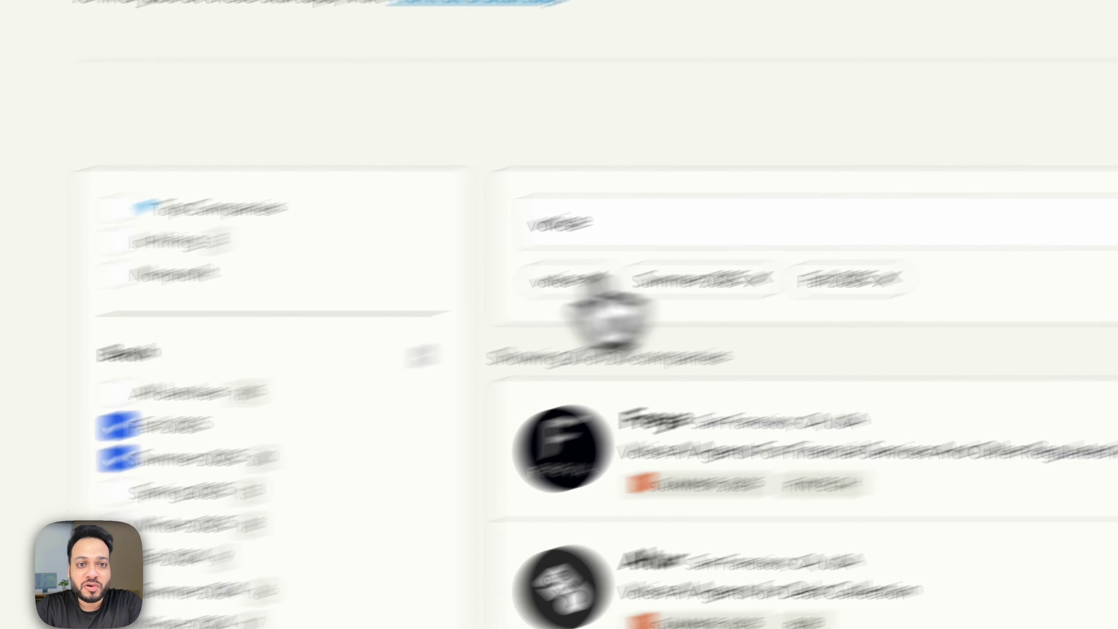
Scroll the voice-filtered Summer and Fall 2025 results down to Qualify.bot and open its company page.
{"action": "left_click_drag", "start_coordinate": [814, 173], "coordinate": [754, 173]}
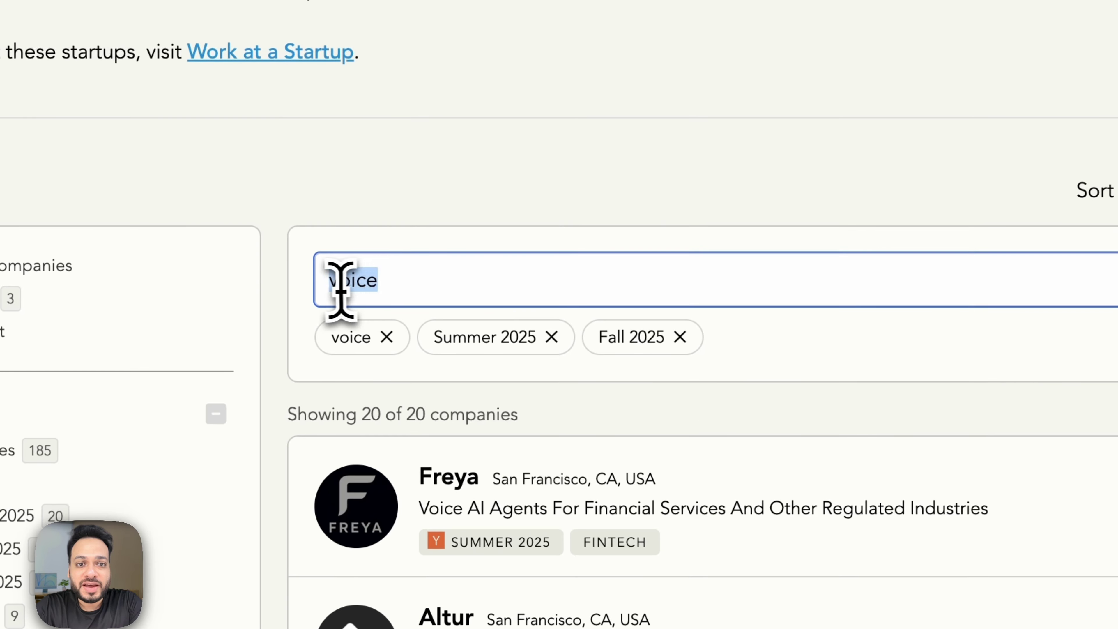
{"action": "left_click", "coordinate": [871, 99]}
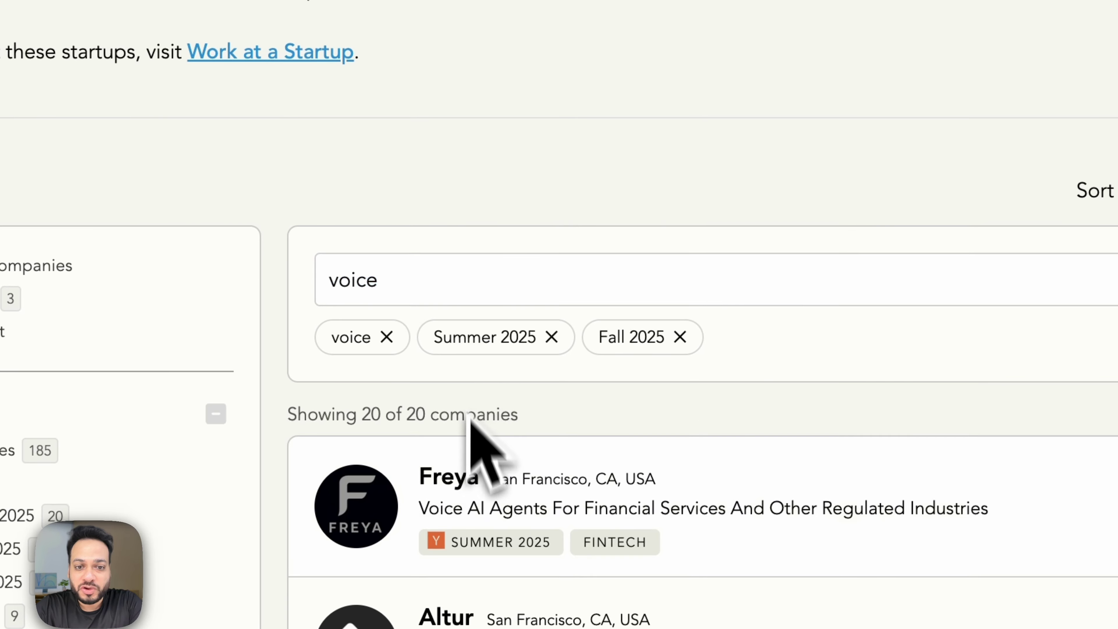
{"action": "scroll", "coordinate": [554, 499], "scroll_direction": "down", "scroll_amount": 5}
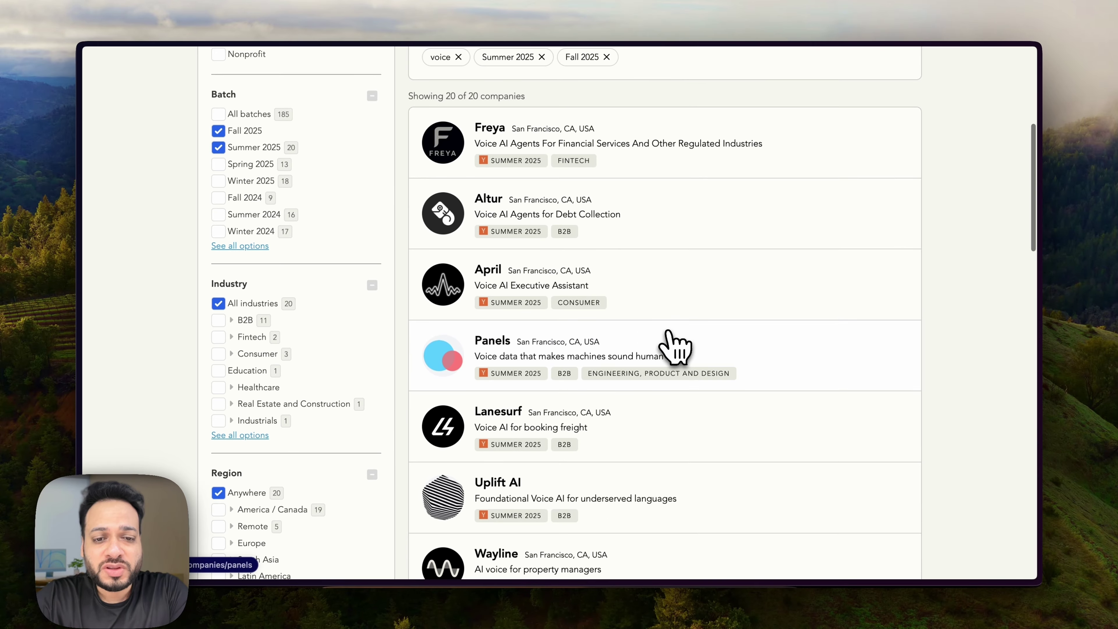
{"action": "scroll", "coordinate": [718, 193], "scroll_direction": "down", "scroll_amount": 6}
{"action": "scroll", "coordinate": [675, 347], "scroll_direction": "down", "scroll_amount": 6}
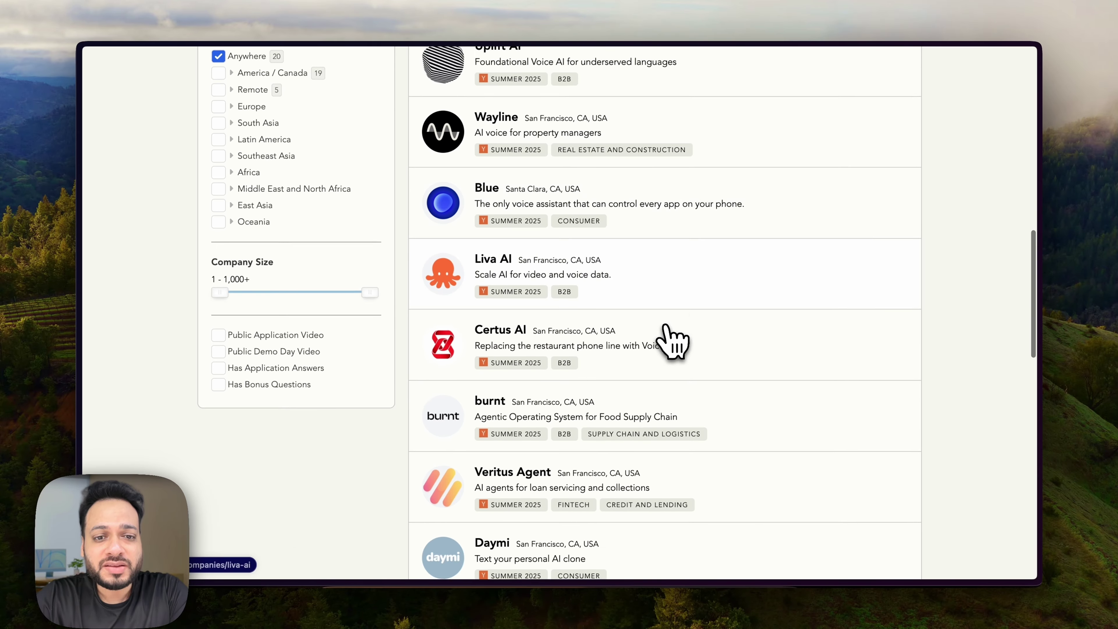
{"action": "scroll", "coordinate": [623, 304], "scroll_direction": "down", "scroll_amount": 2}
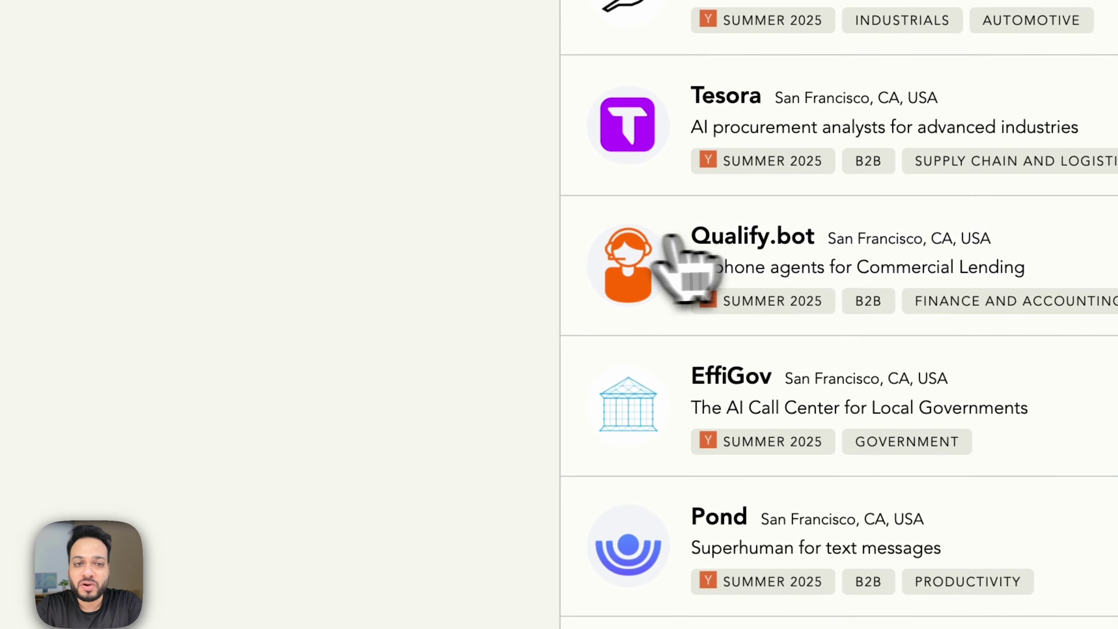
{"action": "left_click", "coordinate": [572, 317]}
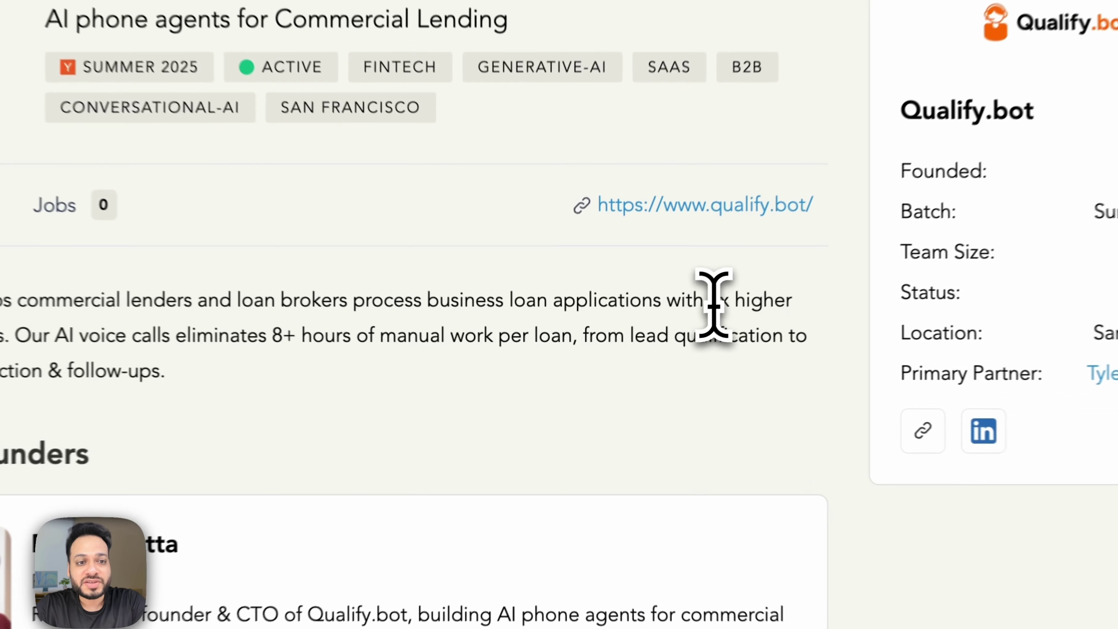
{"action": "left_click_drag", "start_coordinate": [641, 350], "coordinate": [670, 350]}
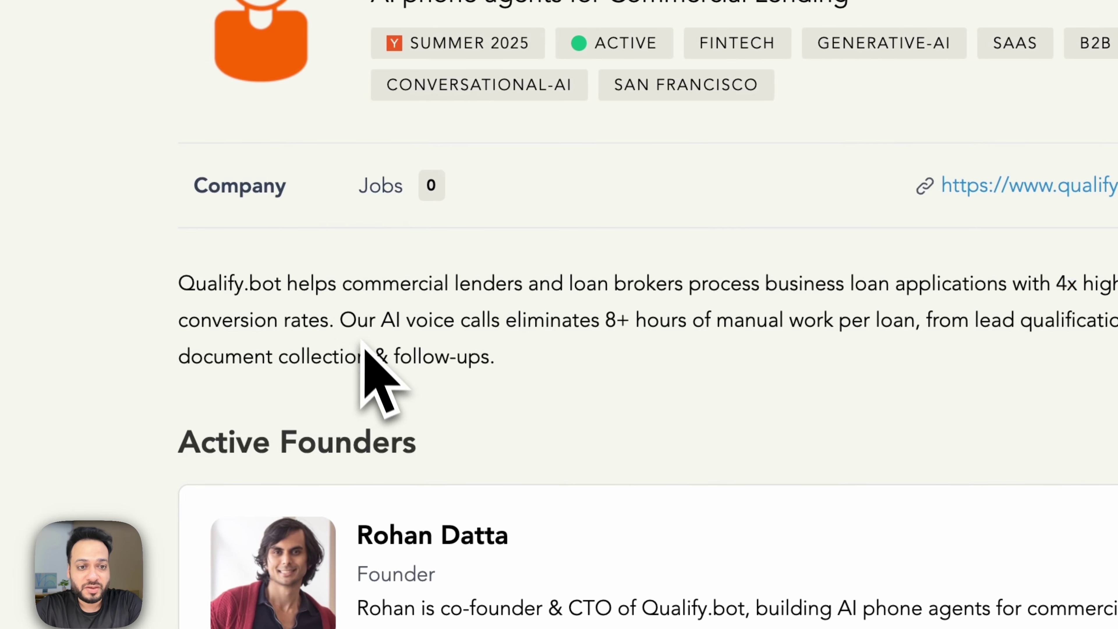
{"action": "left_click_drag", "start_coordinate": [312, 321], "coordinate": [489, 329]}
{"action": "left_click", "coordinate": [519, 328]}
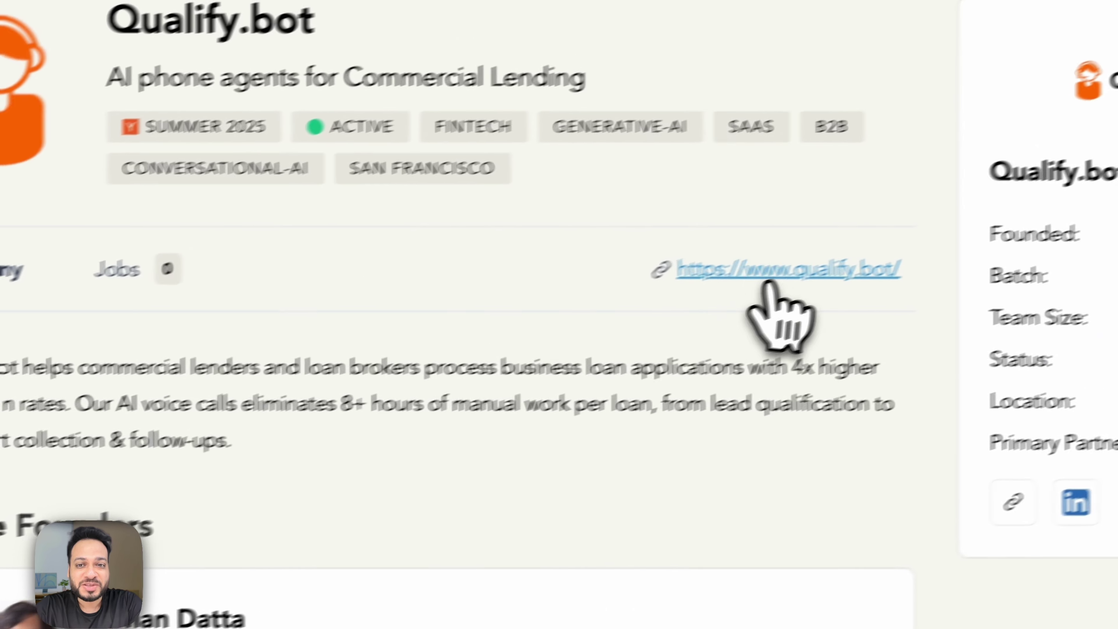
{"action": "left_click", "coordinate": [1027, 186]}
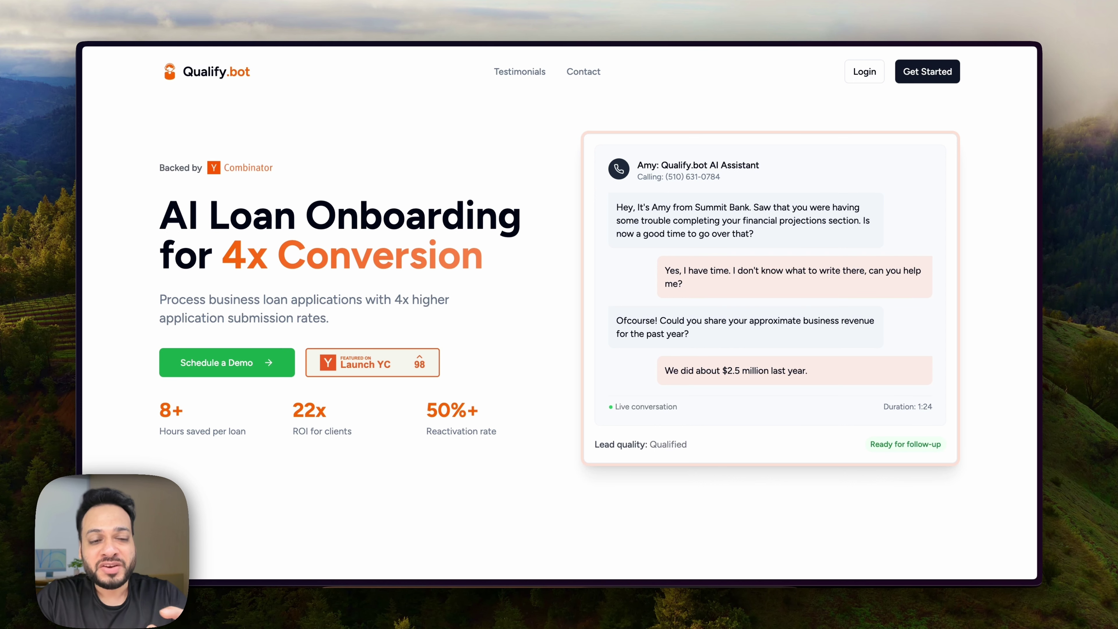
Scroll down to the Live Demo section and play the embedded YouTube demo video.
{"action": "scroll", "coordinate": [574, 424], "scroll_direction": "down", "scroll_amount": 10}
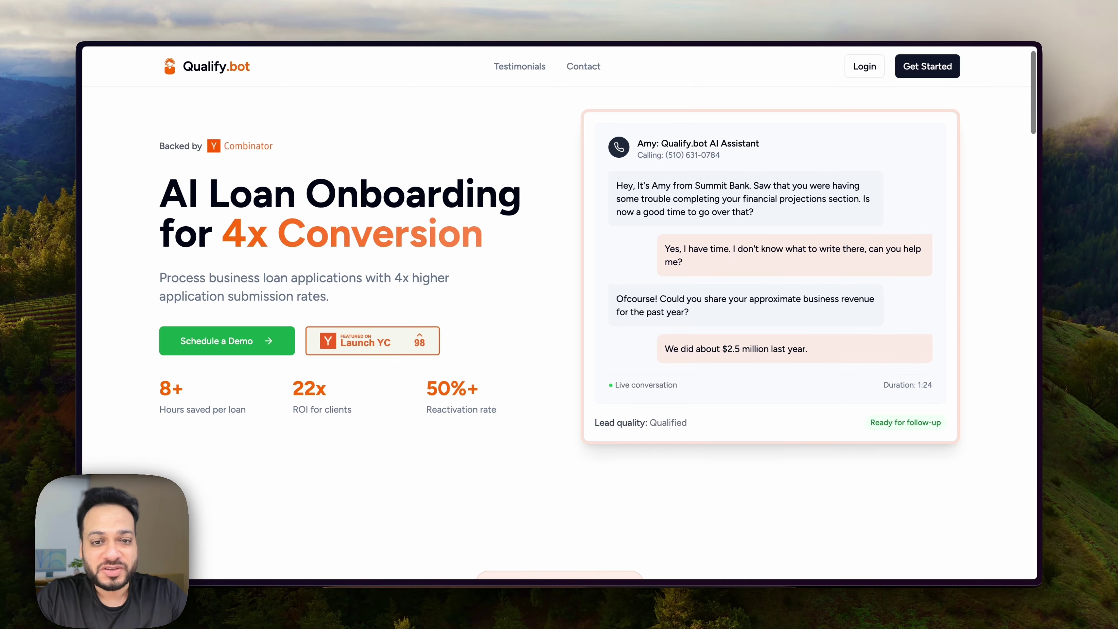
{"action": "scroll", "coordinate": [690, 420], "scroll_direction": "down", "scroll_amount": 15}
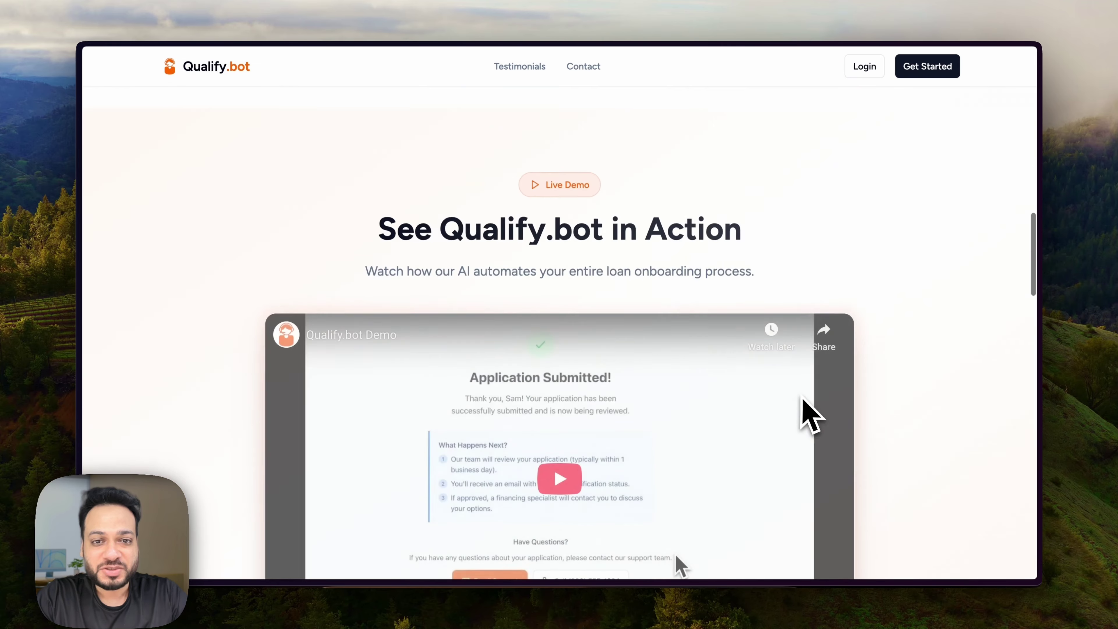
{"action": "left_click", "coordinate": [688, 406]}
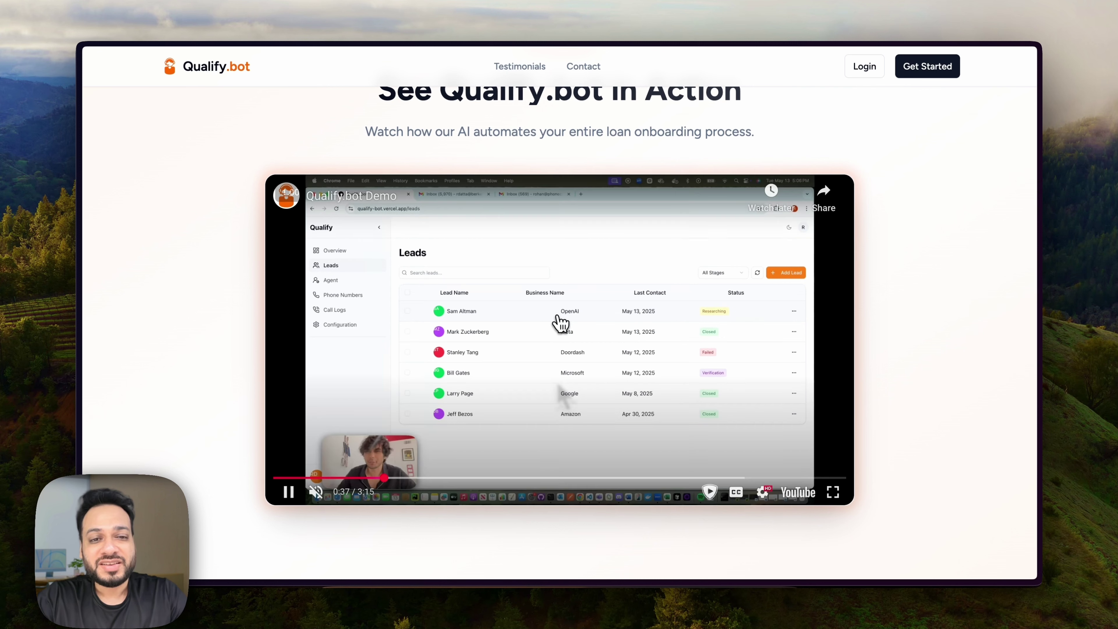
Jump the demo video forward in 5-second skips and pause on the business details form around 2:18.
{"action": "left_click", "coordinate": [506, 363]}
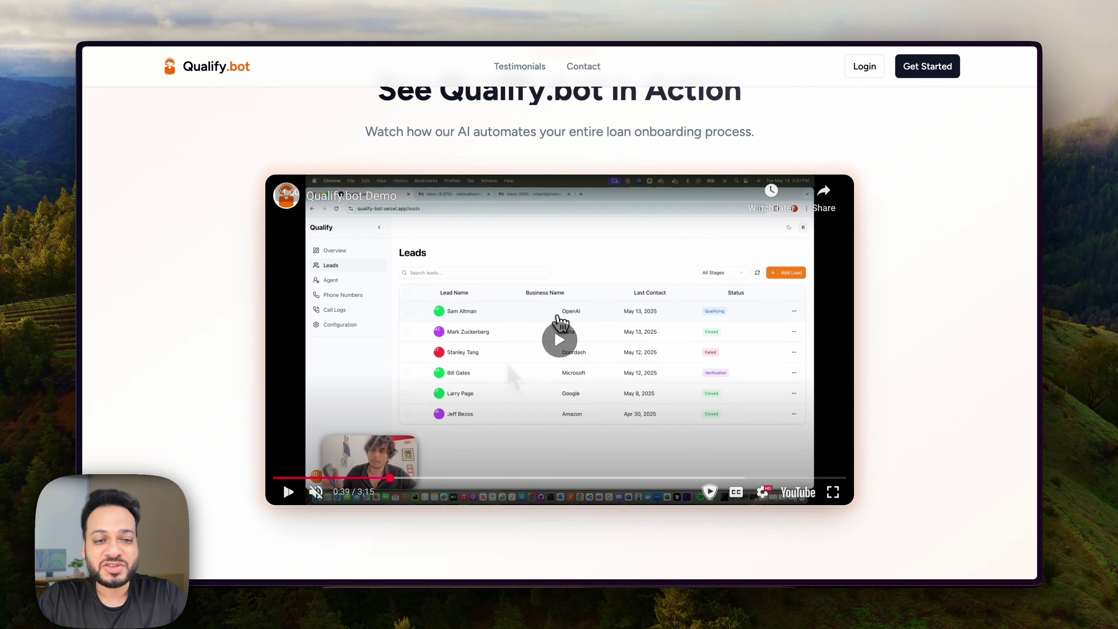
{"action": "key", "text": "space"}
{"action": "key", "text": "Right"}
{"action": "key", "text": "Right"}
{"action": "key", "text": "Right"}
{"action": "key", "text": "Right"}
{"action": "key", "text": "Right"}
{"action": "key", "text": "Right"}
{"action": "key", "text": "Right"}
{"action": "key", "text": "Right"}
{"action": "key", "text": "Right"}
{"action": "key", "text": "Right"}
{"action": "key", "text": "Right"}
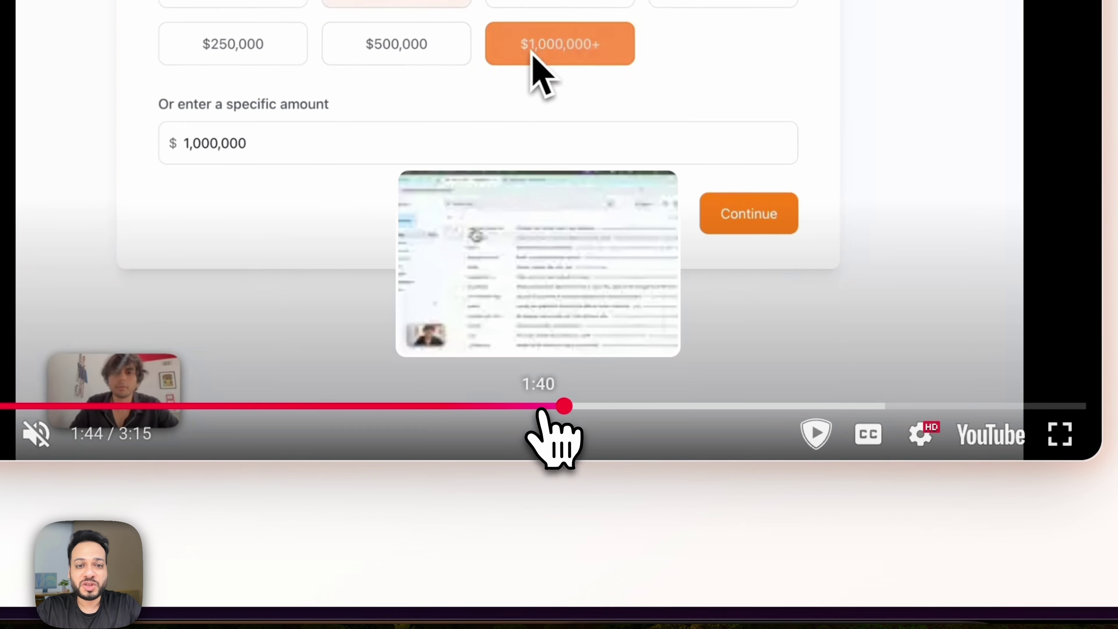
{"action": "key", "text": "Right"}
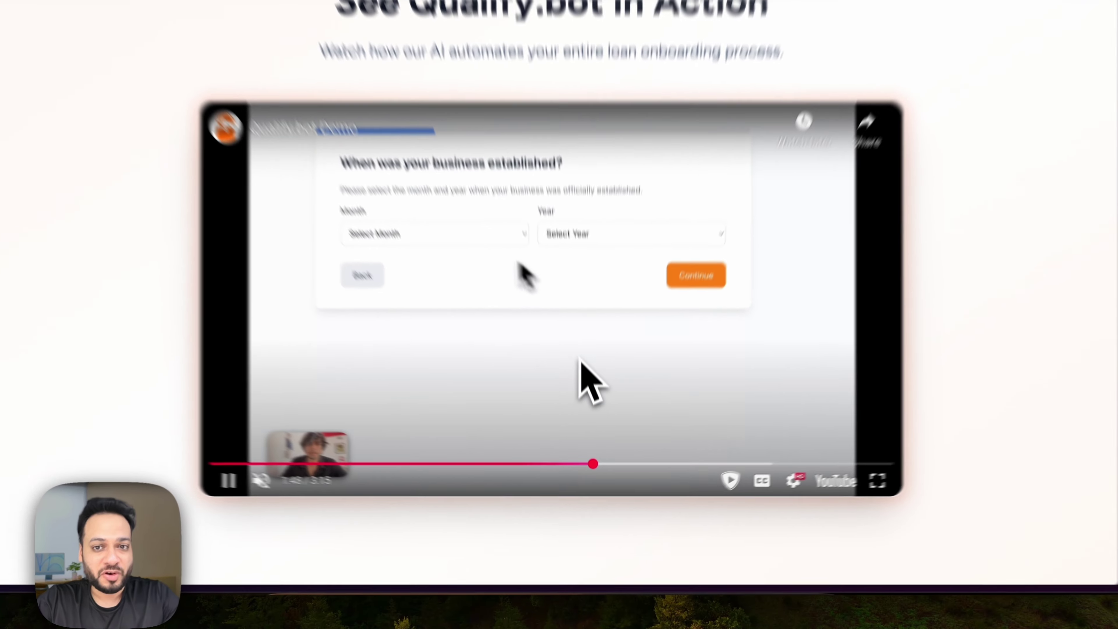
{"action": "key", "text": "Right"}
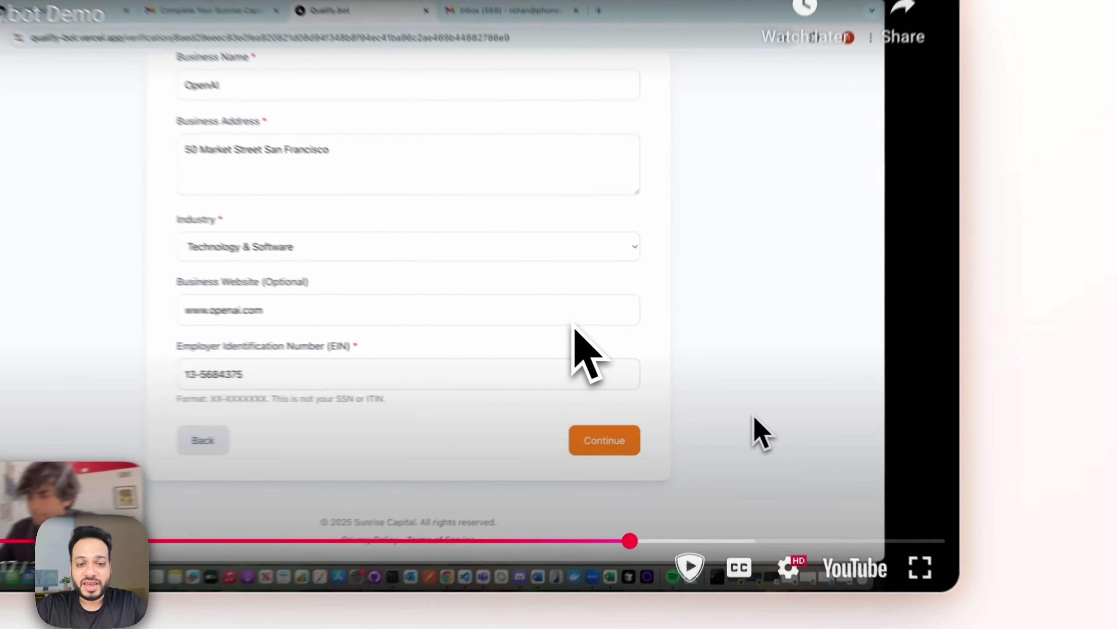
{"action": "left_click", "coordinate": [744, 411]}
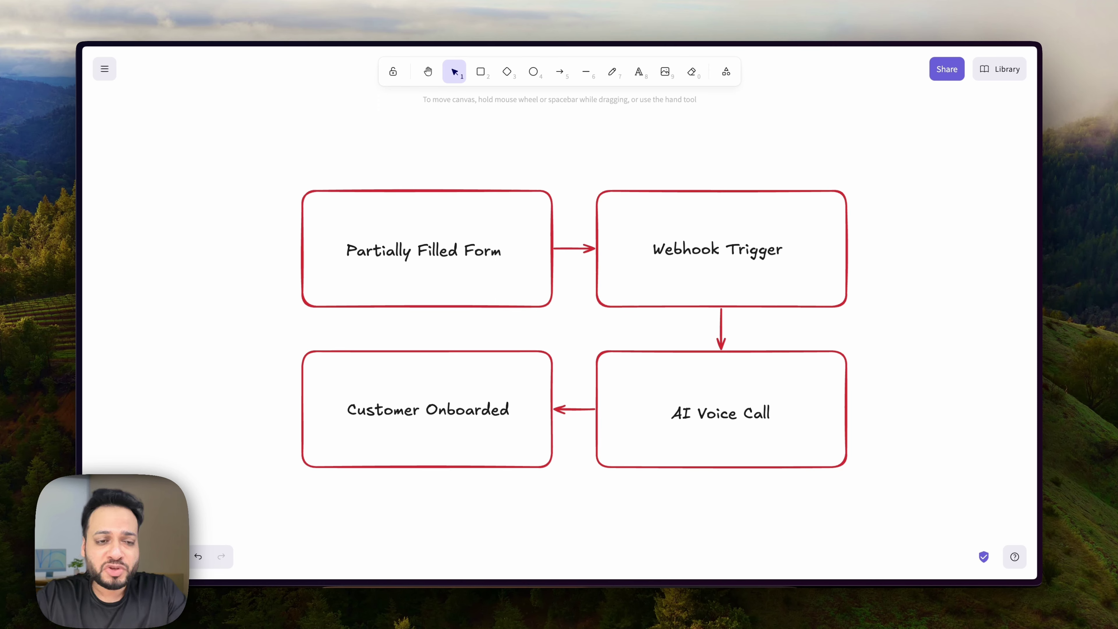
{"action": "left_click", "coordinate": [130, 305]}
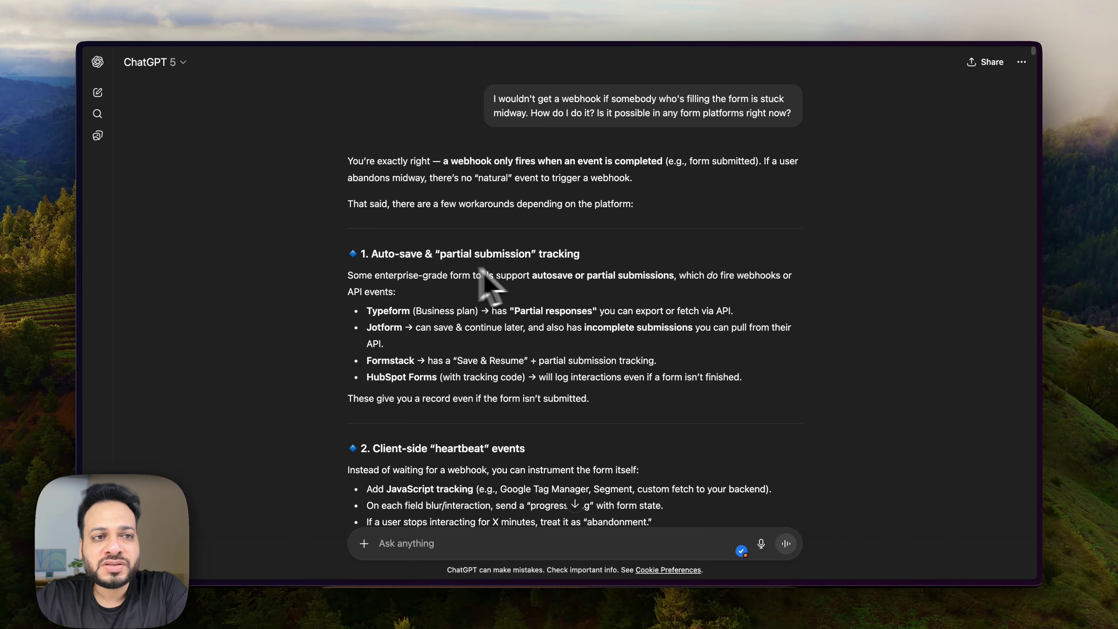
{"action": "scroll", "coordinate": [511, 269], "scroll_direction": "down", "scroll_amount": 12}
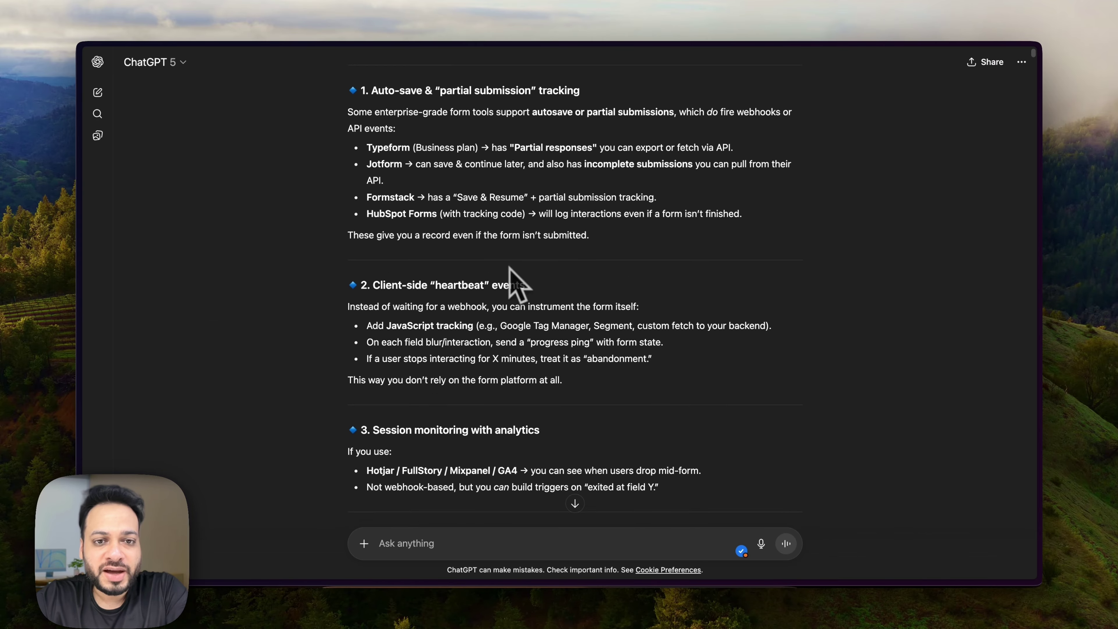
{"action": "scroll", "coordinate": [510, 268], "scroll_direction": "down", "scroll_amount": 20}
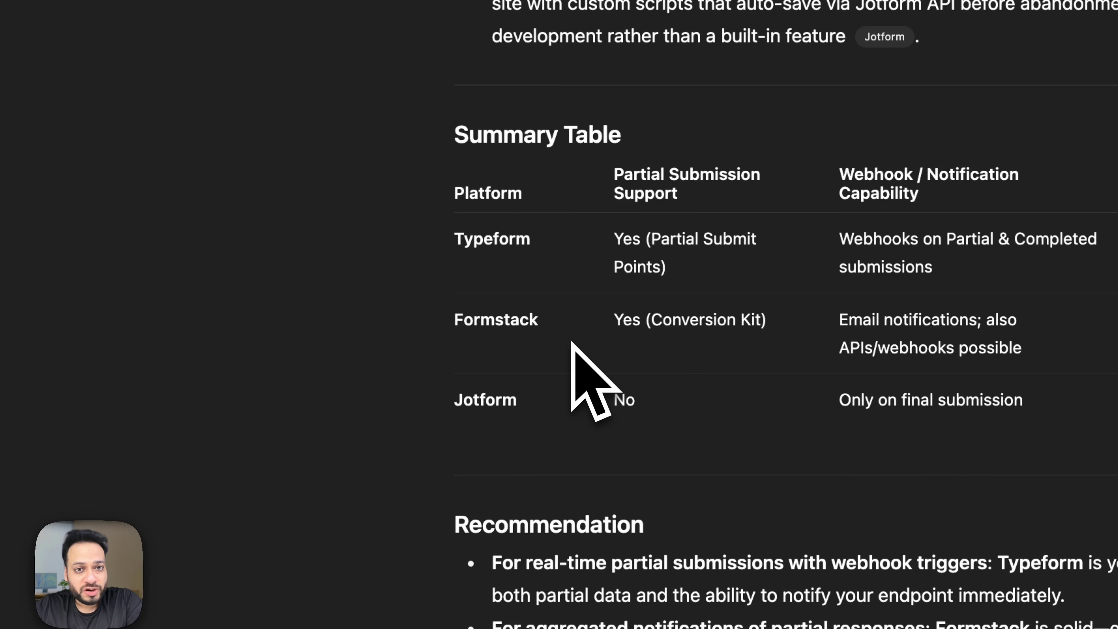
{"action": "left_click_drag", "start_coordinate": [456, 401], "coordinate": [573, 404]}
{"action": "left_click", "coordinate": [581, 404]}
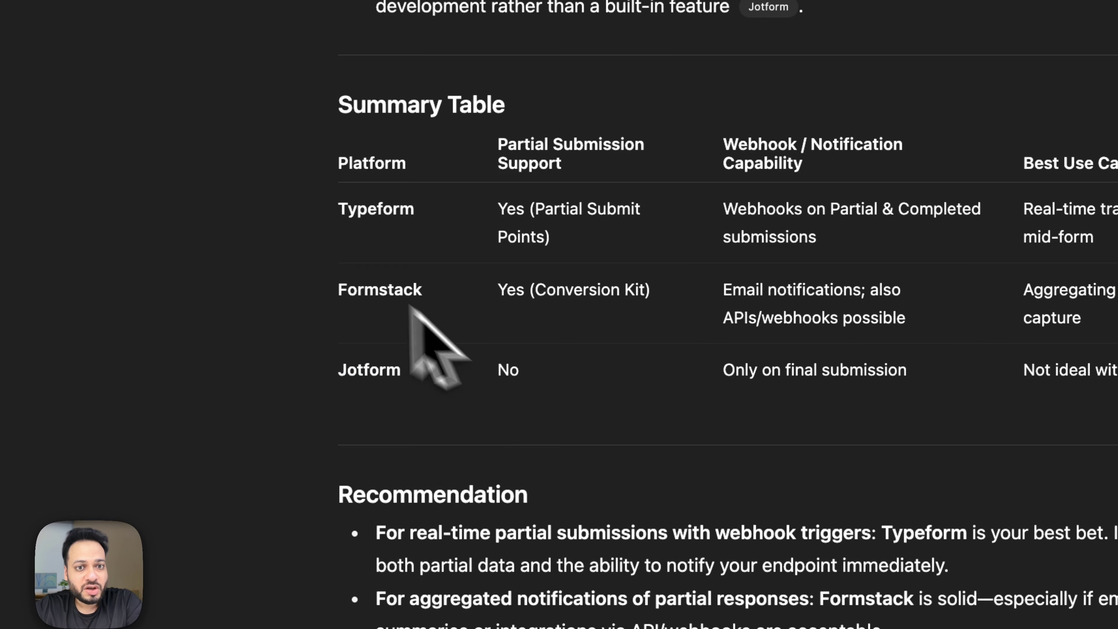
{"action": "left_click_drag", "start_coordinate": [618, 337], "coordinate": [799, 367]}
{"action": "left_click", "coordinate": [743, 333]}
{"action": "left_click", "coordinate": [783, 367]}
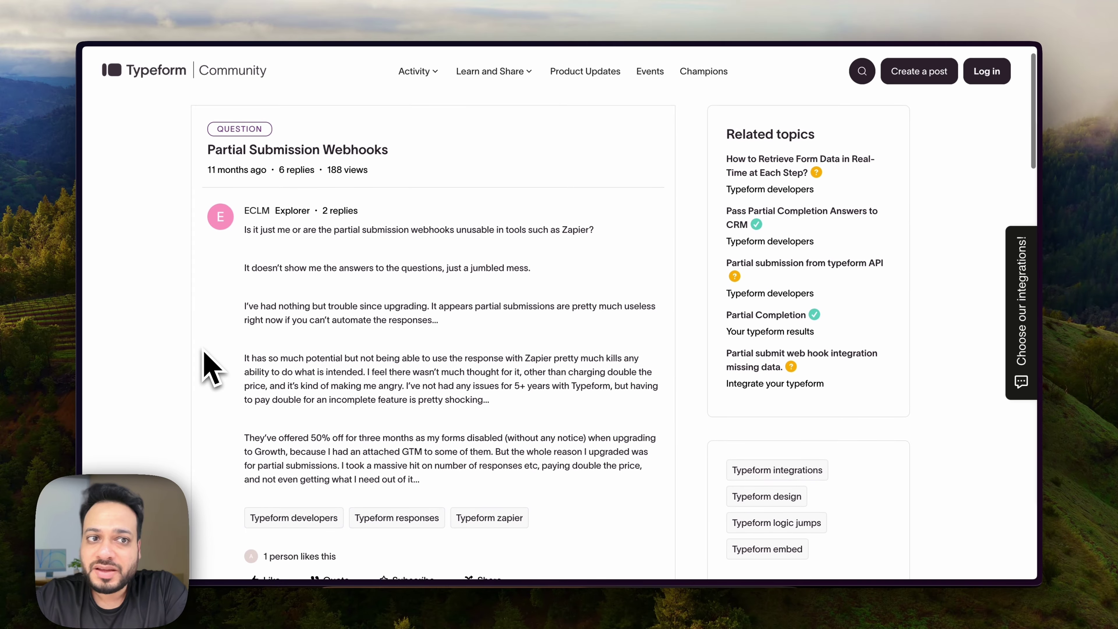
Scroll the thread down to the reply saying partial submissions should be available via the API.
{"action": "scroll", "coordinate": [281, 374], "scroll_direction": "down", "scroll_amount": 3}
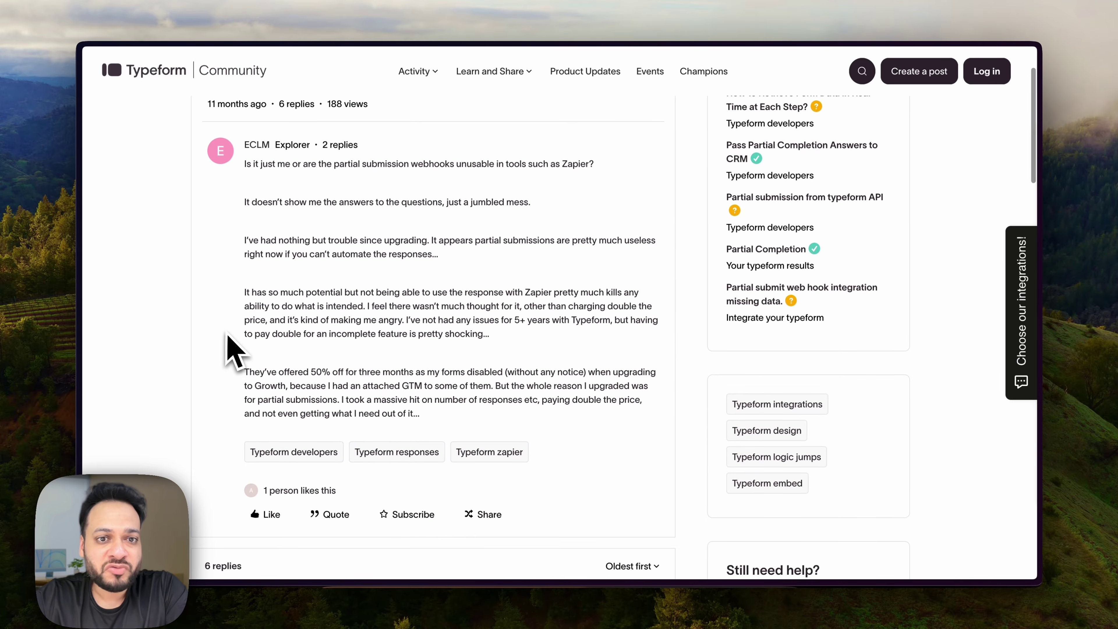
{"action": "scroll", "coordinate": [227, 336], "scroll_direction": "down", "scroll_amount": 2}
{"action": "scroll", "coordinate": [228, 337], "scroll_direction": "down", "scroll_amount": 1}
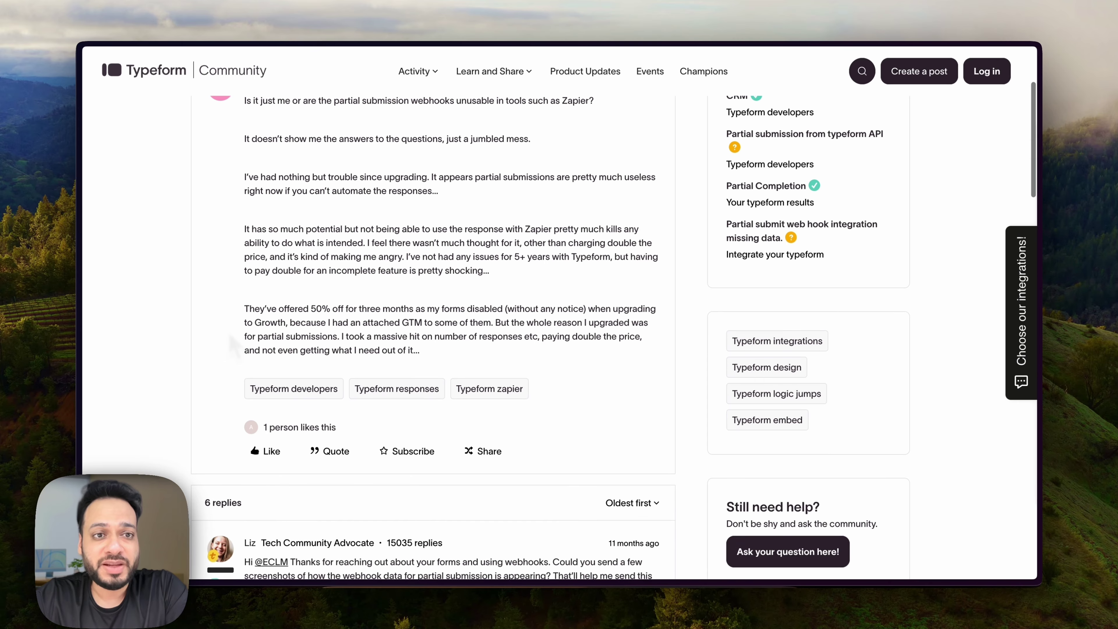
{"action": "scroll", "coordinate": [232, 344], "scroll_direction": "down", "scroll_amount": 5}
{"action": "scroll", "coordinate": [229, 335], "scroll_direction": "down", "scroll_amount": 3}
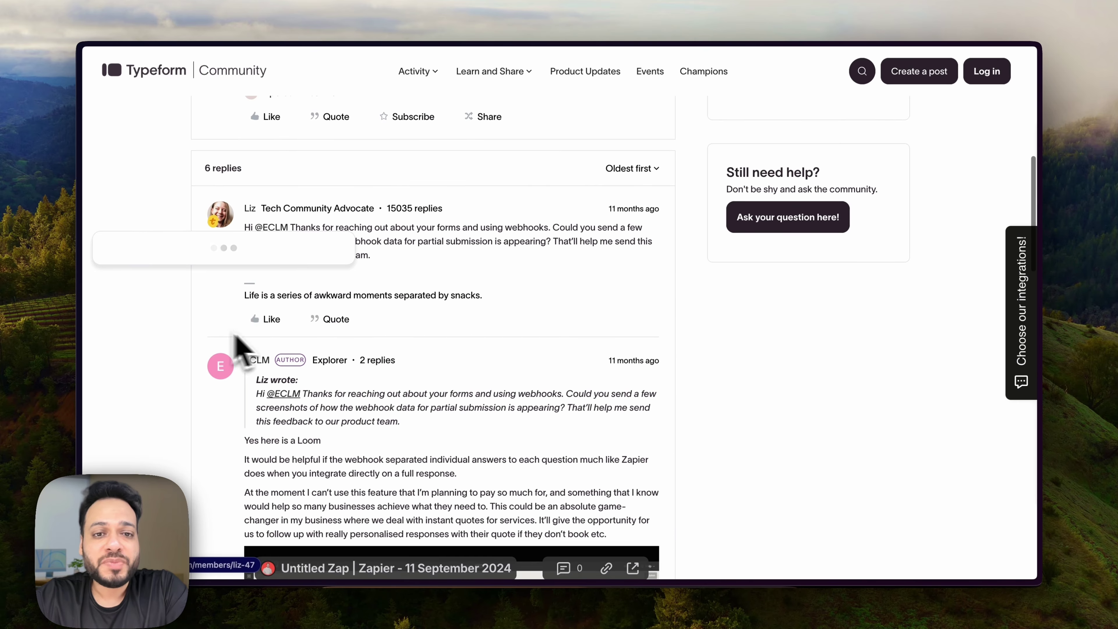
{"action": "scroll", "coordinate": [718, 390], "scroll_direction": "down", "scroll_amount": 5}
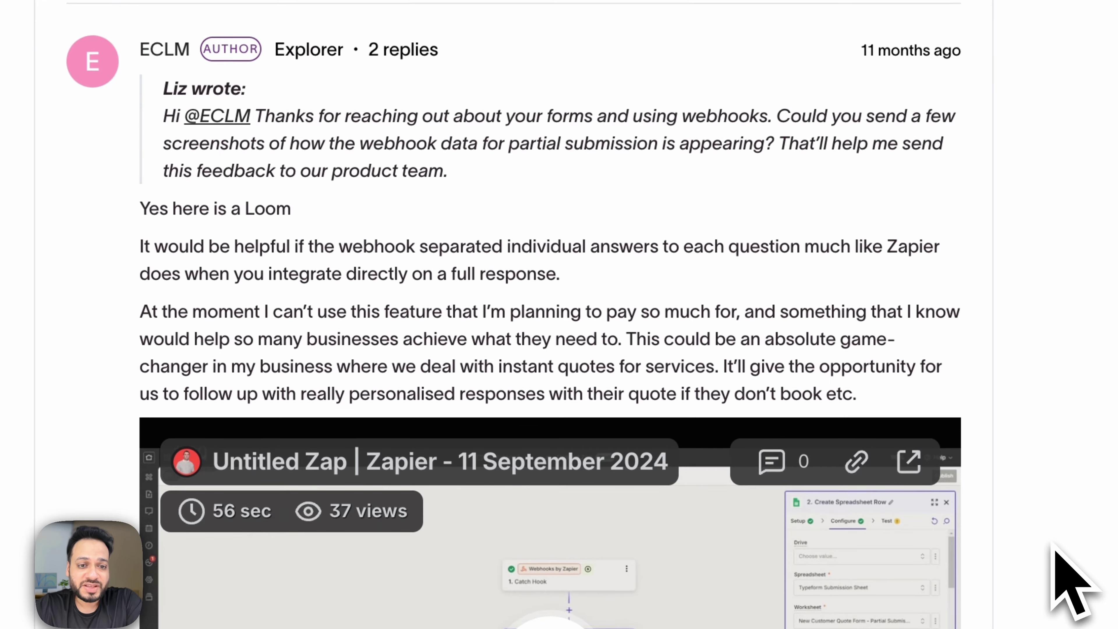
{"action": "scroll", "coordinate": [1074, 582], "scroll_direction": "down", "scroll_amount": 10}
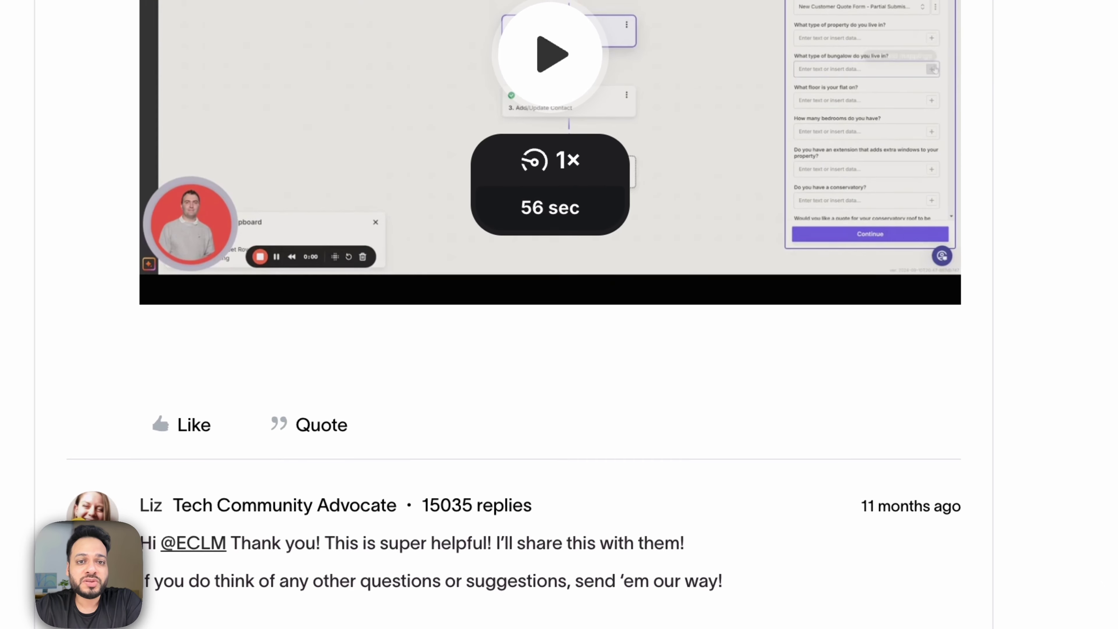
{"action": "scroll", "coordinate": [559, 308], "scroll_direction": "down", "scroll_amount": 4}
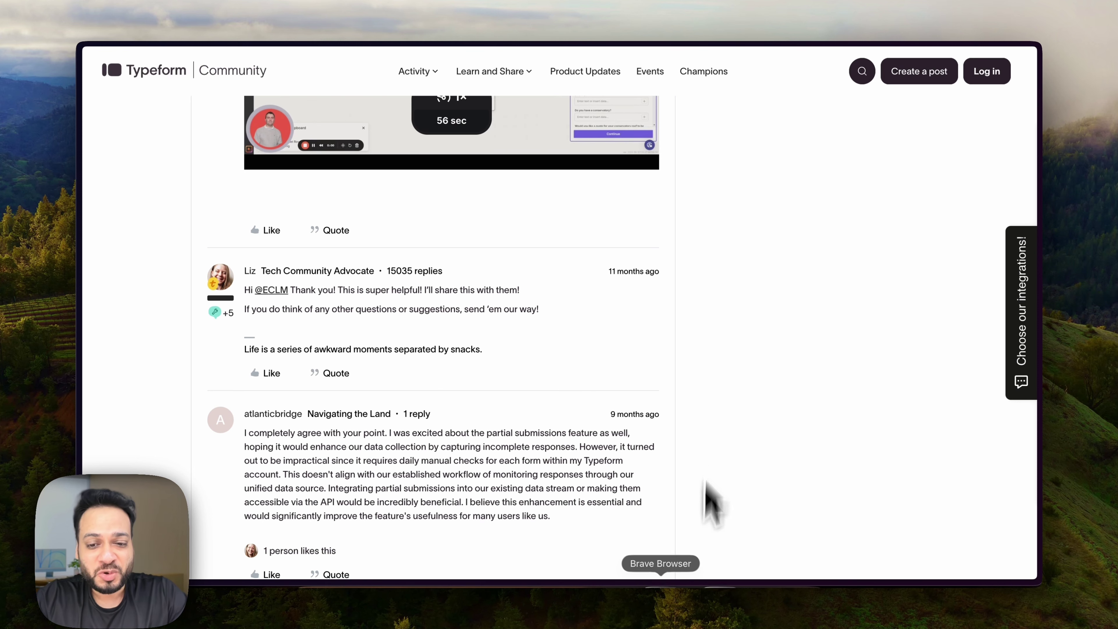
Bring heartbeat.html forward and scroll through the loan form to the script's endpoint constant.
{"action": "left_click", "coordinate": [718, 578]}
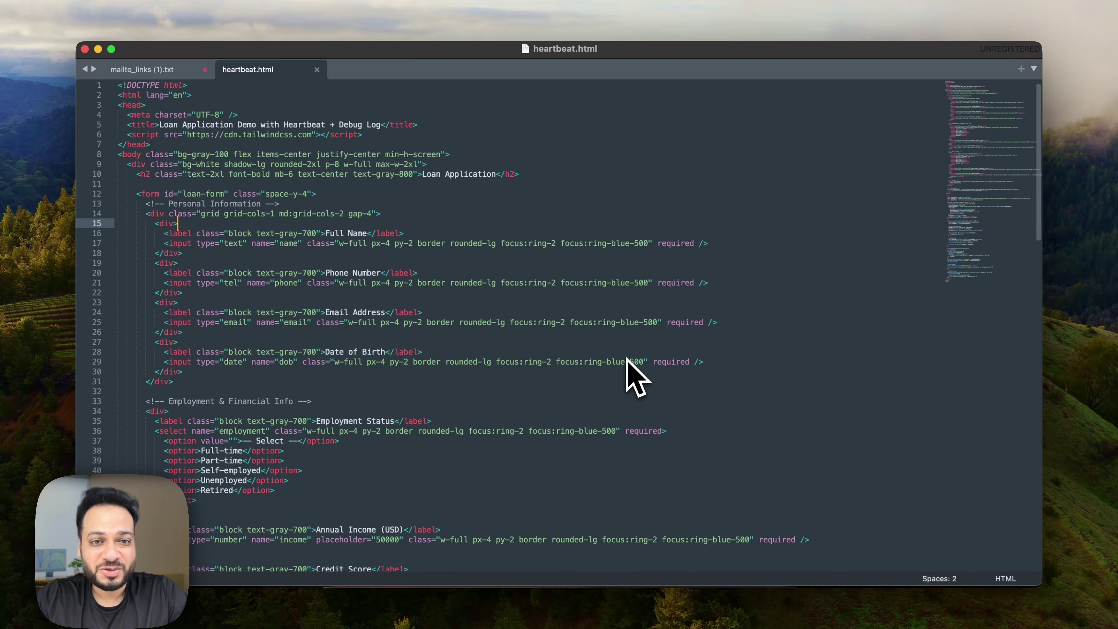
{"action": "scroll", "coordinate": [631, 370], "scroll_direction": "down", "scroll_amount": 15}
{"action": "scroll", "coordinate": [633, 372], "scroll_direction": "down", "scroll_amount": 6}
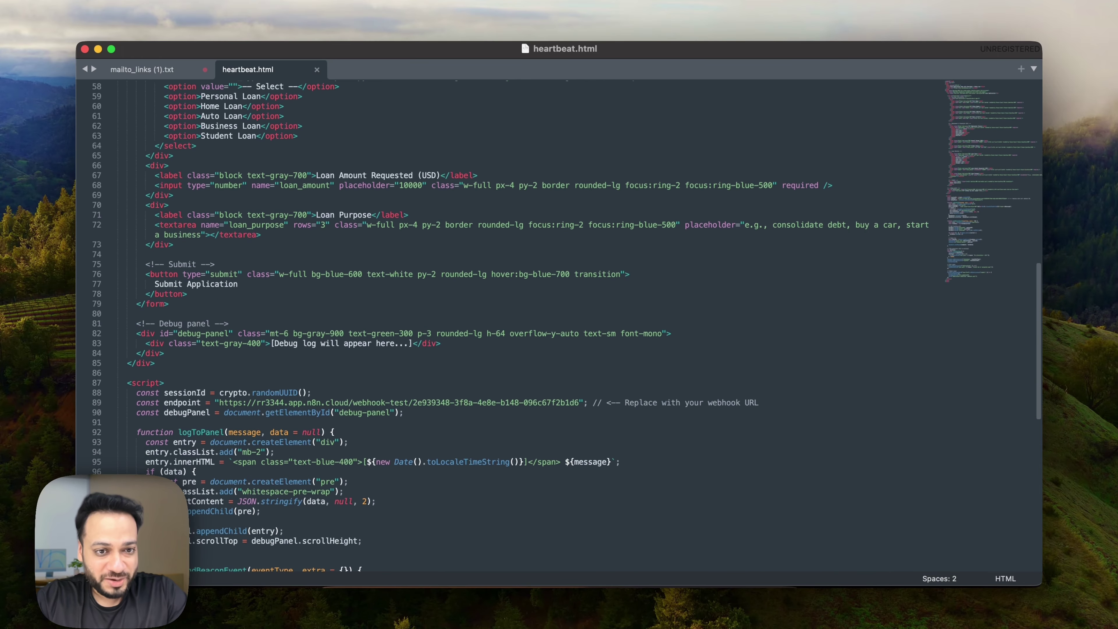
{"action": "scroll", "coordinate": [634, 372], "scroll_direction": "up", "scroll_amount": 6}
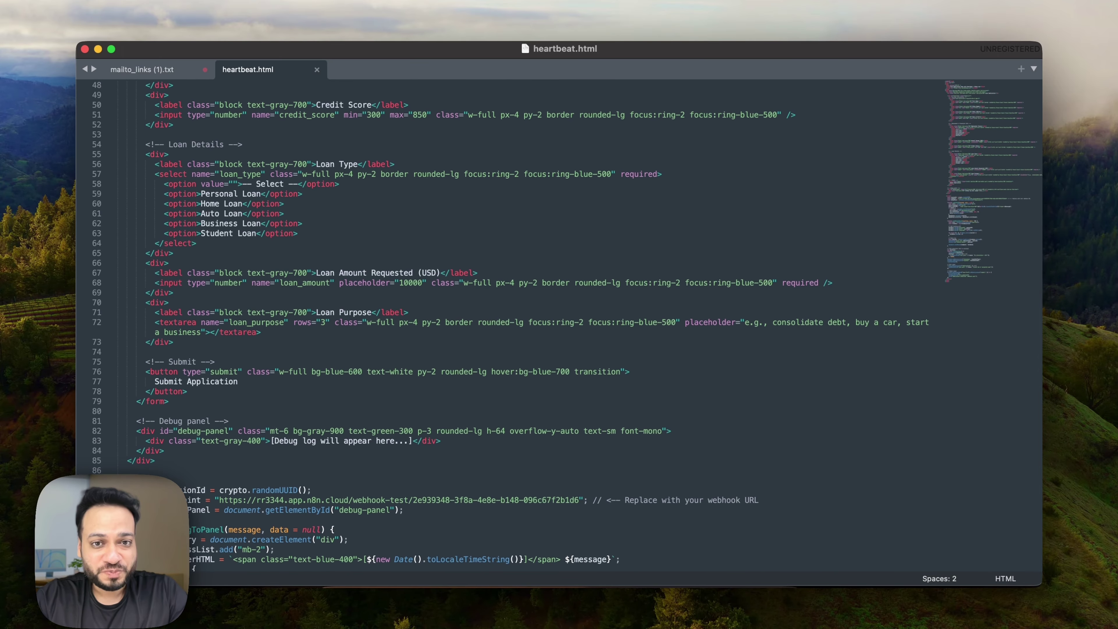
{"action": "scroll", "coordinate": [510, 327], "scroll_direction": "up", "scroll_amount": 1}
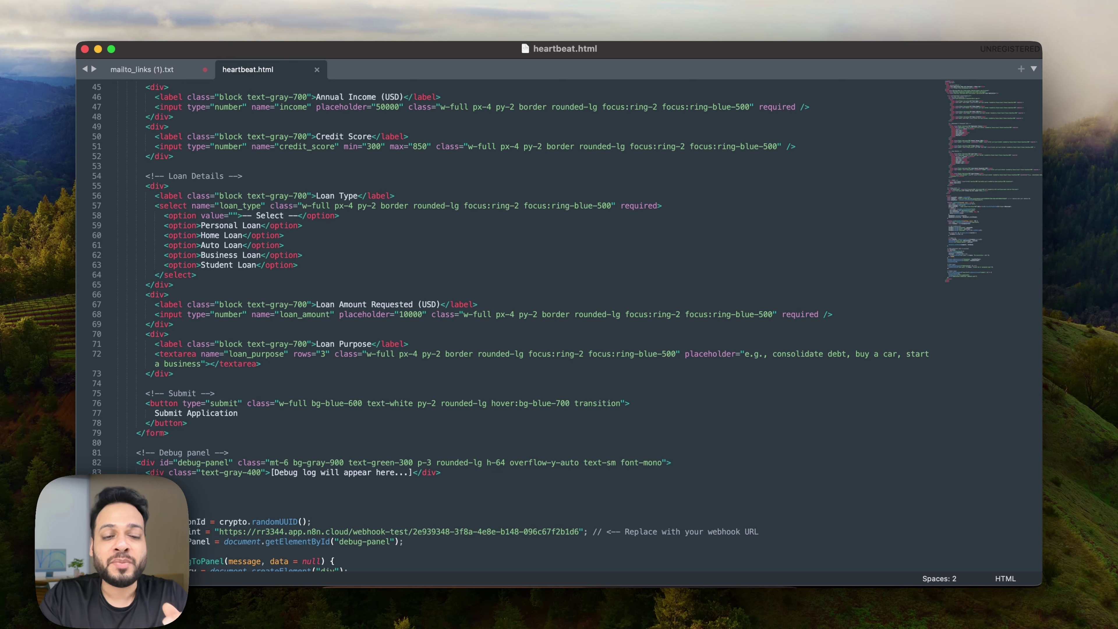
{"action": "scroll", "coordinate": [630, 370], "scroll_direction": "down", "scroll_amount": 8}
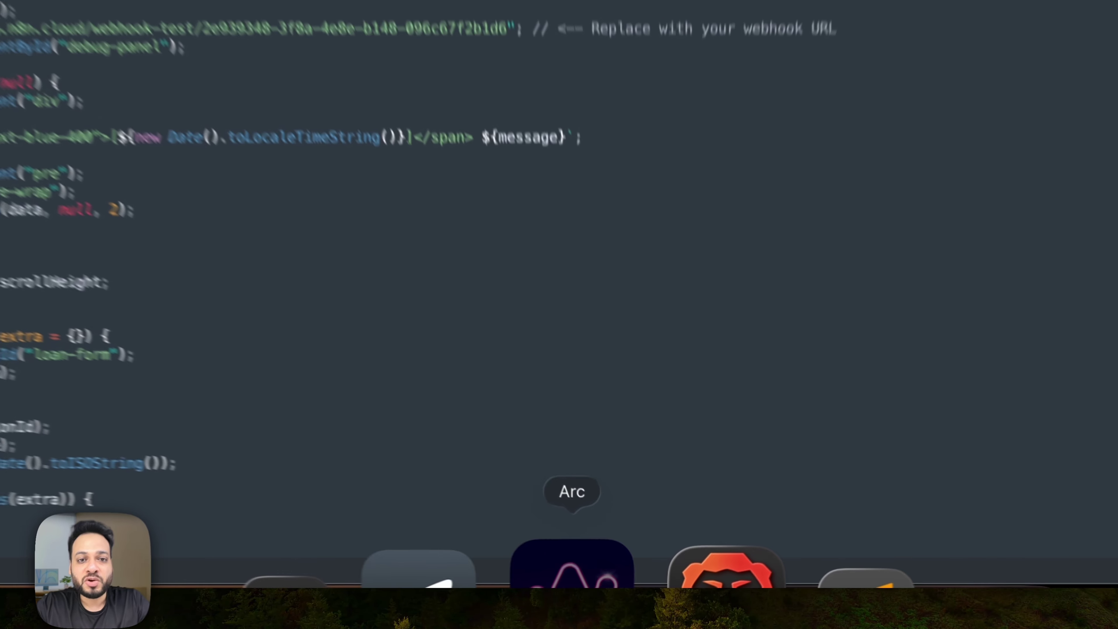
{"action": "left_click", "coordinate": [615, 590]}
Open Webhook.site through a quick site search for 'webho'.
{"action": "key", "text": "super+t"}
{"action": "type", "text": "webho"}
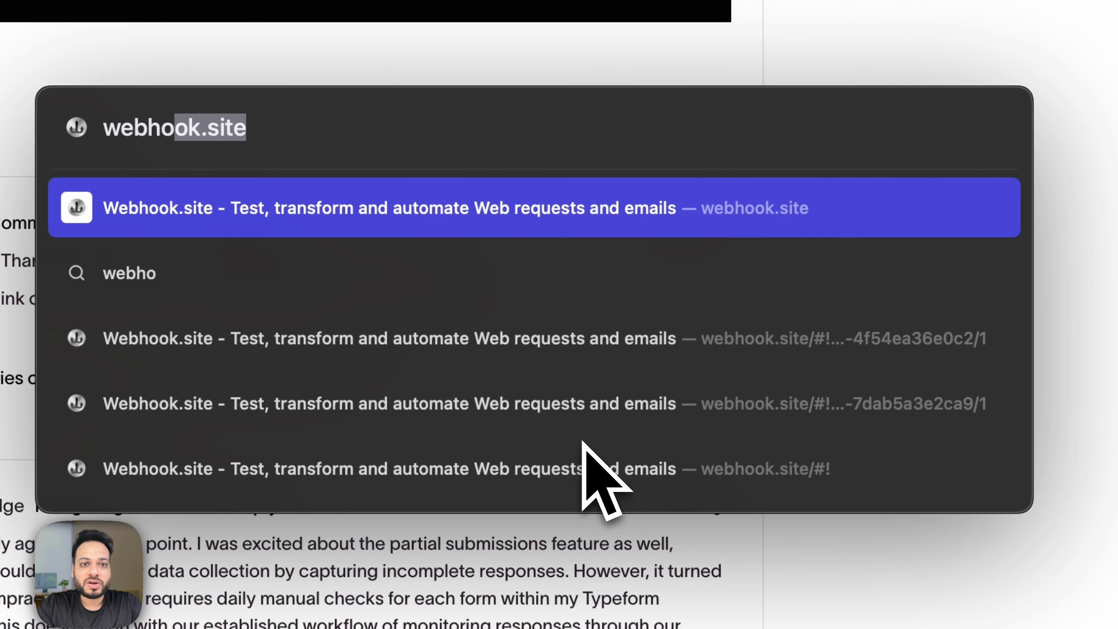
{"action": "key", "text": "Return"}
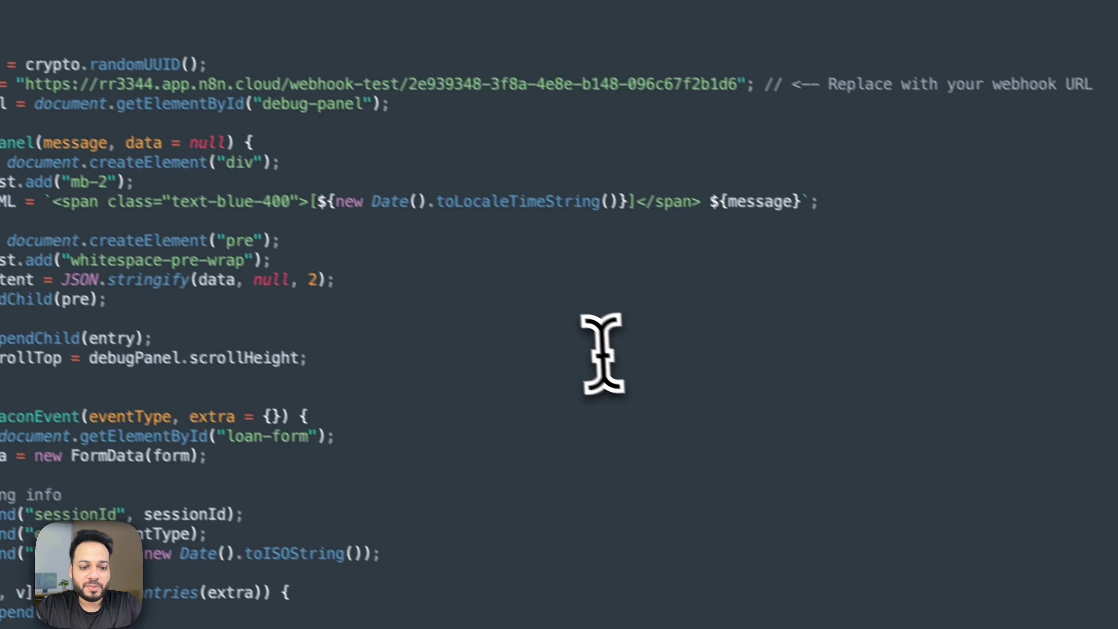
Find 'webhoo' in heartbeat.html and begin selecting the old n8n endpoint URL.
{"action": "key", "text": "super+f"}
{"action": "type", "text": "webhoo"}
{"action": "key", "text": "Escape"}
{"action": "left_click", "coordinate": [783, 250]}
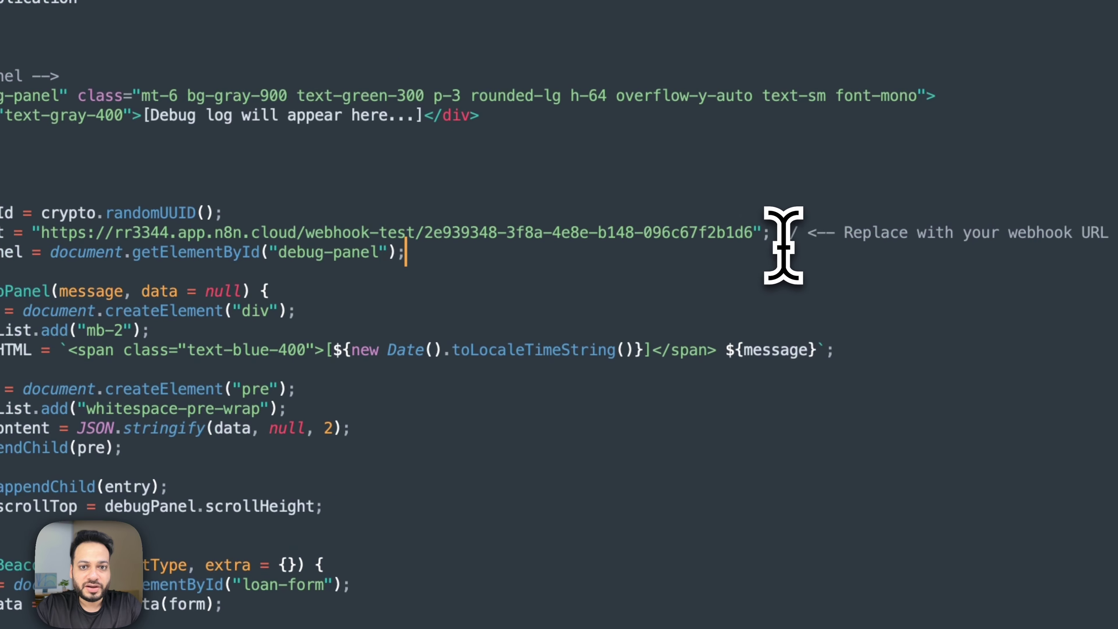
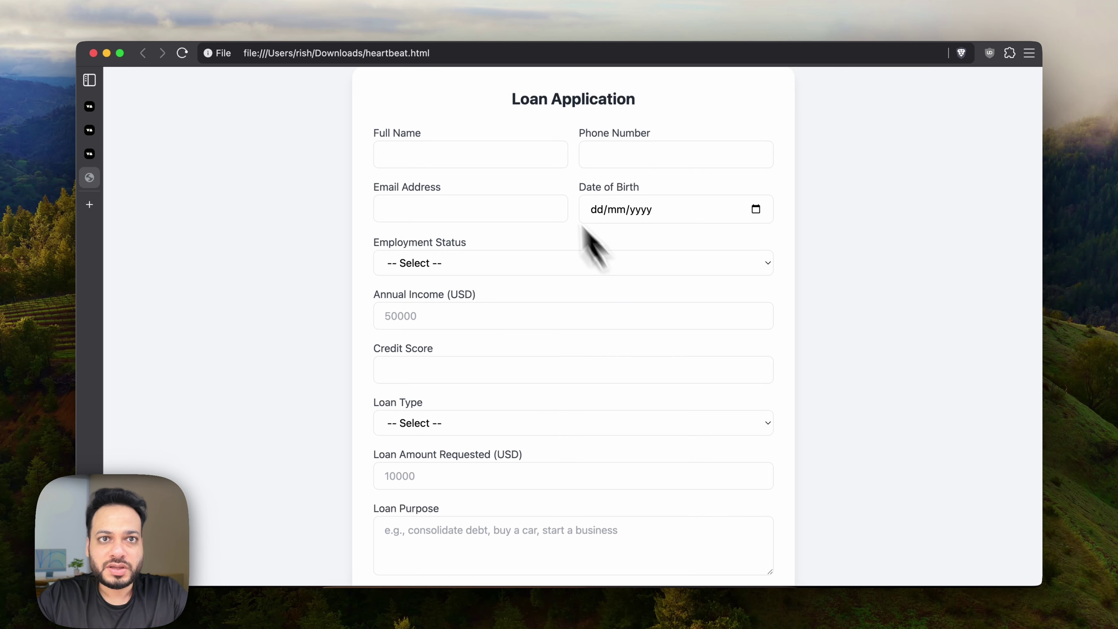
Move the form window aside and fill in a phone number and a placeholder email.
{"action": "left_click_drag", "start_coordinate": [167, 66], "coordinate": [420, 67]}
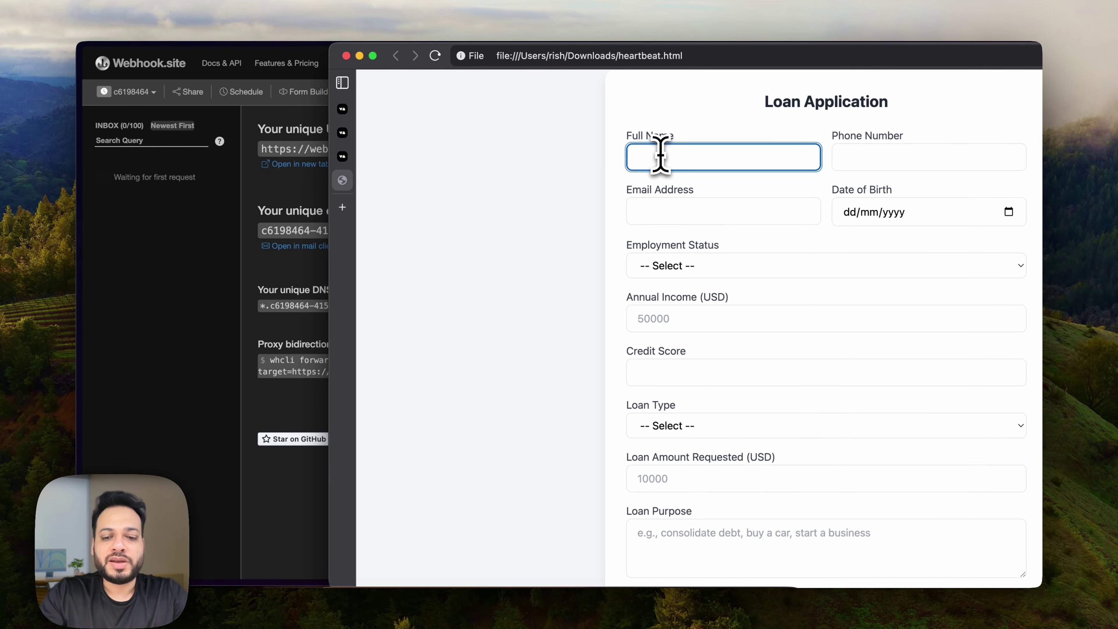
{"action": "key", "text": "Tab"}
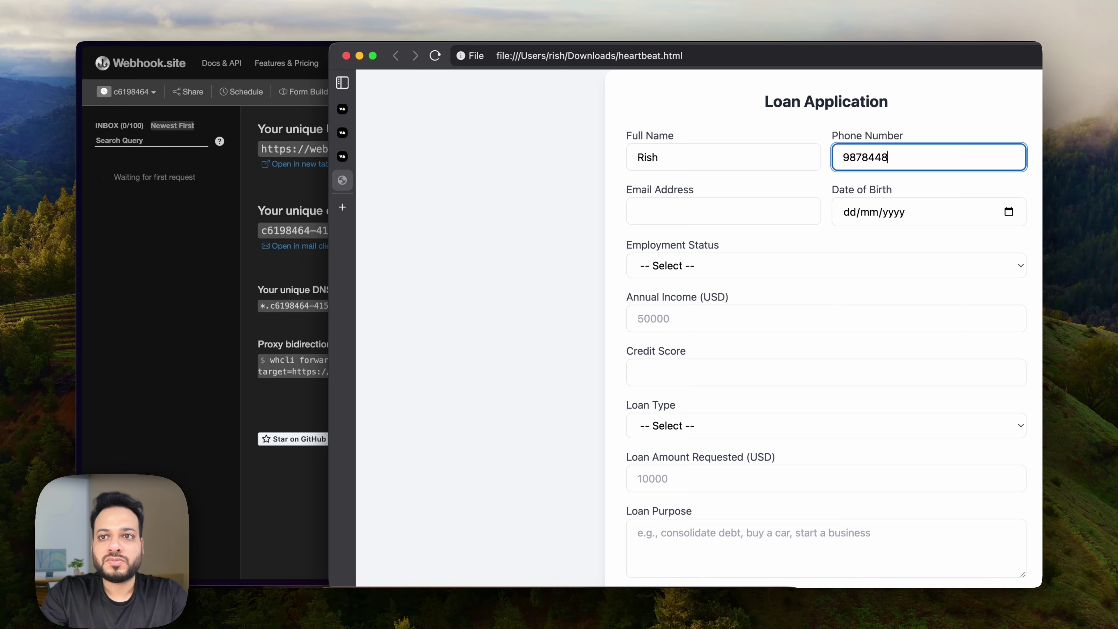
{"action": "key", "text": "Tab"}
Choose Full-time employment, enter credit score 800, and leave the form idle.
{"action": "left_click", "coordinate": [676, 264]}
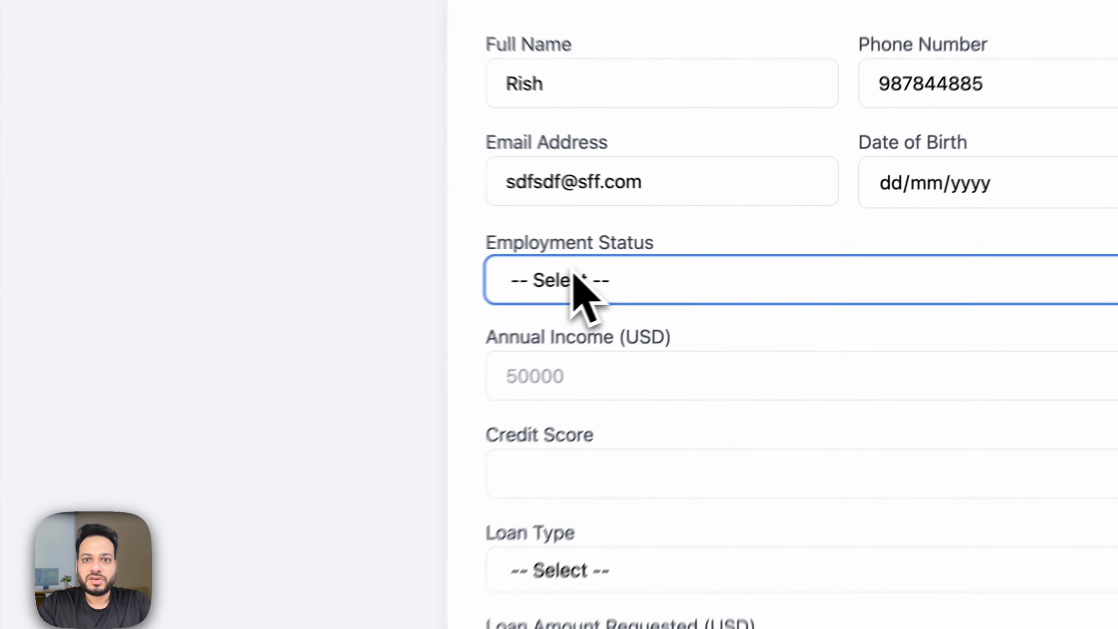
{"action": "left_click", "coordinate": [680, 280]}
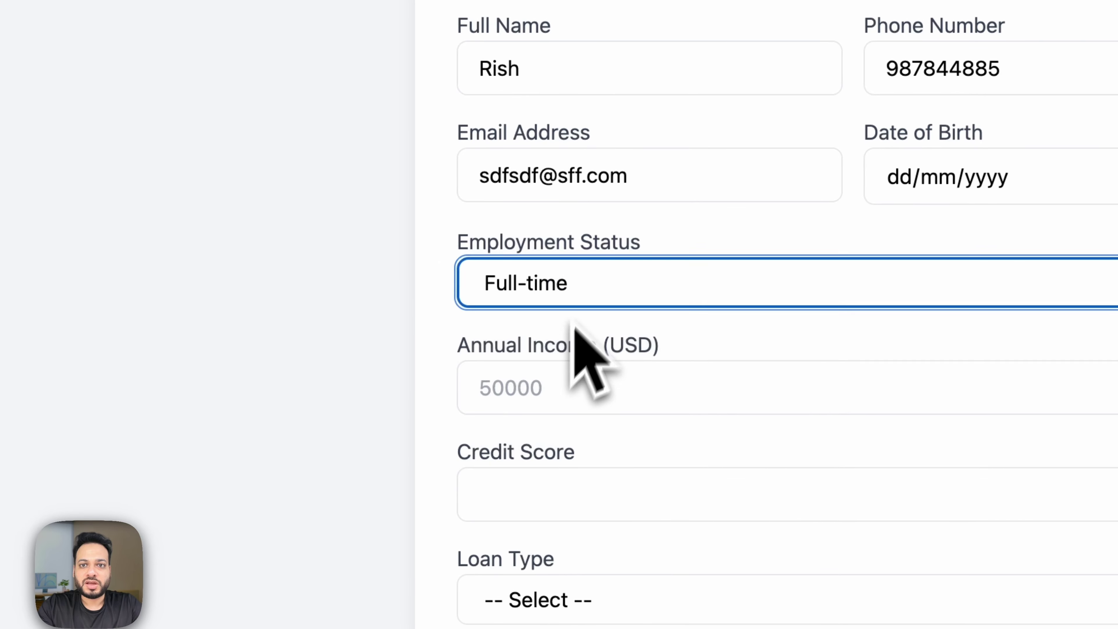
{"action": "left_click", "coordinate": [585, 282]}
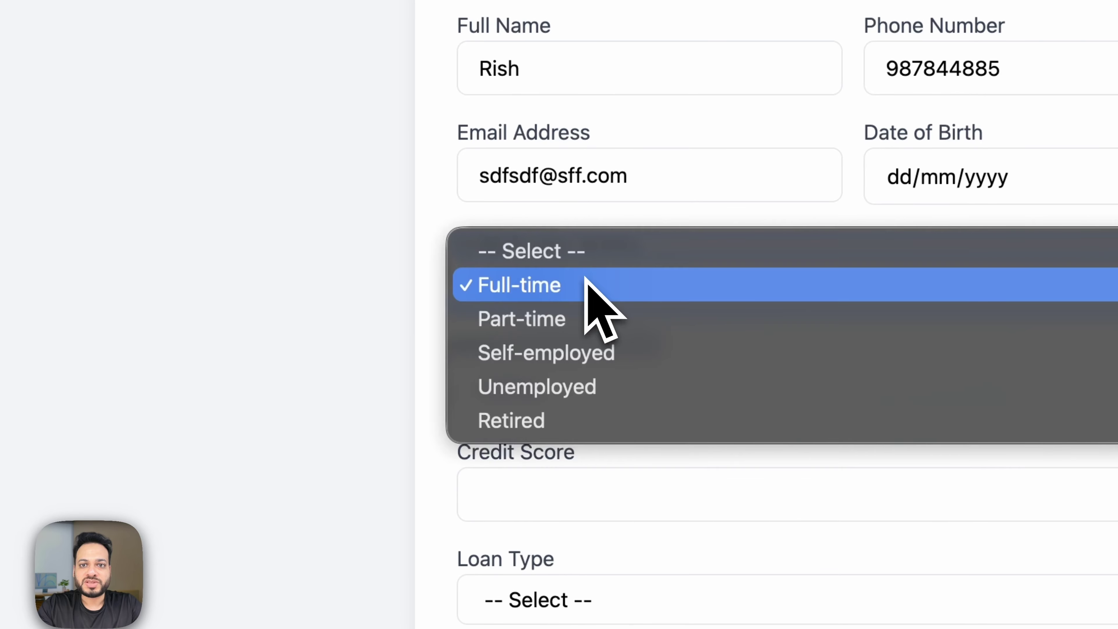
{"action": "left_click", "coordinate": [587, 282]}
{"action": "scroll", "coordinate": [589, 295], "scroll_direction": "down", "scroll_amount": 4}
{"action": "left_click", "coordinate": [580, 330]}
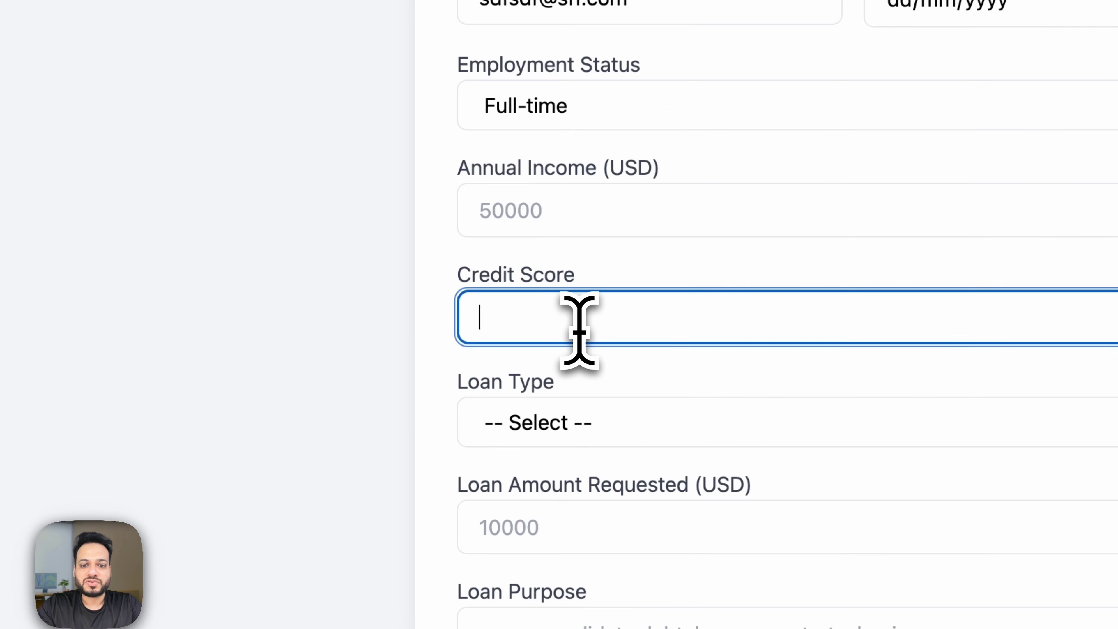
{"action": "type", "text": "80"}
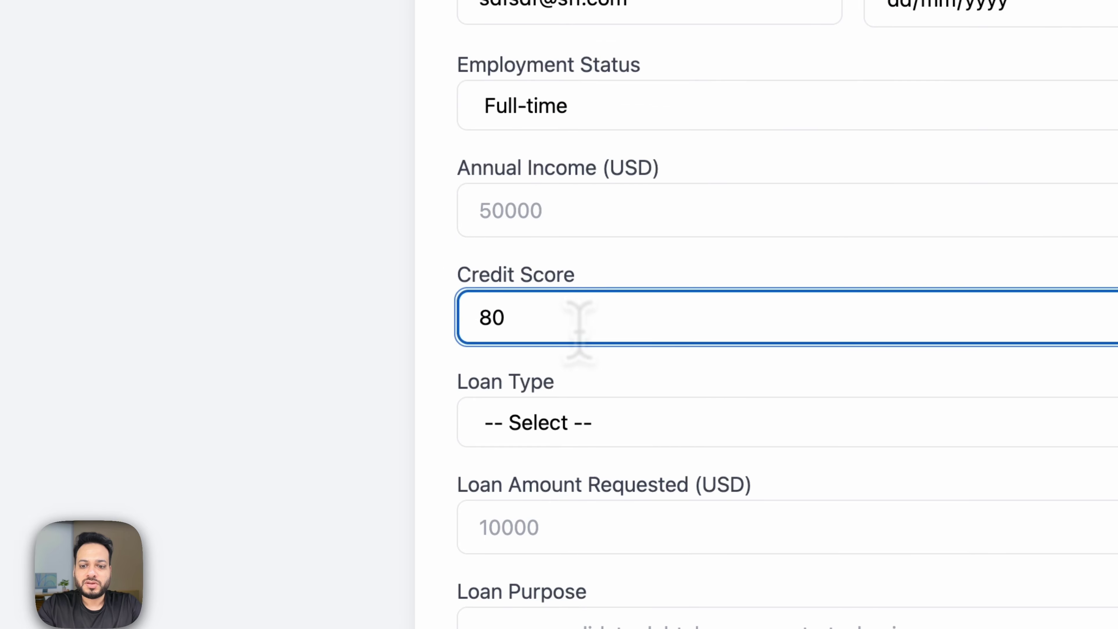
{"action": "type", "text": "0"}
{"action": "scroll", "coordinate": [572, 325], "scroll_direction": "up", "scroll_amount": 1}
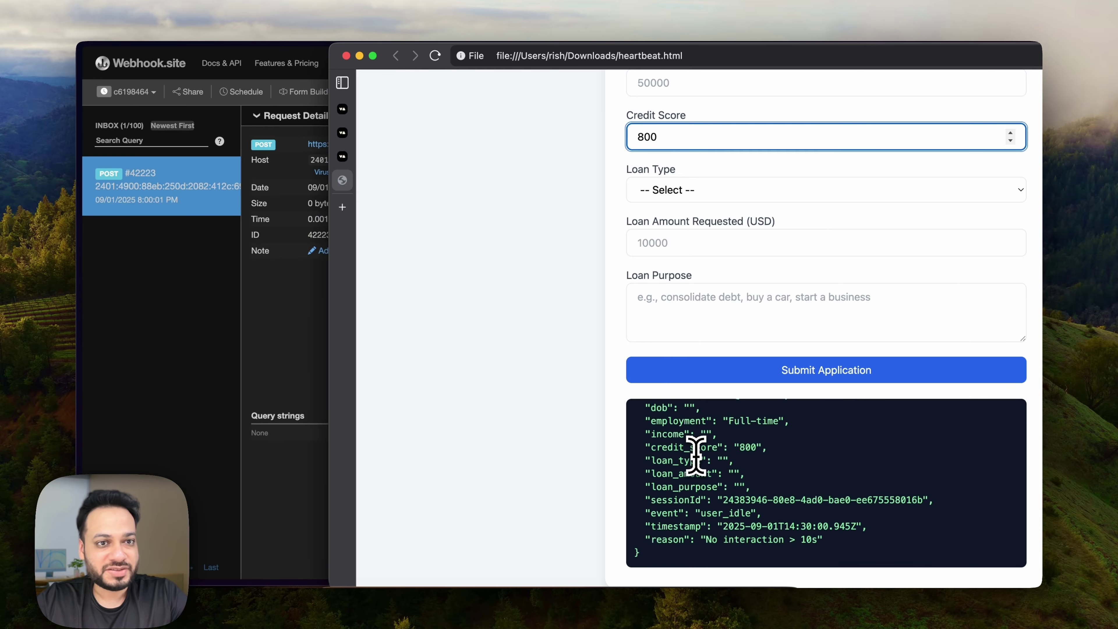
Inspect the user_idle request's captured email, phone and name form values in Webhook.site.
{"action": "left_click", "coordinate": [178, 204]}
{"action": "scroll", "coordinate": [352, 264], "scroll_direction": "down", "scroll_amount": 10}
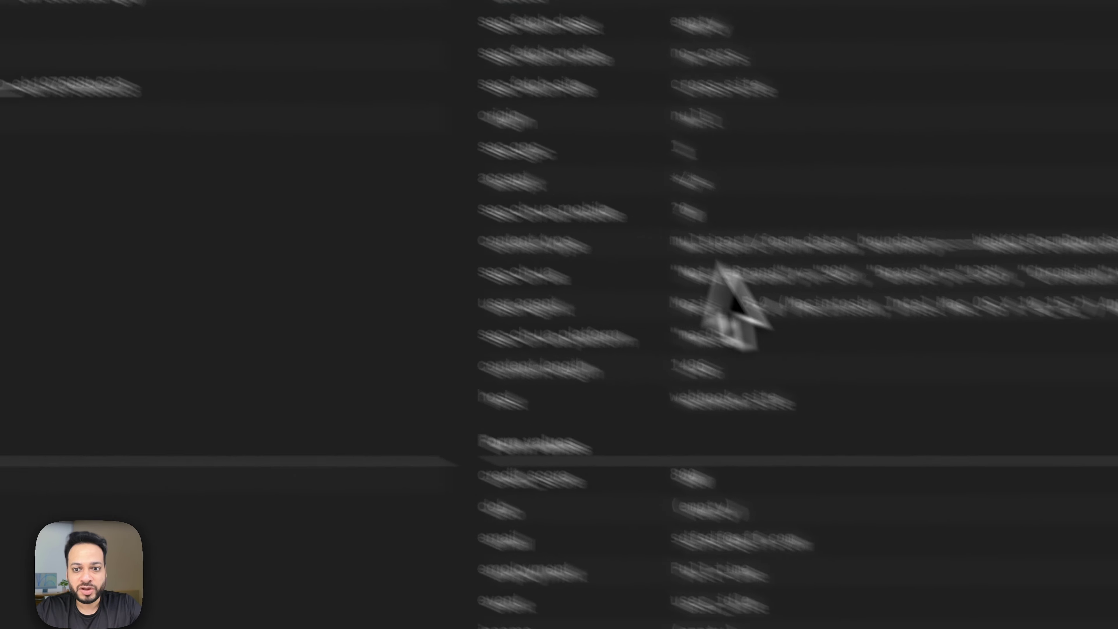
{"action": "left_click_drag", "start_coordinate": [511, 198], "coordinate": [629, 201]}
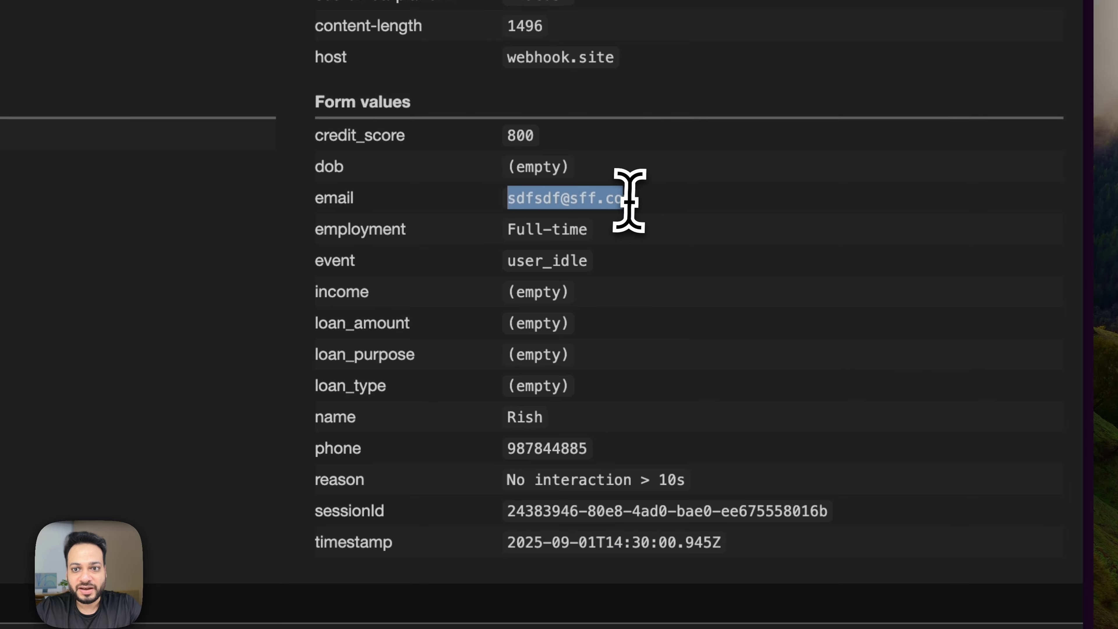
{"action": "left_click", "coordinate": [627, 199]}
{"action": "left_click_drag", "start_coordinate": [519, 456], "coordinate": [587, 453]}
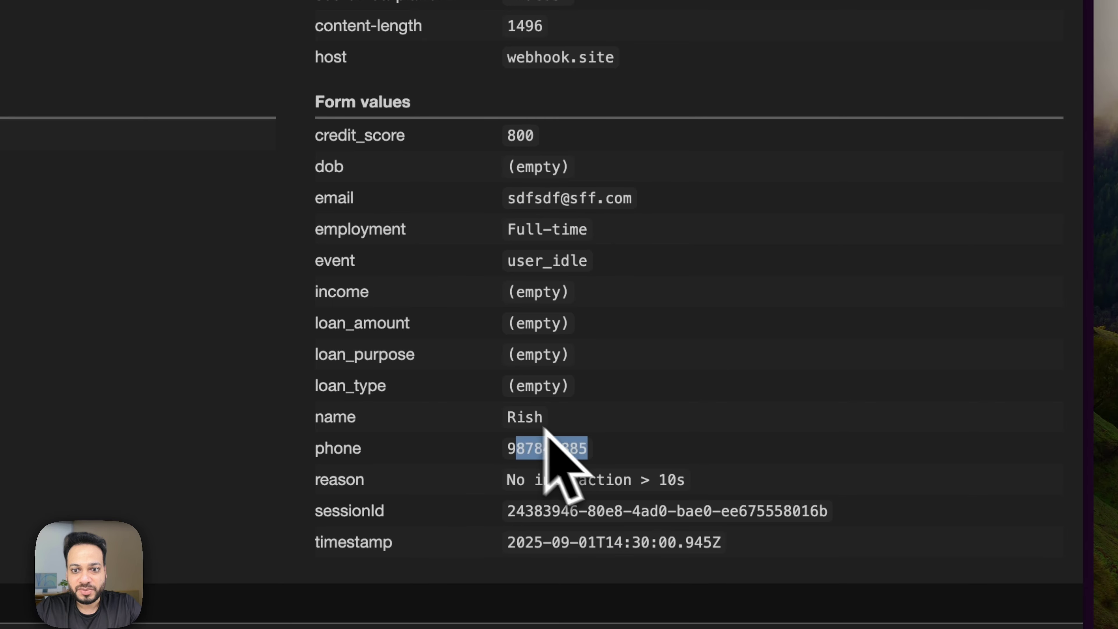
{"action": "left_click", "coordinate": [546, 417]}
{"action": "double_click", "coordinate": [546, 418]}
Reload the loan form in Brave so it clears and sends another event.
{"action": "left_click", "coordinate": [499, 595]}
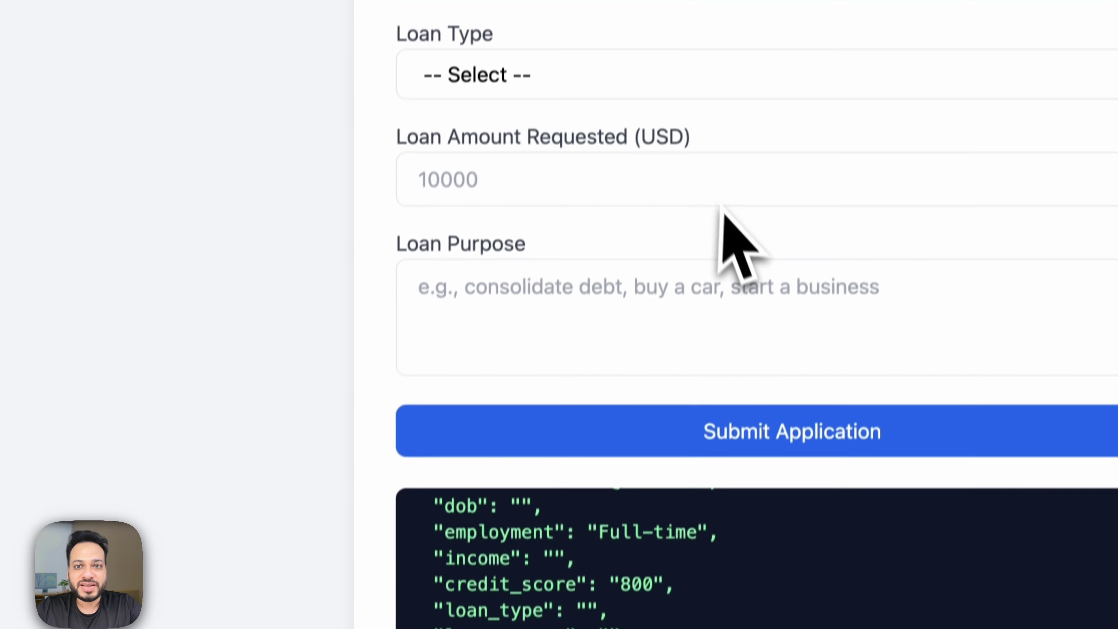
{"action": "scroll", "coordinate": [721, 211], "scroll_direction": "up", "scroll_amount": 8}
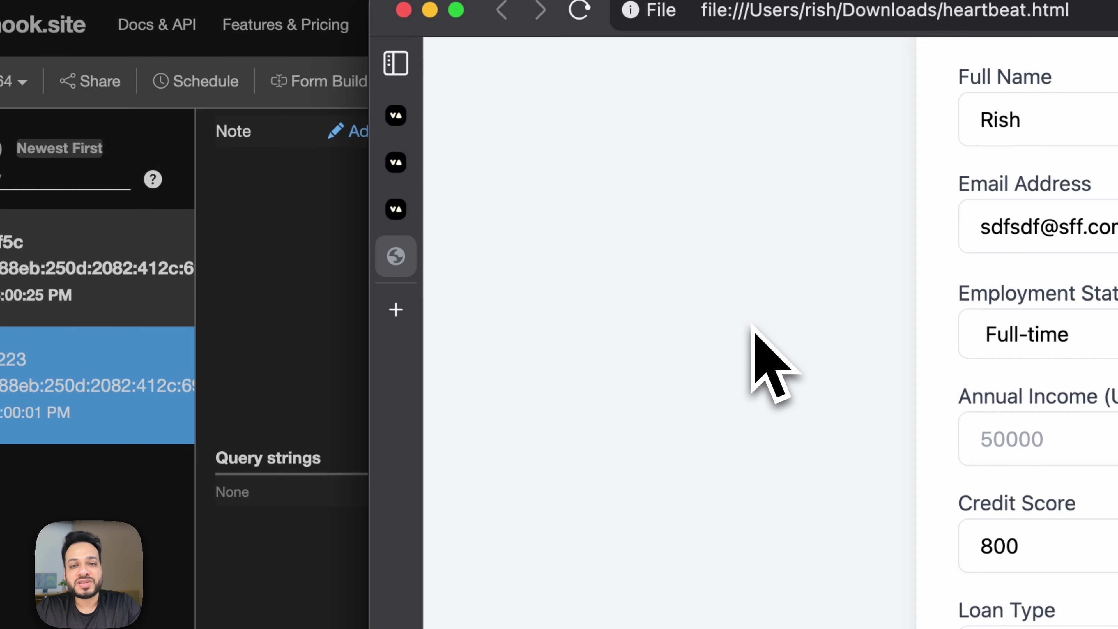
{"action": "key", "text": "Return"}
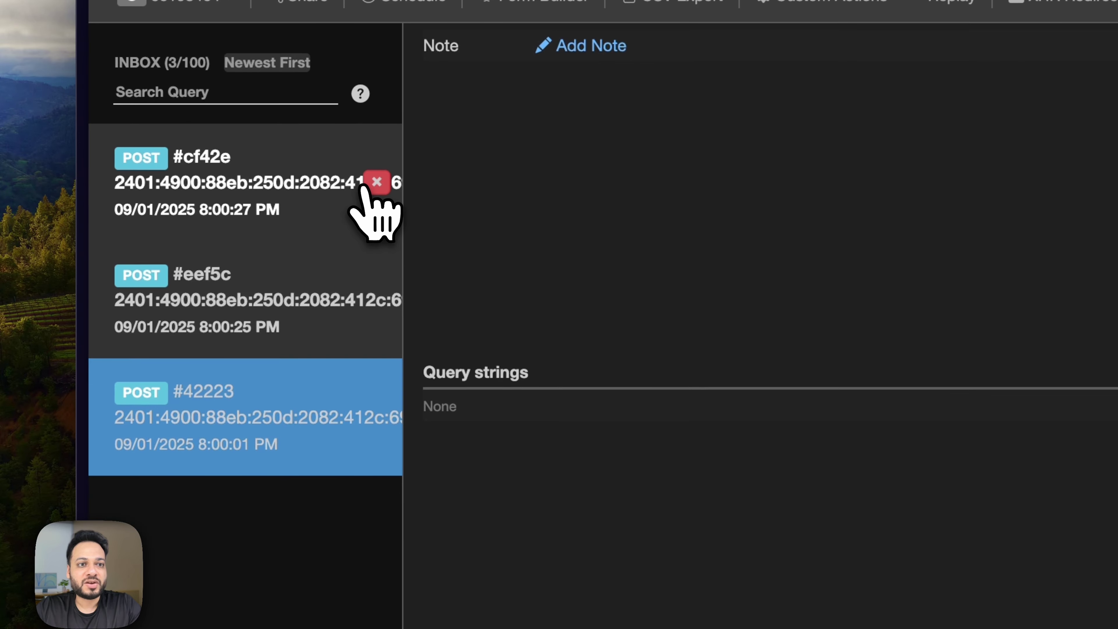
Delete the captured requests from the inbox and enter full name 'Youtube' in the loan form.
{"action": "left_click", "coordinate": [178, 267]}
{"action": "left_click", "coordinate": [178, 267]}
{"action": "left_click", "coordinate": [178, 267]}
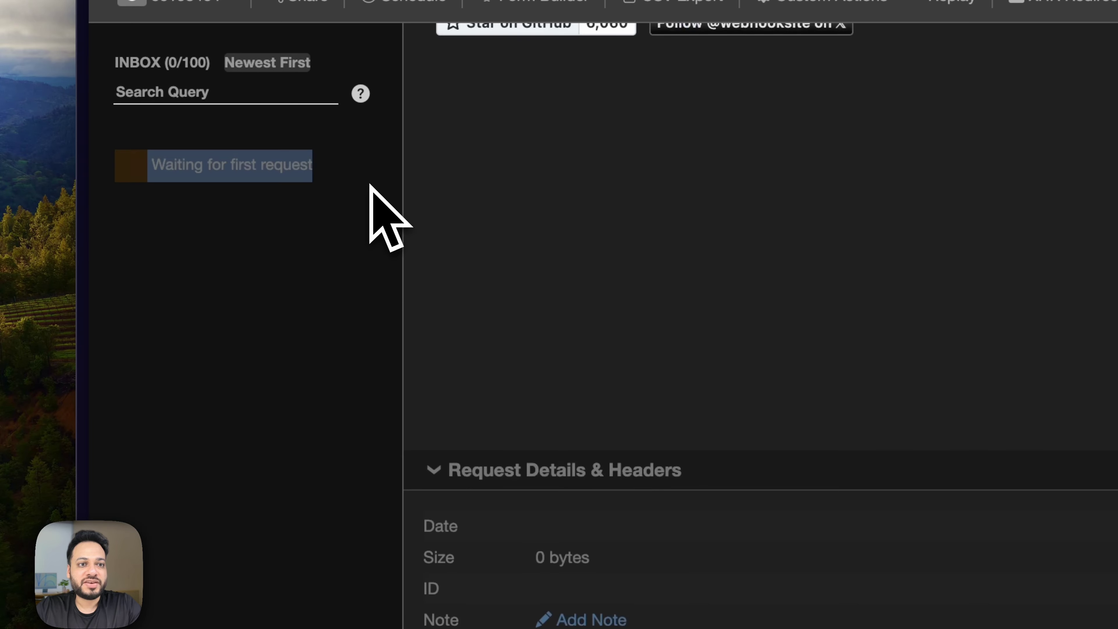
{"action": "left_click", "coordinate": [628, 579]}
{"action": "left_click", "coordinate": [562, 251]}
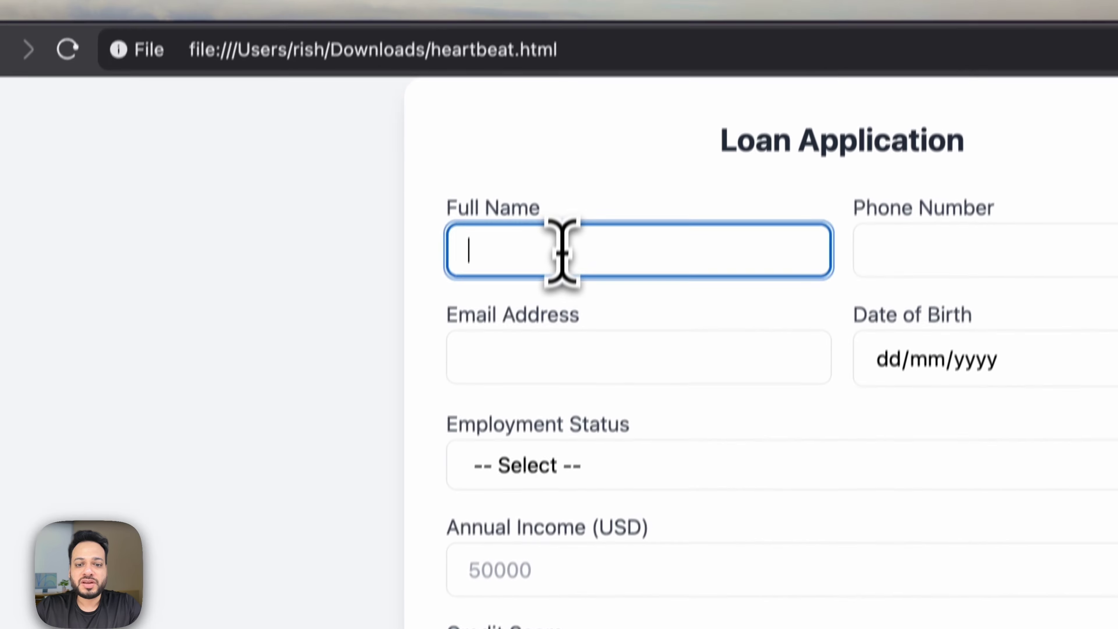
{"action": "type", "text": "Youtube"}
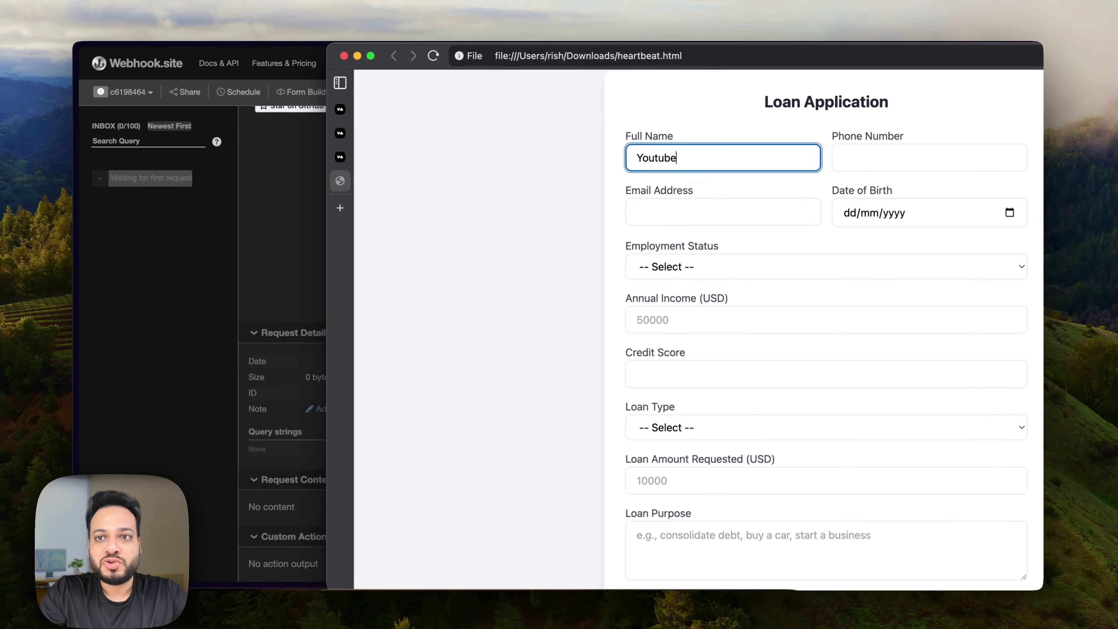
Fill in a phone number and an email address, and choose Part-time employment.
{"action": "key", "text": "Tab"}
{"action": "type", "text": "98984444"}
{"action": "key", "text": "Tab"}
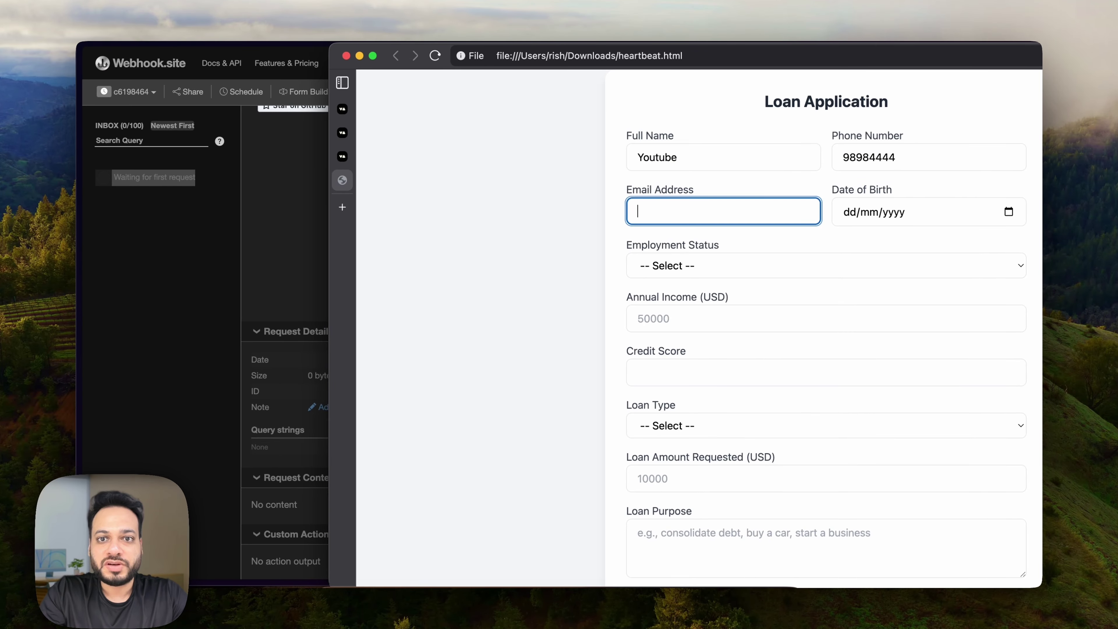
{"action": "left_click", "coordinate": [704, 264]}
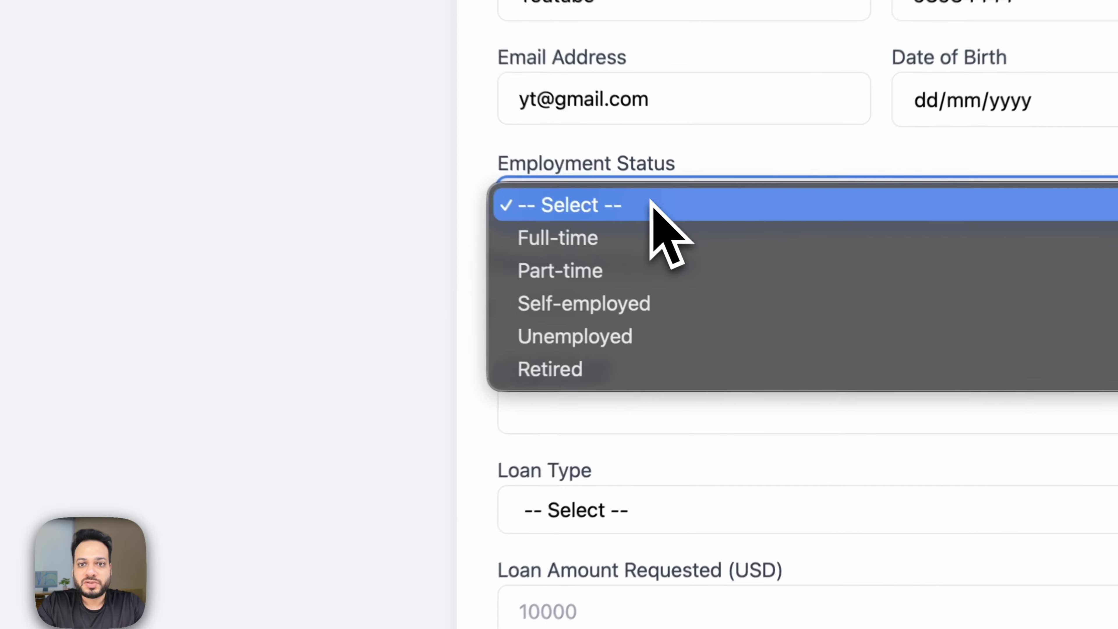
{"action": "left_click", "coordinate": [708, 302]}
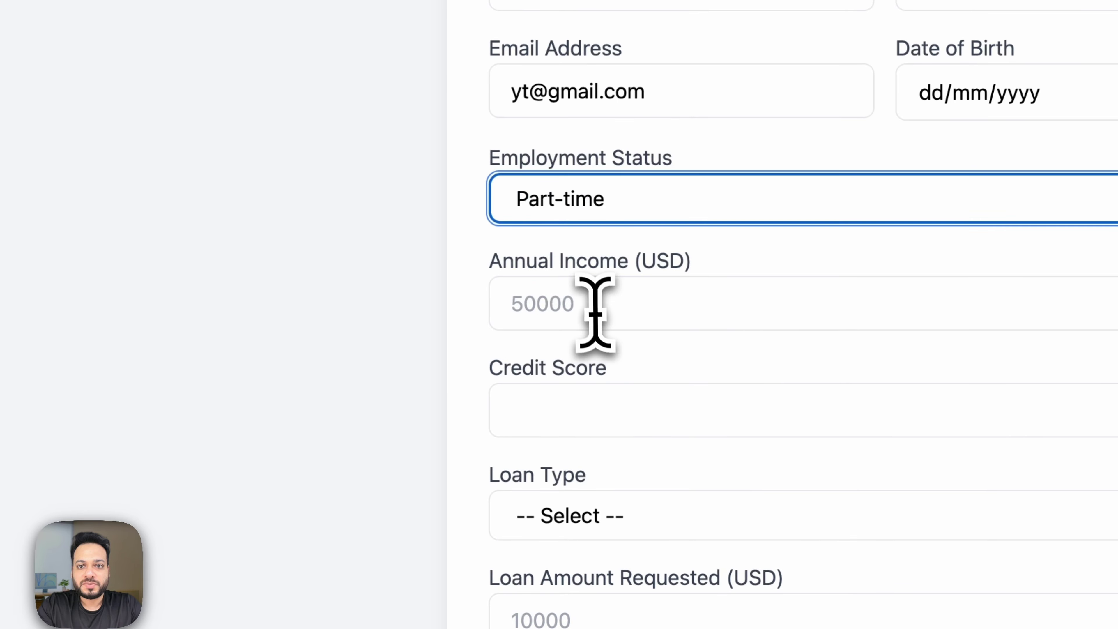
Enter annual income 1700000 and loan amount 50000, then scroll to the debug log.
{"action": "left_click", "coordinate": [594, 311]}
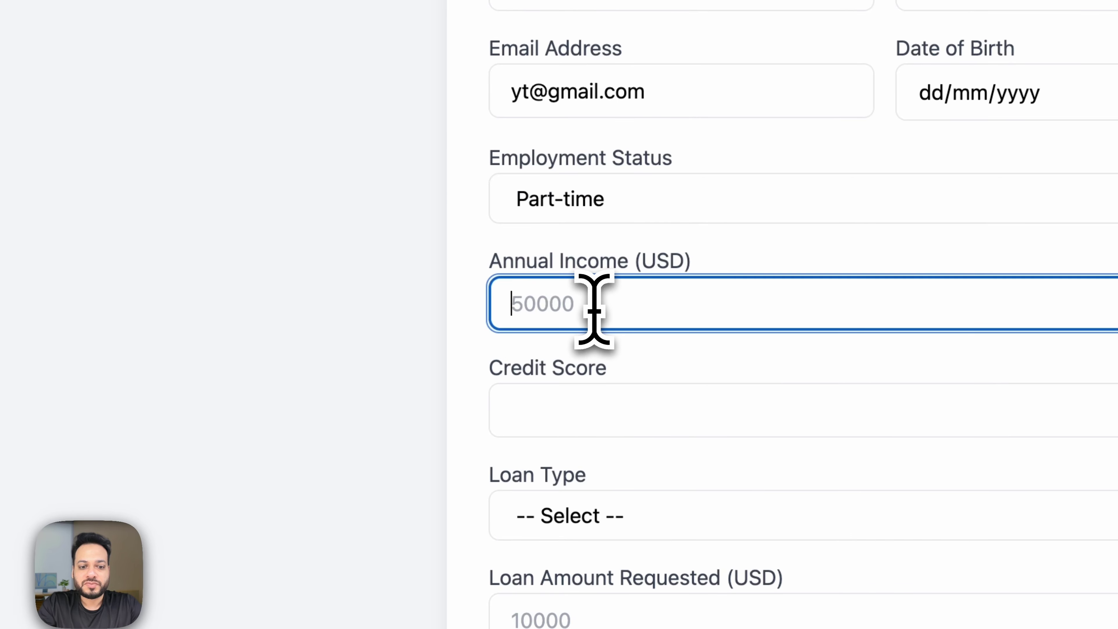
{"action": "scroll", "coordinate": [593, 312], "scroll_direction": "down", "scroll_amount": 5}
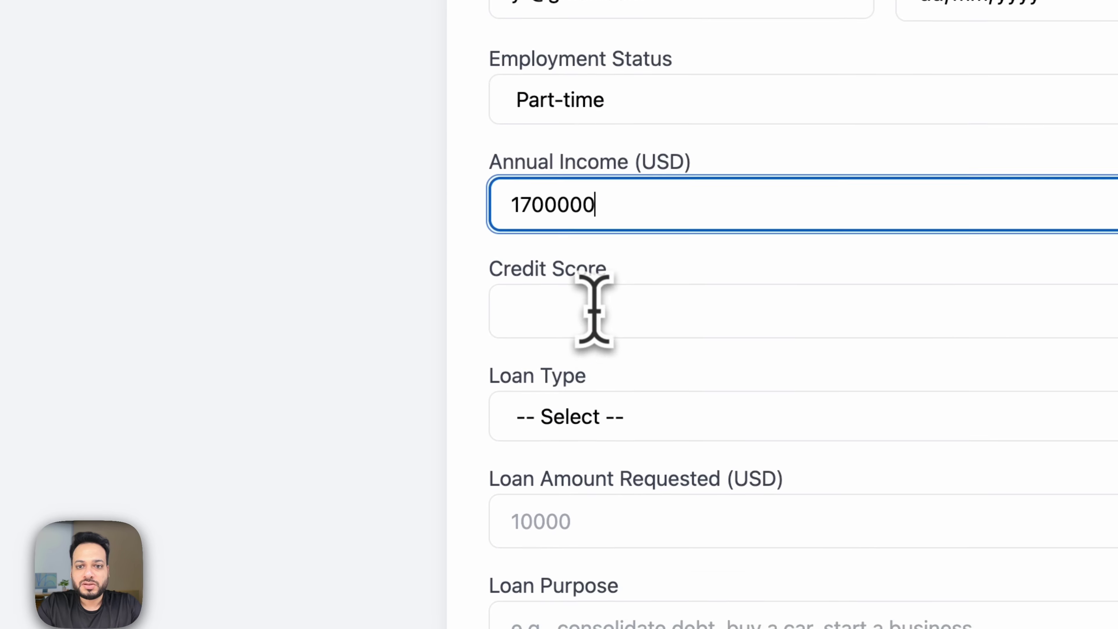
{"action": "left_click", "coordinate": [636, 393]}
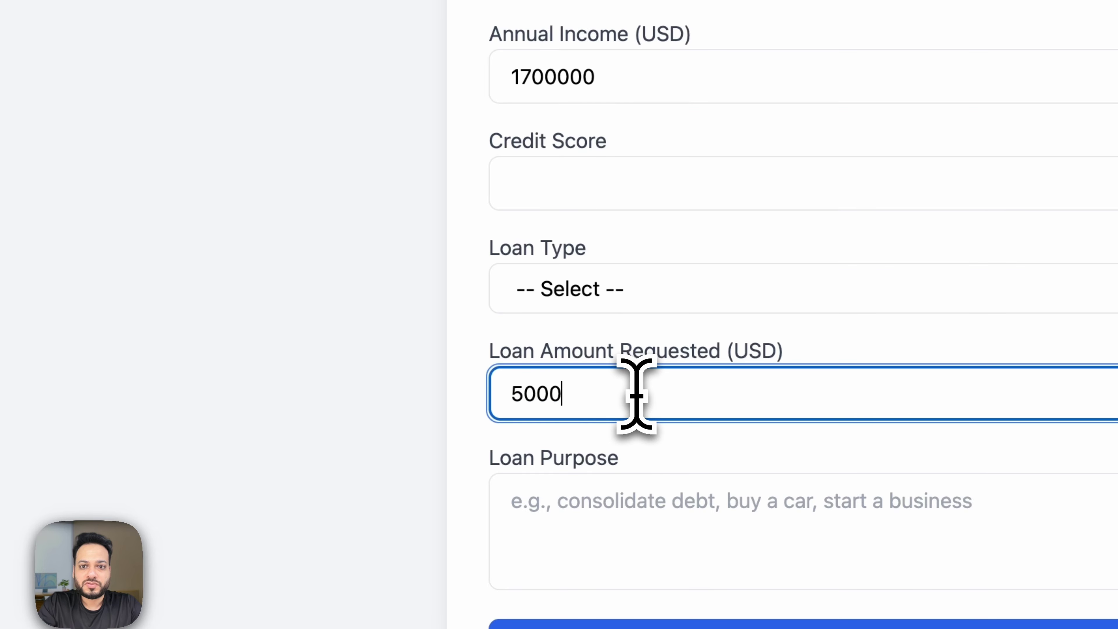
{"action": "left_click", "coordinate": [429, 387]}
{"action": "scroll", "coordinate": [429, 387], "scroll_direction": "up", "scroll_amount": 5}
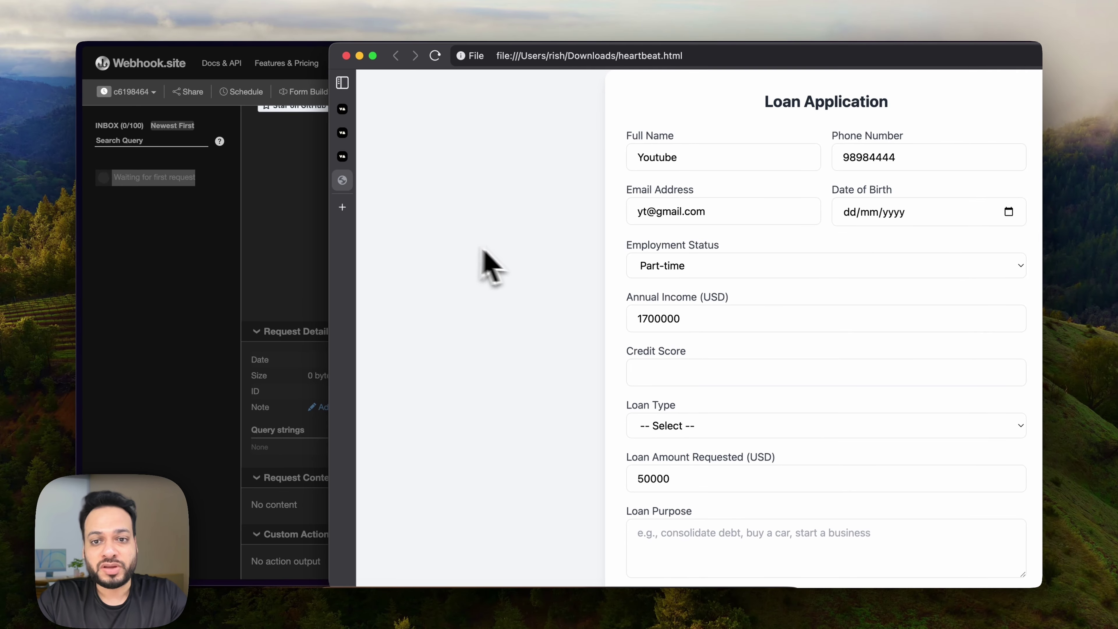
{"action": "scroll", "coordinate": [500, 253], "scroll_direction": "down", "scroll_amount": 4}
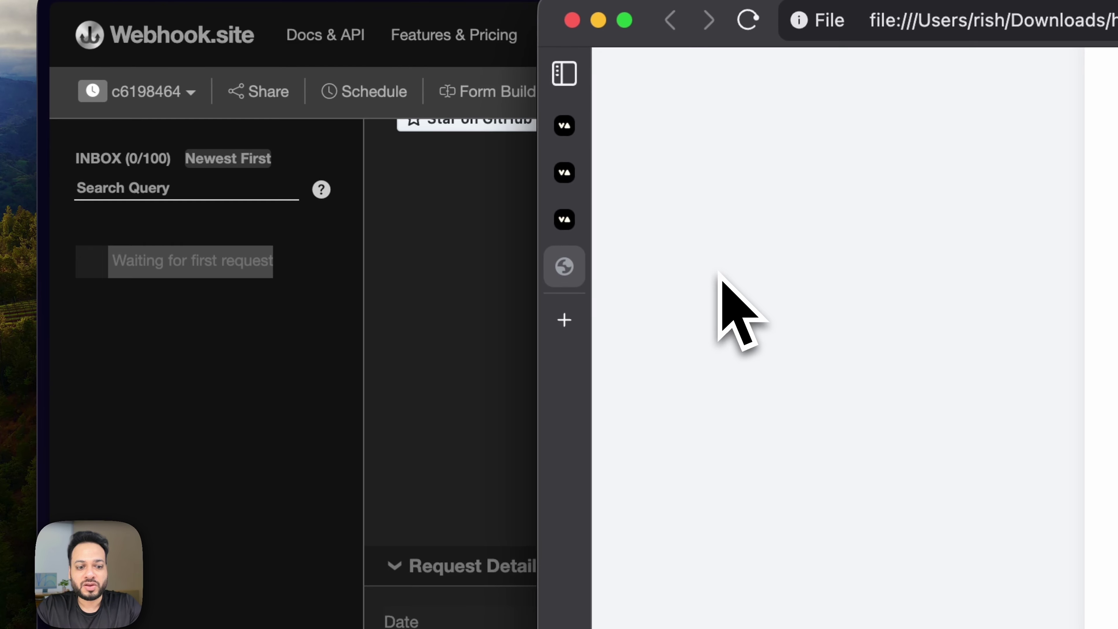
Close the loan form tab and review the user_exit request's Part-time, 1700000 and 50000 values.
{"action": "key", "text": "super+w"}
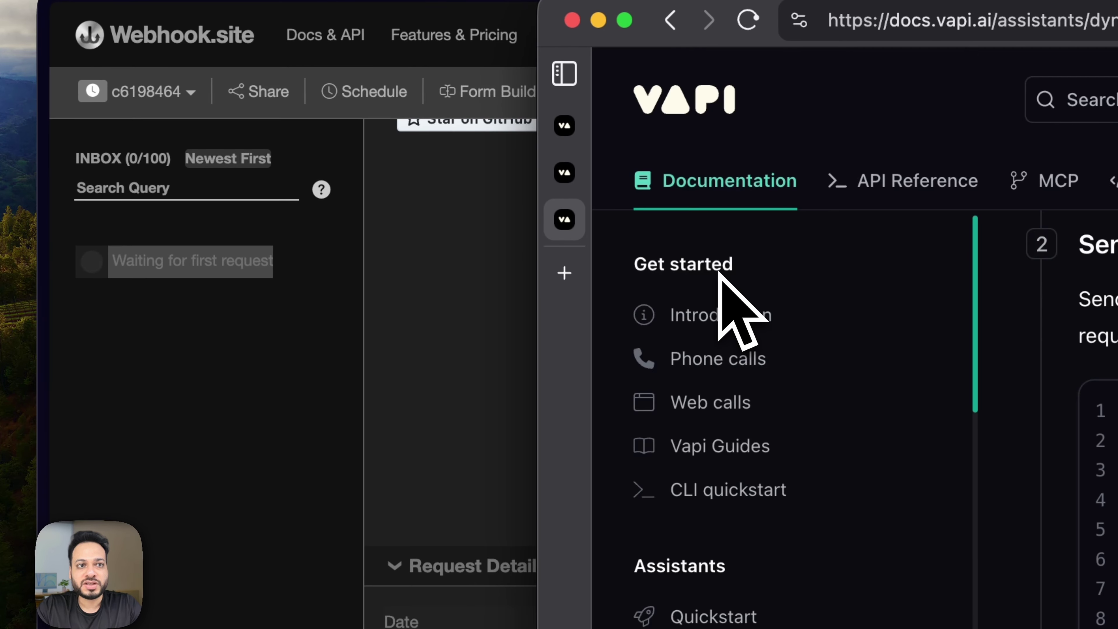
{"action": "left_click", "coordinate": [339, 380]}
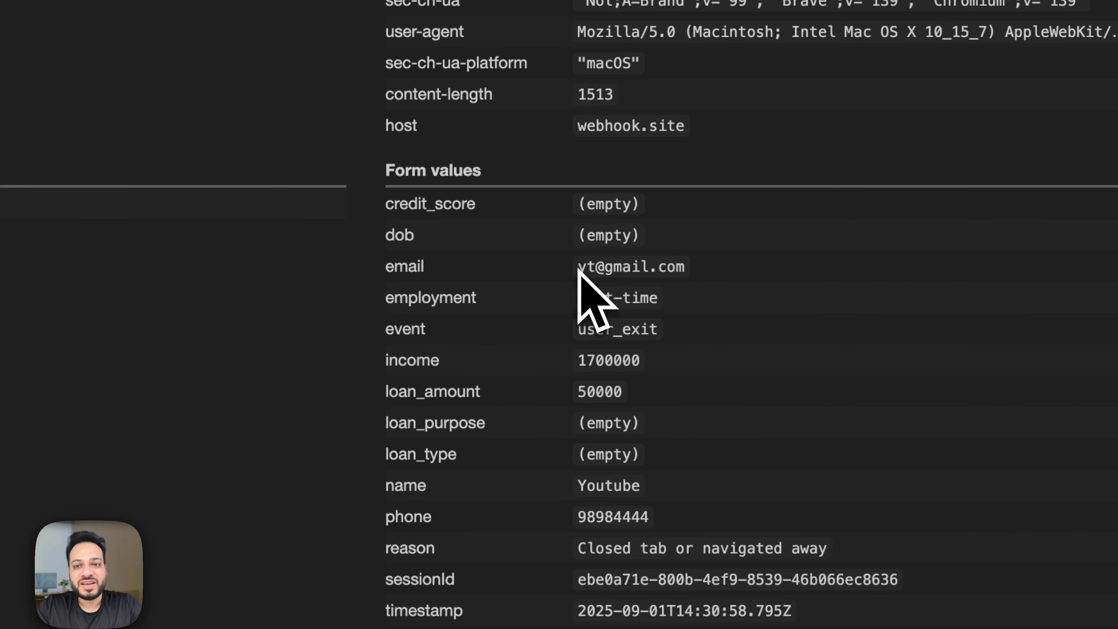
{"action": "left_click_drag", "start_coordinate": [578, 268], "coordinate": [690, 266]}
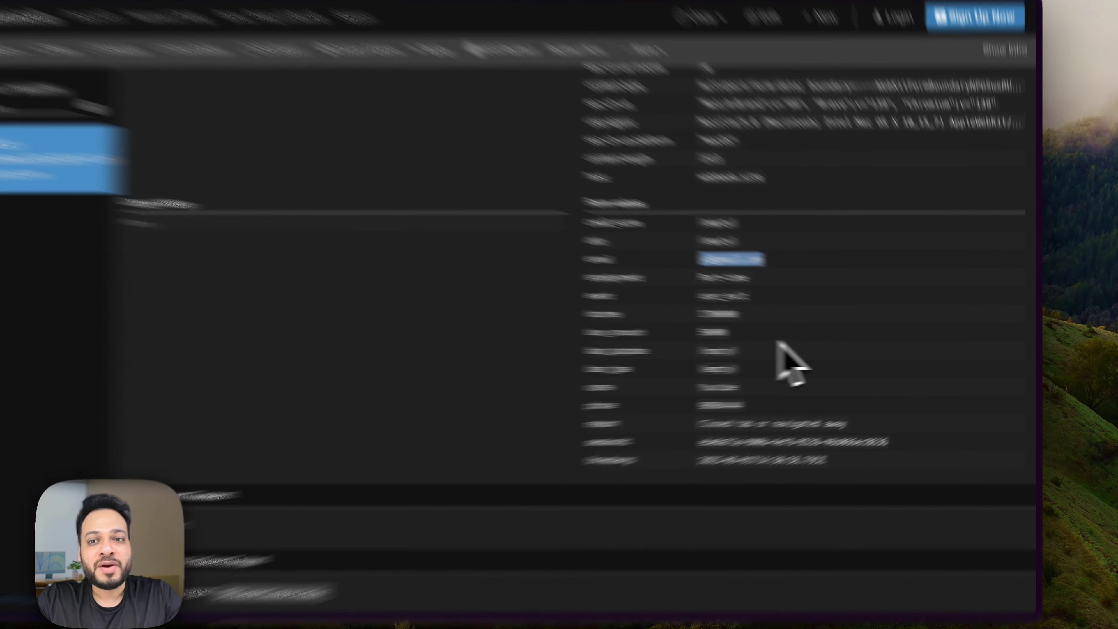
{"action": "left_click", "coordinate": [815, 361]}
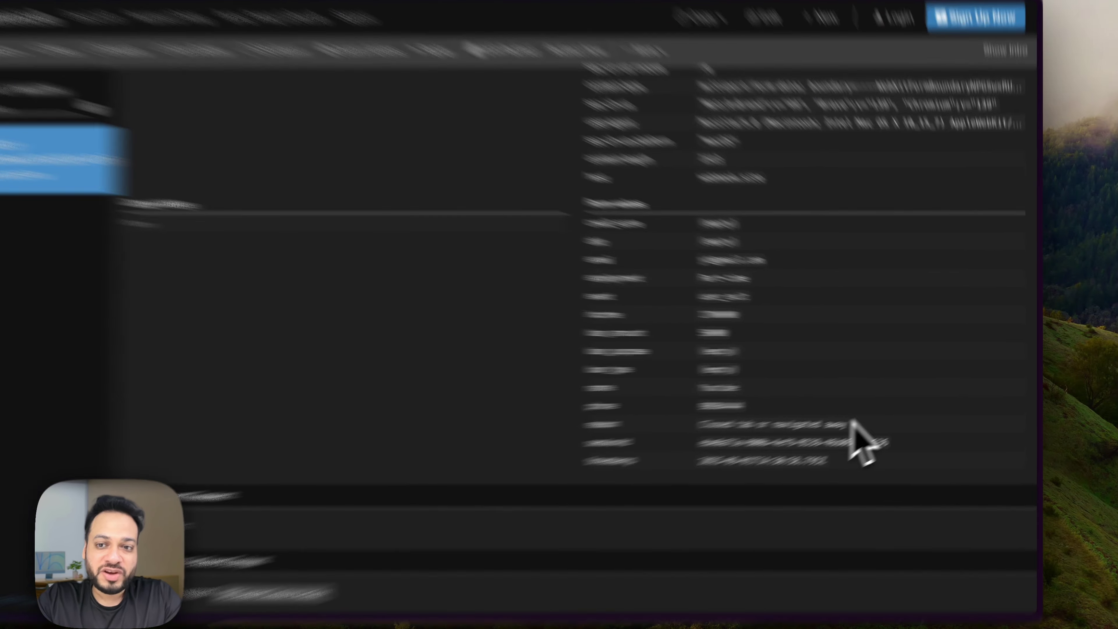
{"action": "left_click_drag", "start_coordinate": [875, 415], "coordinate": [730, 263]}
{"action": "left_click", "coordinate": [774, 292]}
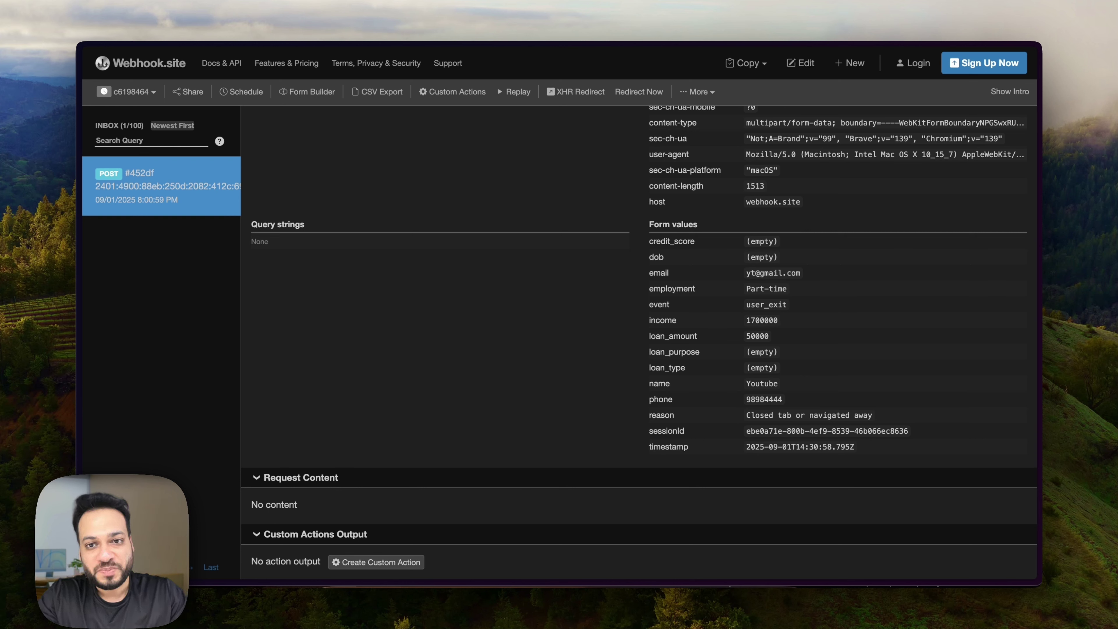
Open the n8n Form Heartbeat workflow through a quick search for 'n8n'.
{"action": "mouse_move", "coordinate": [708, 585]}
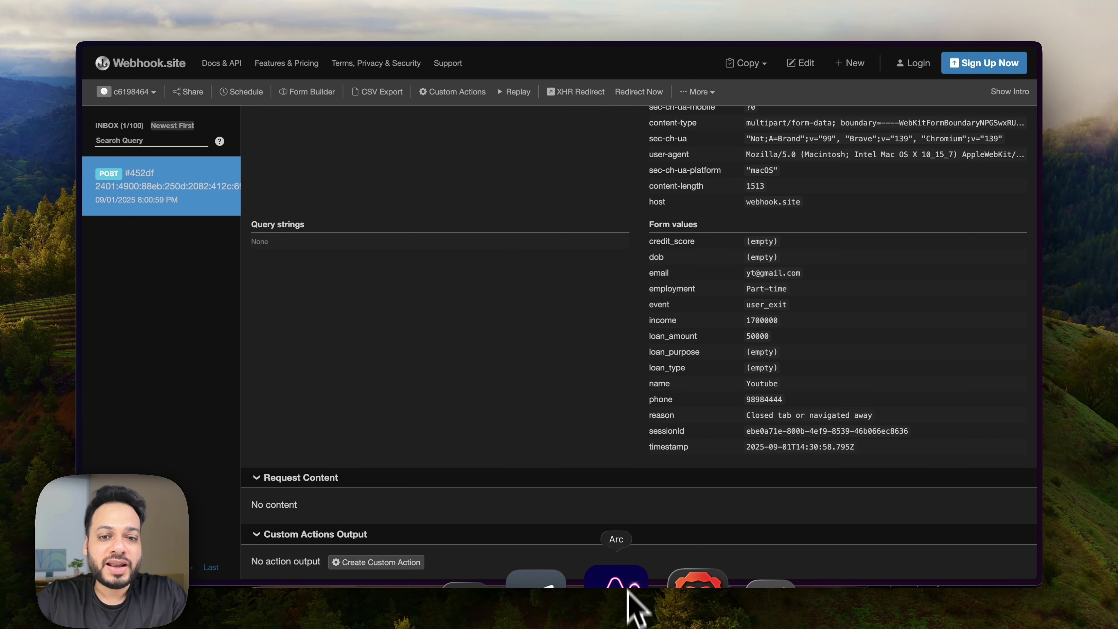
{"action": "key", "text": "super+t"}
{"action": "type", "text": "n8n"}
{"action": "key", "text": "Down"}
{"action": "key", "text": "Return"}
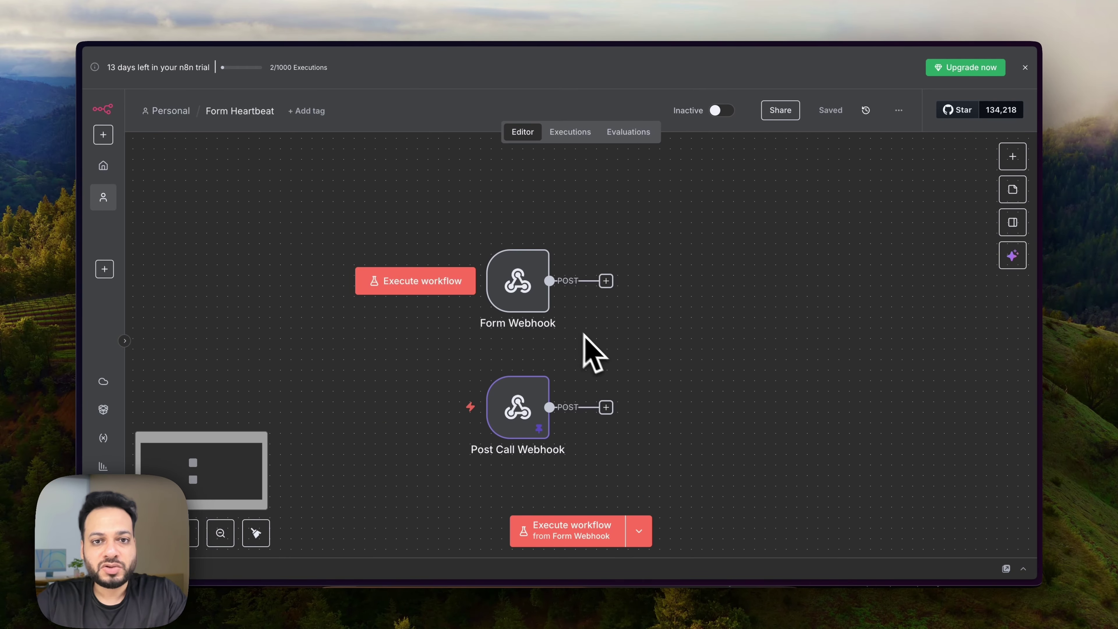
Open the Form Webhook node and start listening for a test event.
{"action": "mouse_move", "coordinate": [530, 292]}
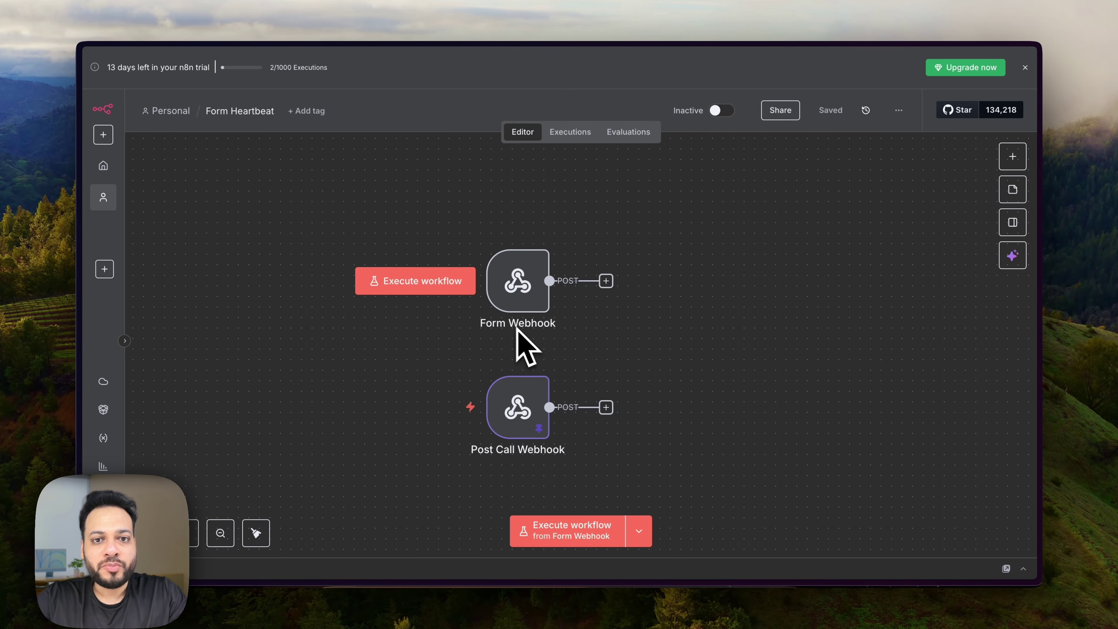
{"action": "scroll", "coordinate": [533, 328], "scroll_direction": "down", "scroll_amount": 1}
{"action": "scroll", "coordinate": [533, 330], "scroll_direction": "up", "scroll_amount": 1}
{"action": "mouse_move", "coordinate": [523, 318]}
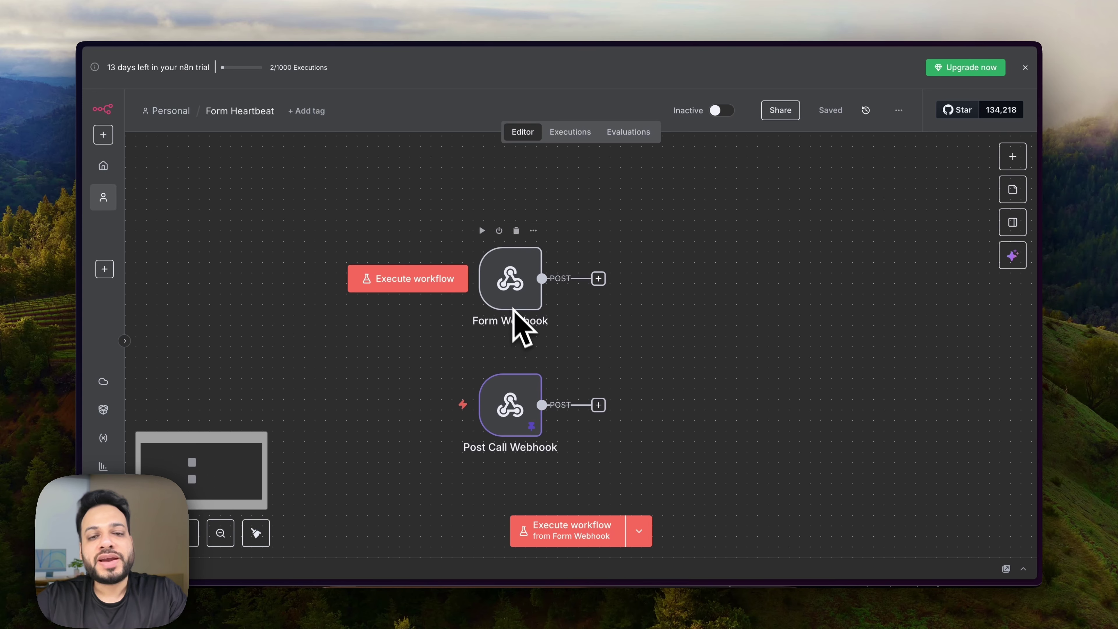
{"action": "mouse_move", "coordinate": [488, 451]}
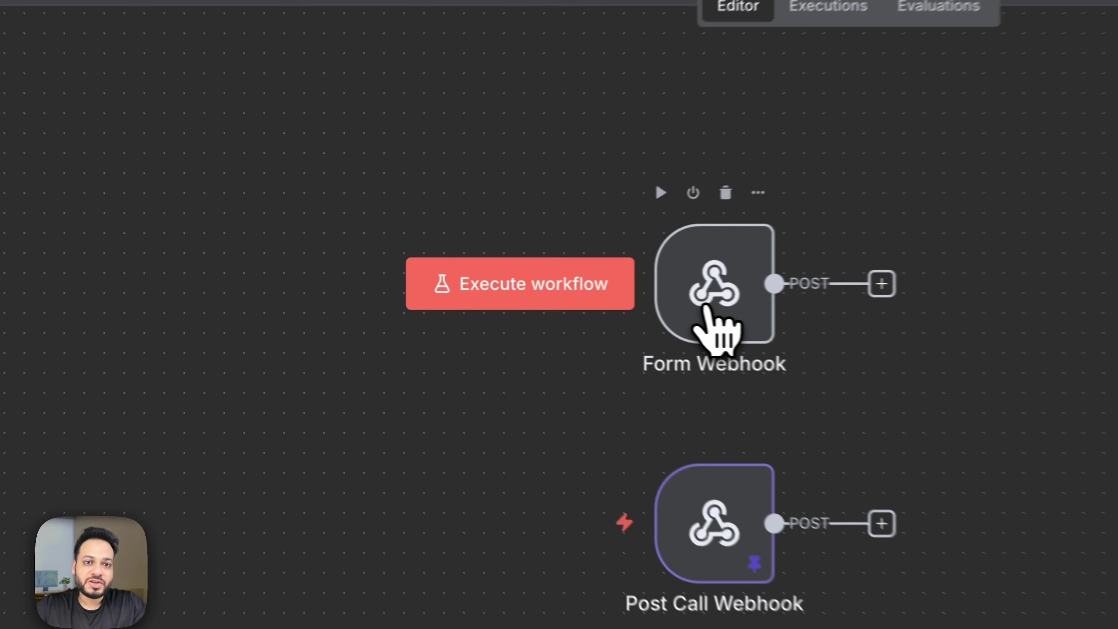
{"action": "double_click", "coordinate": [507, 292]}
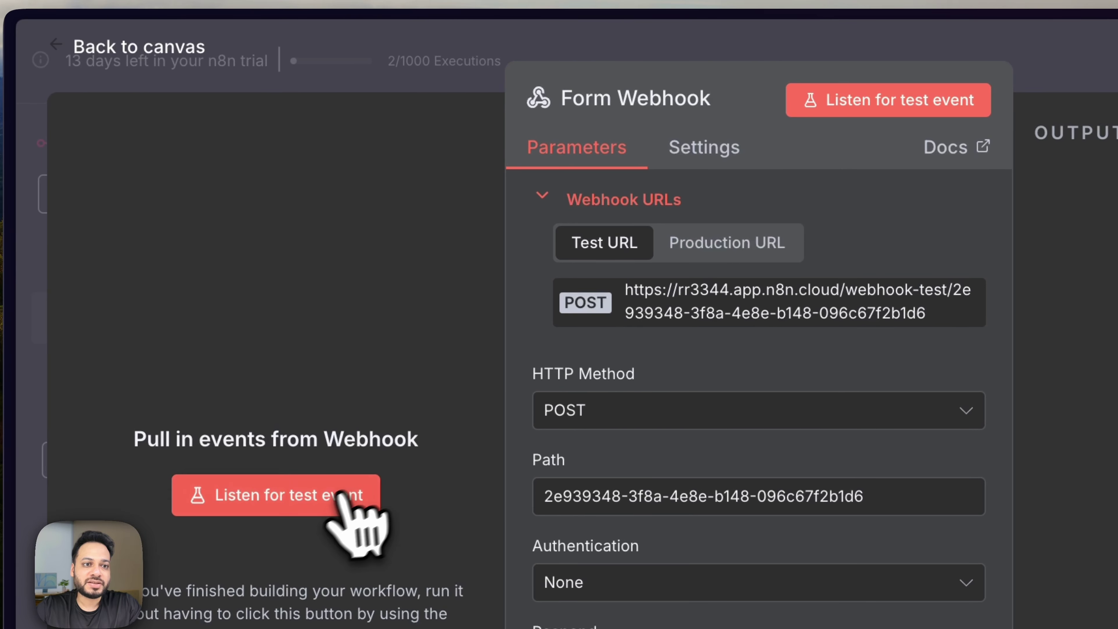
{"action": "left_click", "coordinate": [324, 498]}
Return to heartbeat.html in Sublime Text, where the endpoint still points to Webhook.site.
{"action": "left_click", "coordinate": [512, 575]}
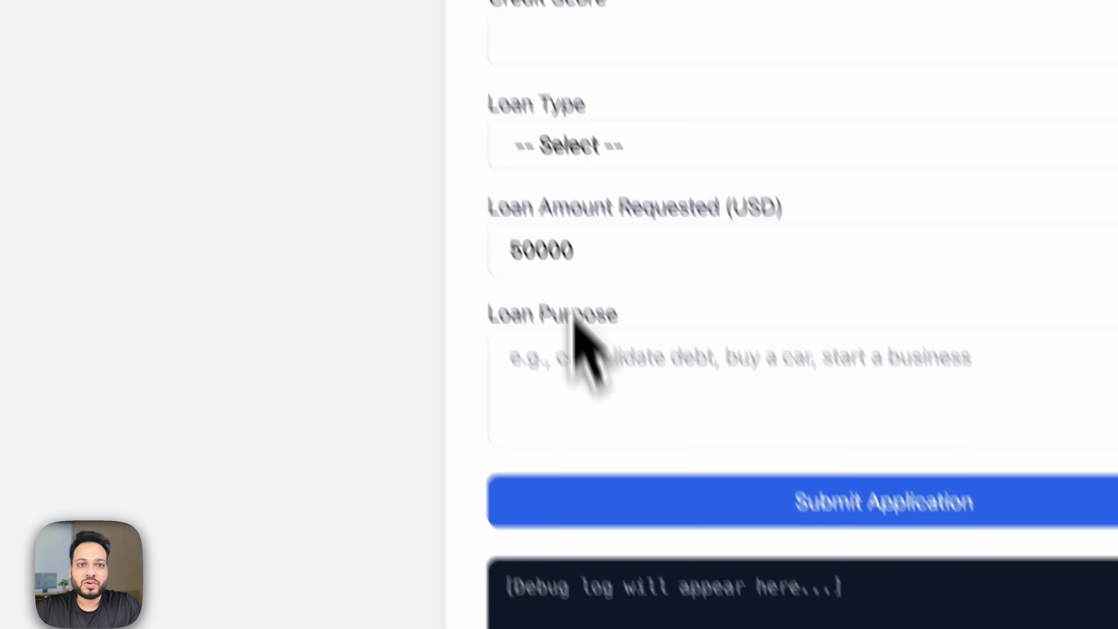
{"action": "scroll", "coordinate": [622, 224], "scroll_direction": "up", "scroll_amount": 5}
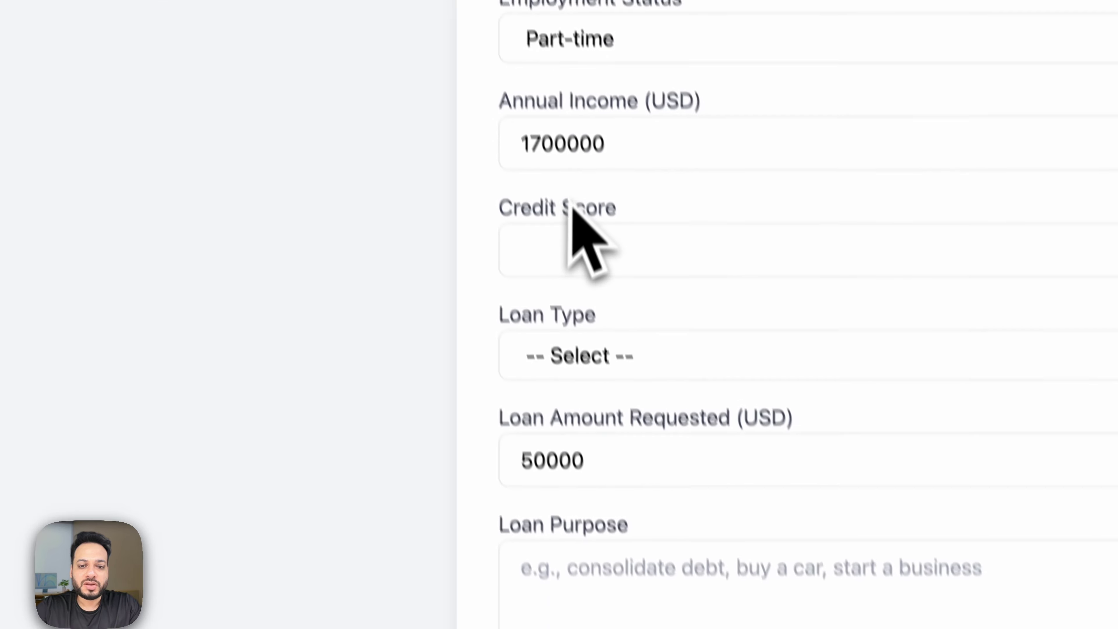
{"action": "left_click", "coordinate": [574, 593]}
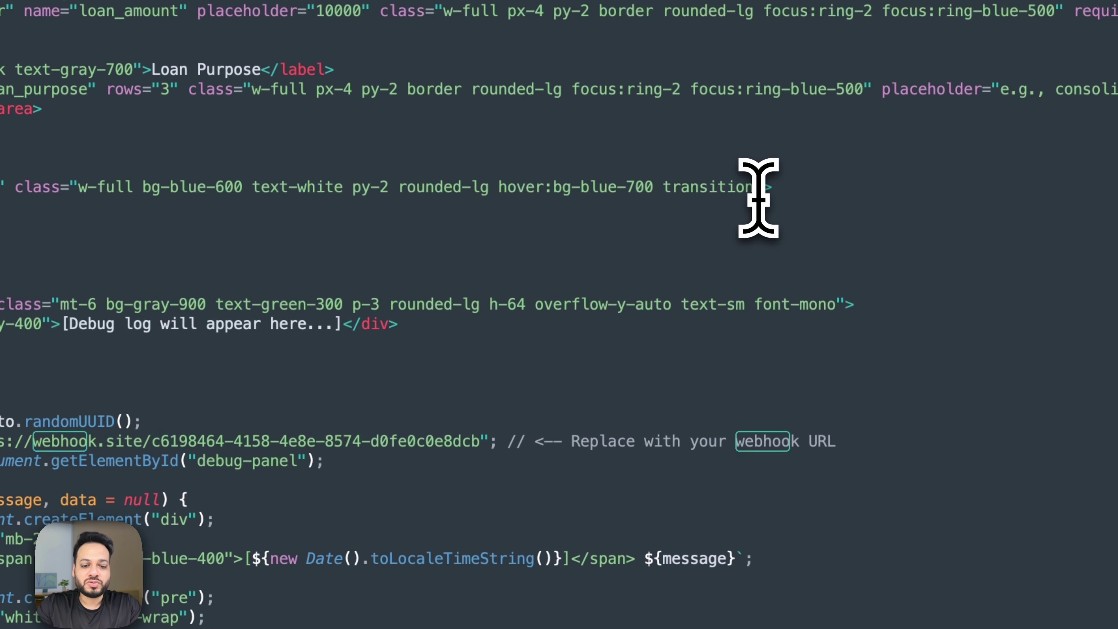
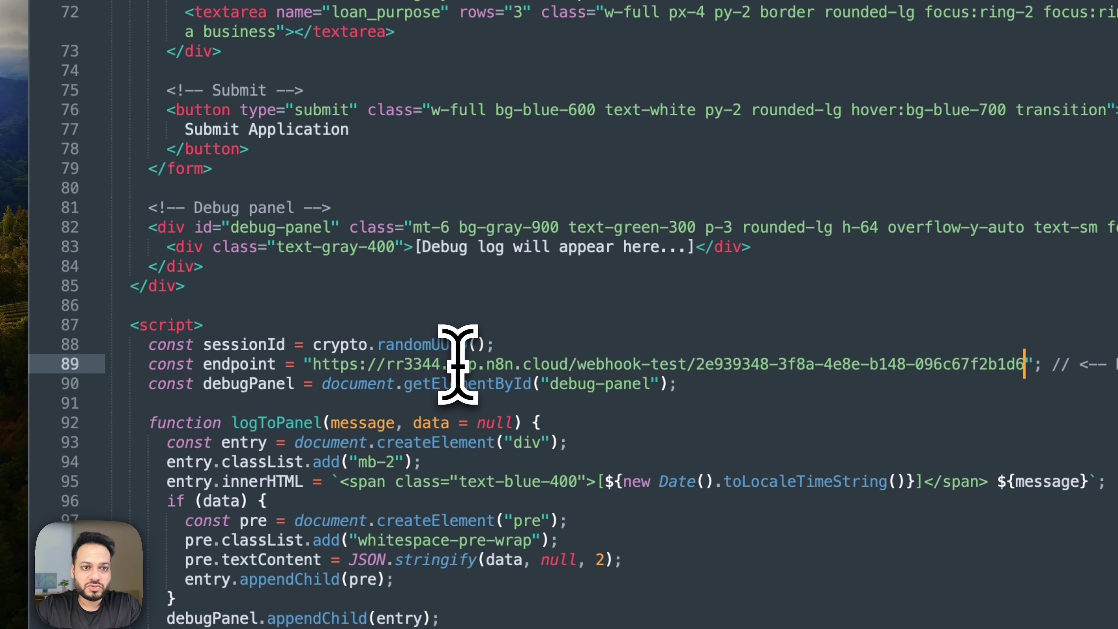
Switch to Brave and reload heartbeat.html so the loan form appears empty.
{"action": "key", "text": "super+Tab"}
{"action": "key", "text": "super+r"}
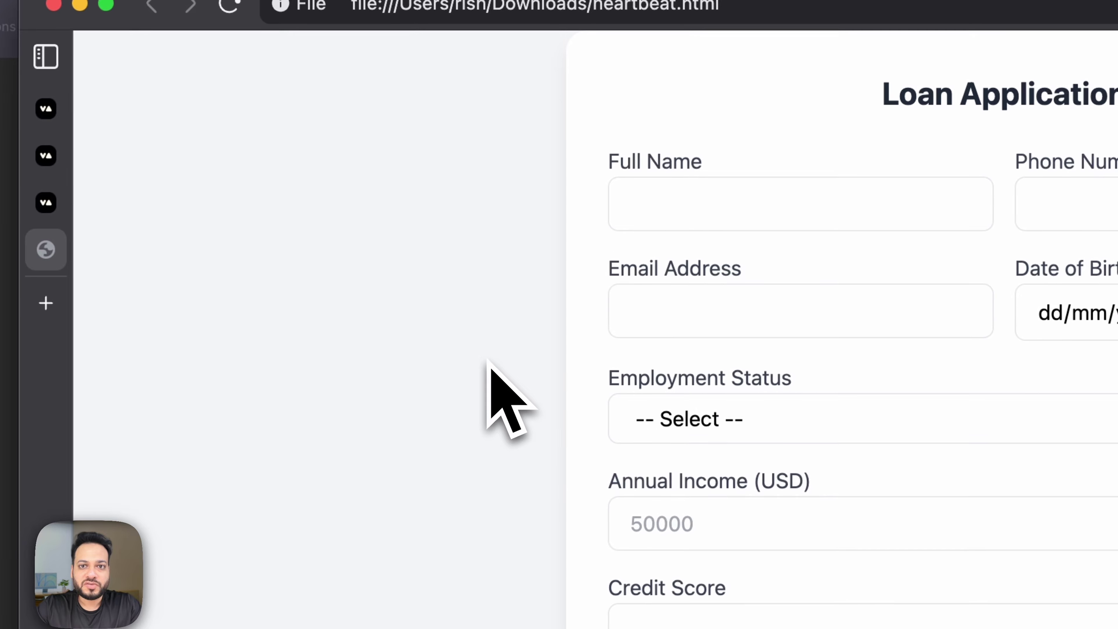
Enter the applicant's full name, phone number and e-mail address in the loan form.
{"action": "left_click", "coordinate": [798, 220]}
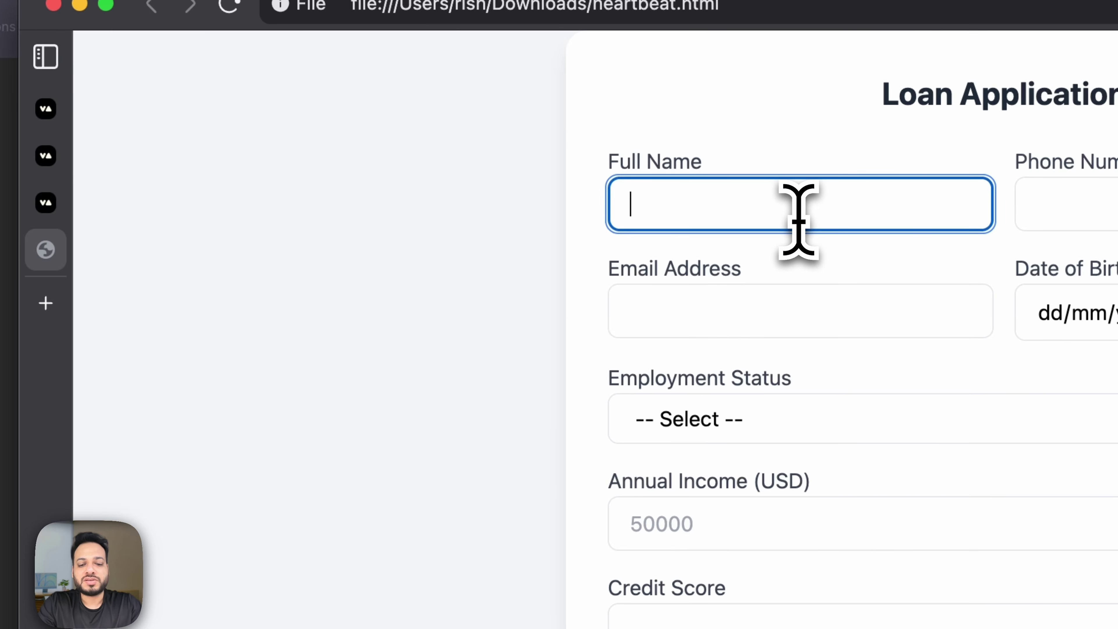
{"action": "key", "text": "Tab"}
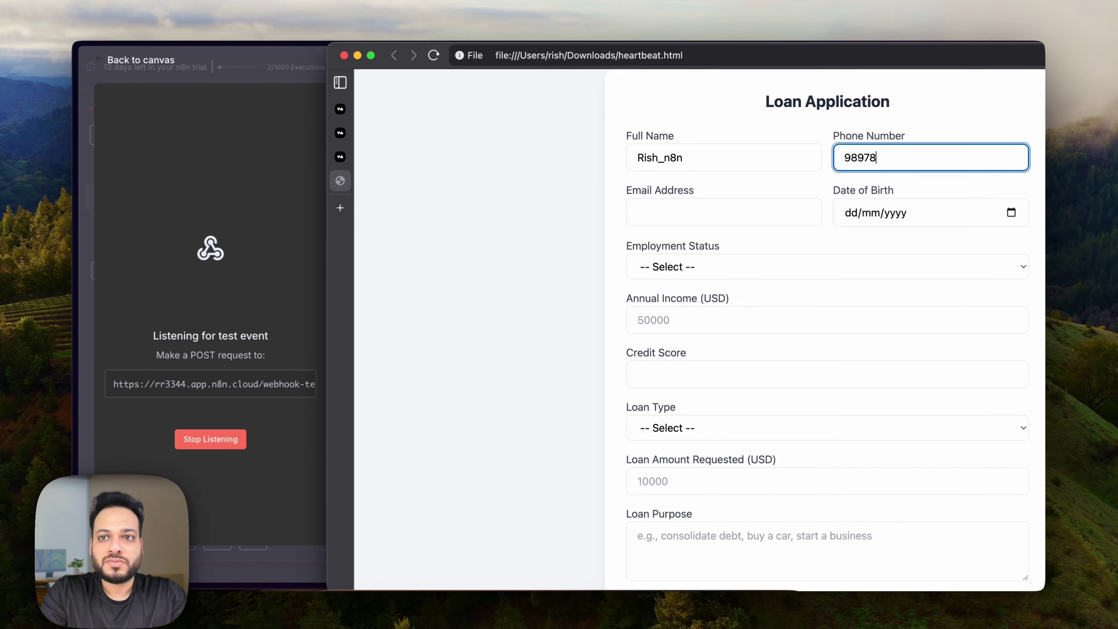
{"action": "left_click", "coordinate": [696, 211]}
{"action": "type", "text": "sfsdf"}
{"action": "type", "text": "@sfd.com"}
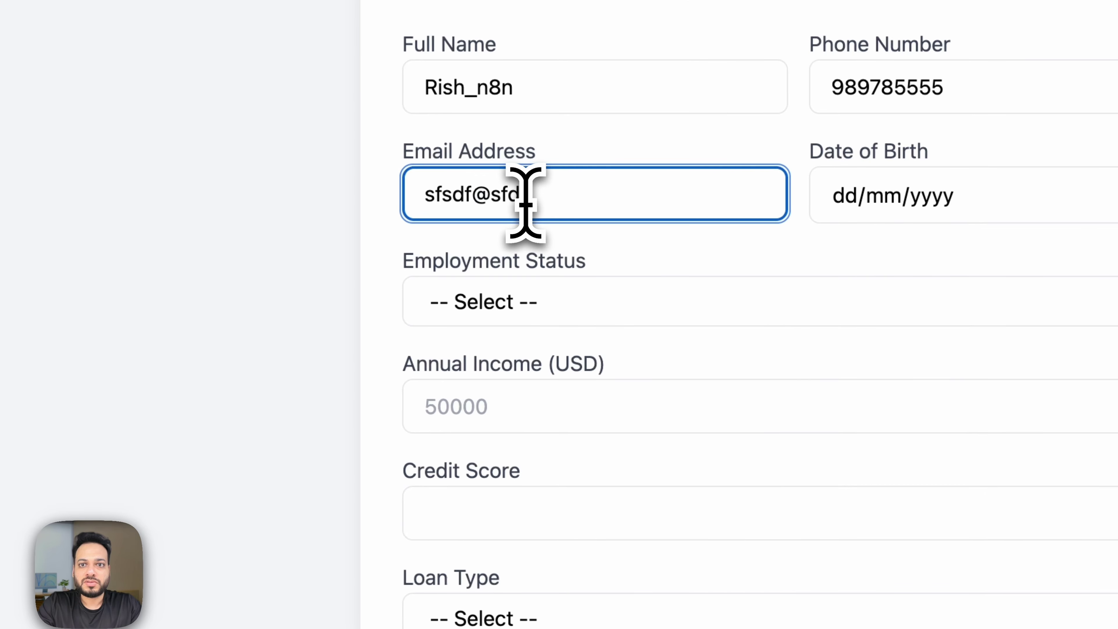
Choose Part-time employment, enter annual income 70000000 and credit score 800.
{"action": "left_click", "coordinate": [542, 302]}
{"action": "left_click", "coordinate": [544, 370]}
{"action": "left_click", "coordinate": [551, 414]}
{"action": "type", "text": "70000000"}
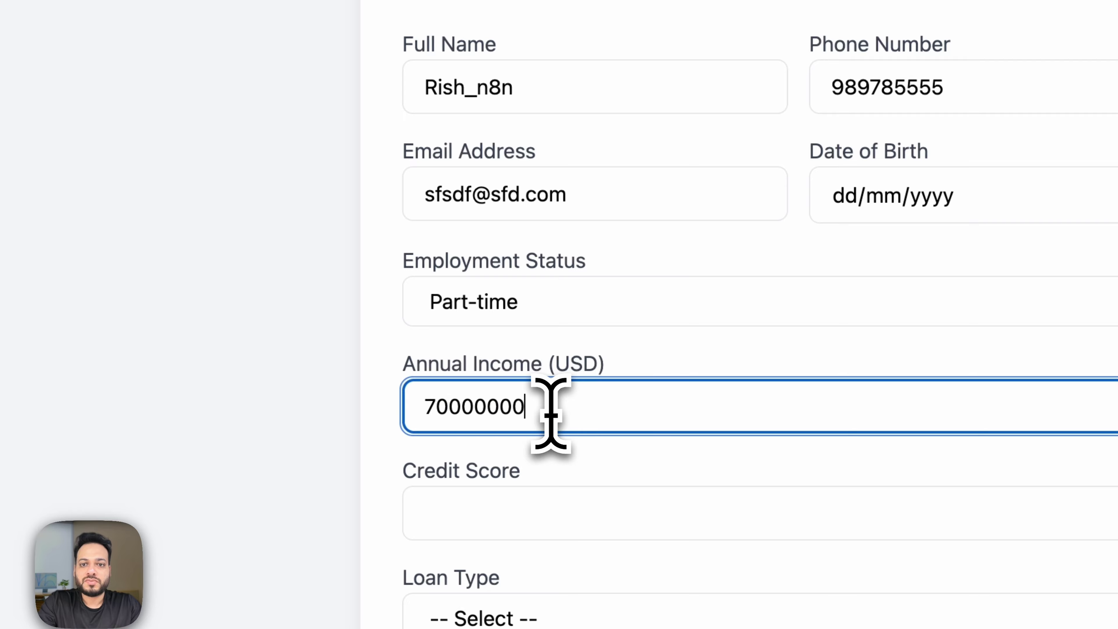
{"action": "left_click", "coordinate": [576, 518]}
{"action": "type", "text": "800"}
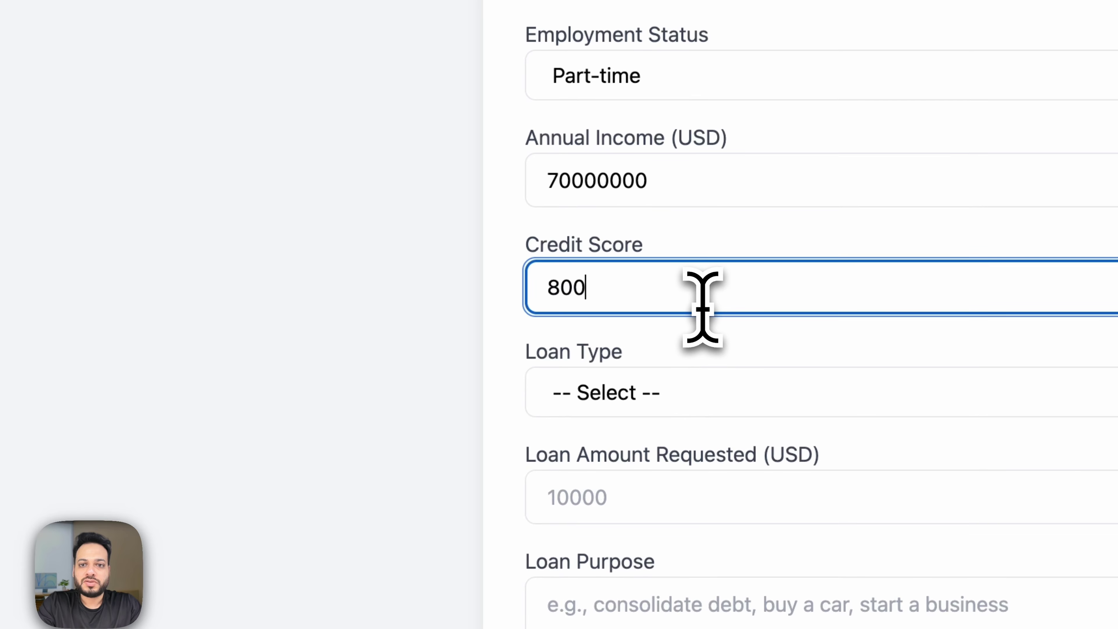
{"action": "left_click", "coordinate": [458, 298]}
{"action": "scroll", "coordinate": [456, 304], "scroll_direction": "down", "scroll_amount": 5}
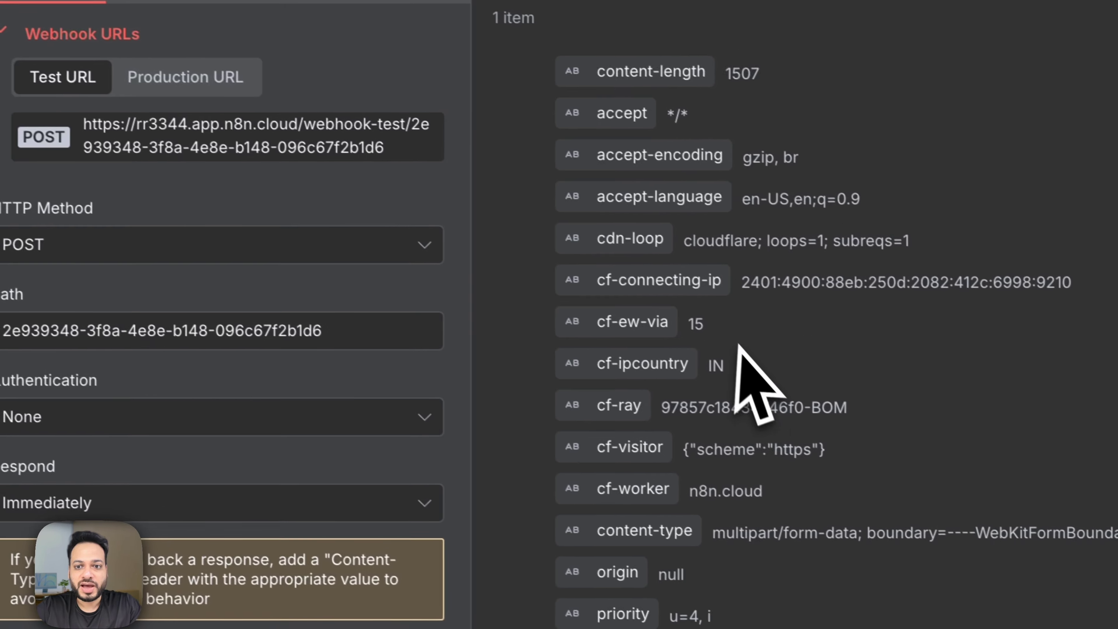
Pin the Form Webhook's received user_idle output data and return to the canvas.
{"action": "scroll", "coordinate": [740, 349], "scroll_direction": "down", "scroll_amount": 10}
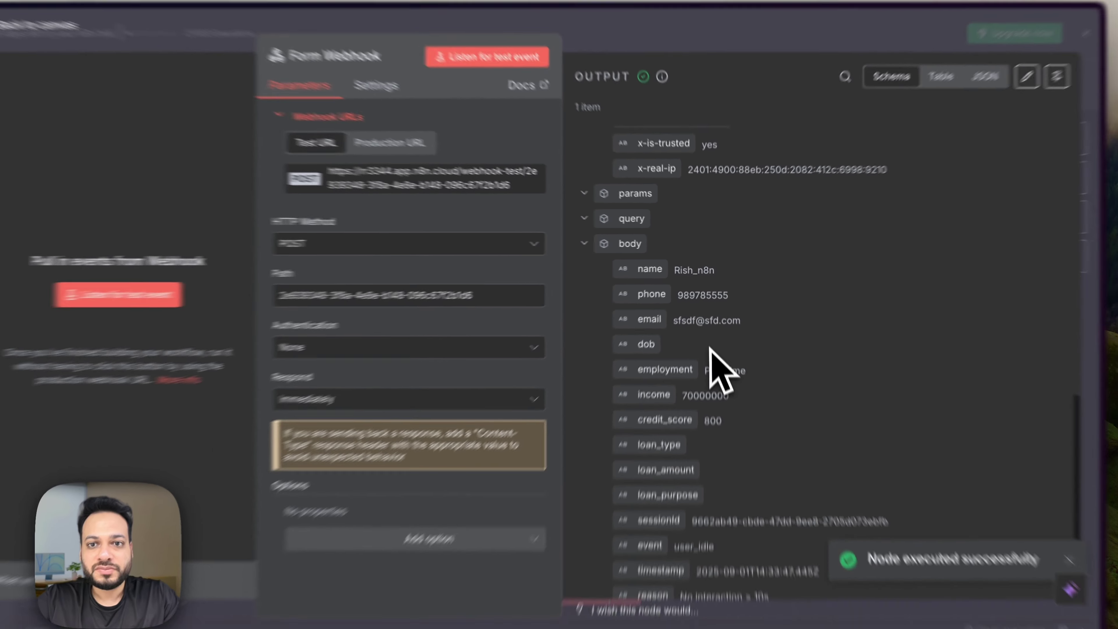
{"action": "scroll", "coordinate": [728, 407], "scroll_direction": "down", "scroll_amount": 3}
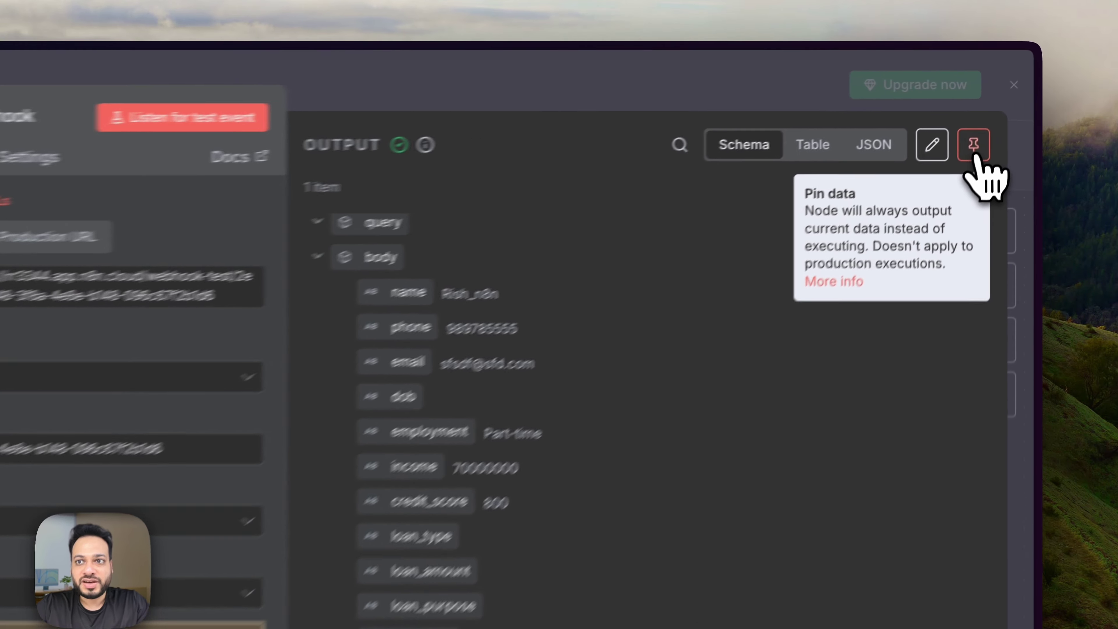
{"action": "left_click", "coordinate": [975, 148]}
{"action": "key", "text": "Escape"}
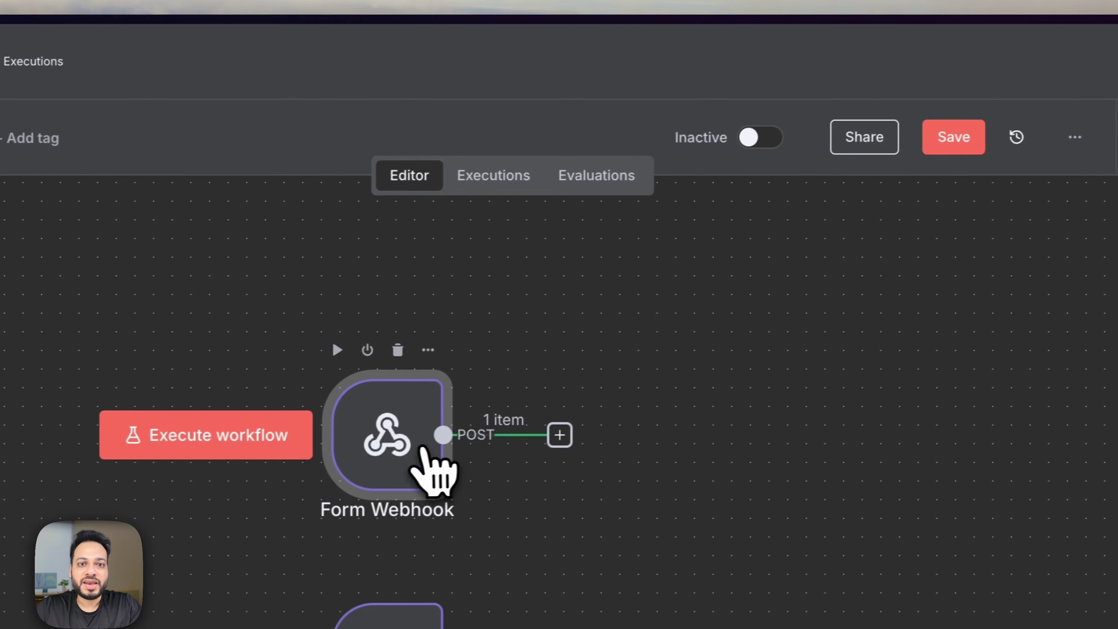
Add an HTTP Request node after the Form Webhook.
{"action": "scroll", "coordinate": [433, 469], "scroll_direction": "right", "scroll_amount": 3}
{"action": "left_click", "coordinate": [465, 433]}
{"action": "type", "text": "http"}
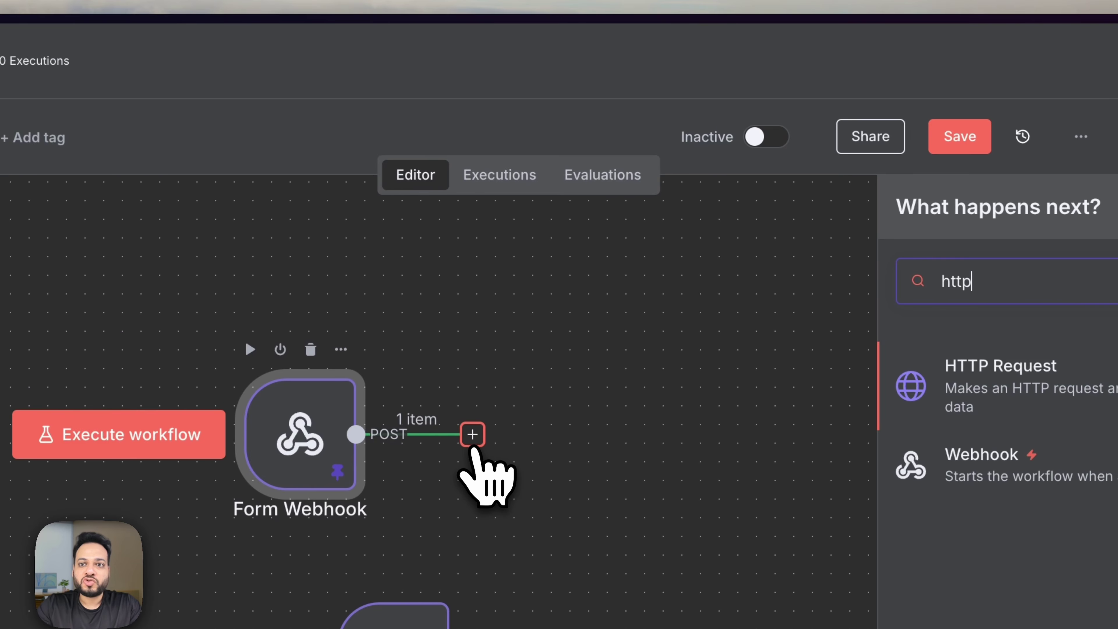
{"action": "left_click", "coordinate": [913, 386]}
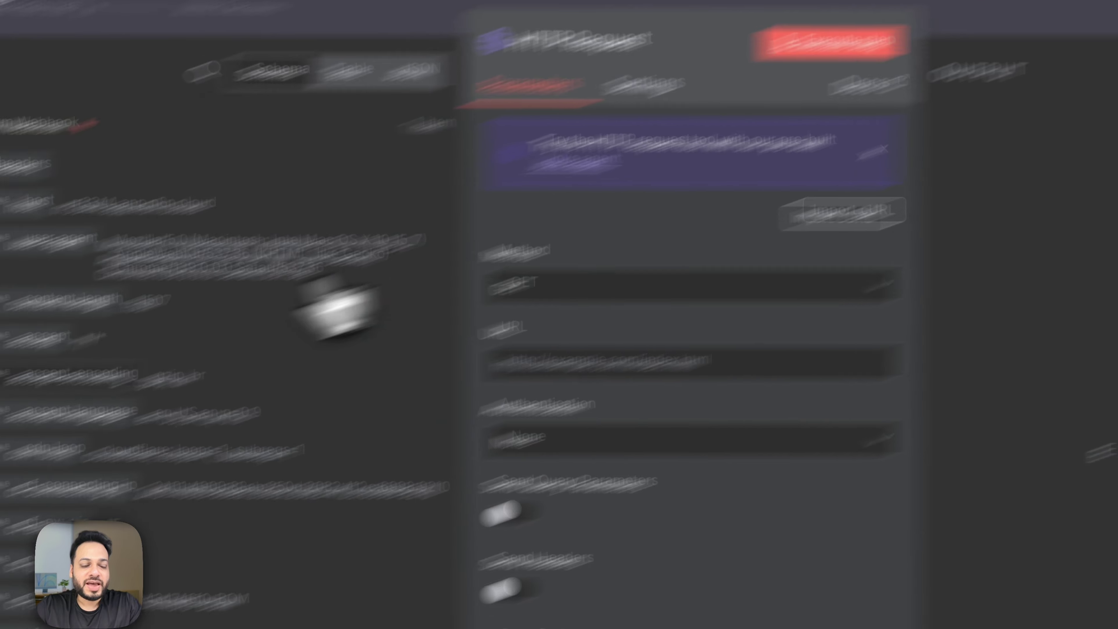
Show Vapi's Create Call API reference with a maximized browser window and review its example request.
{"action": "left_click", "coordinate": [741, 577]}
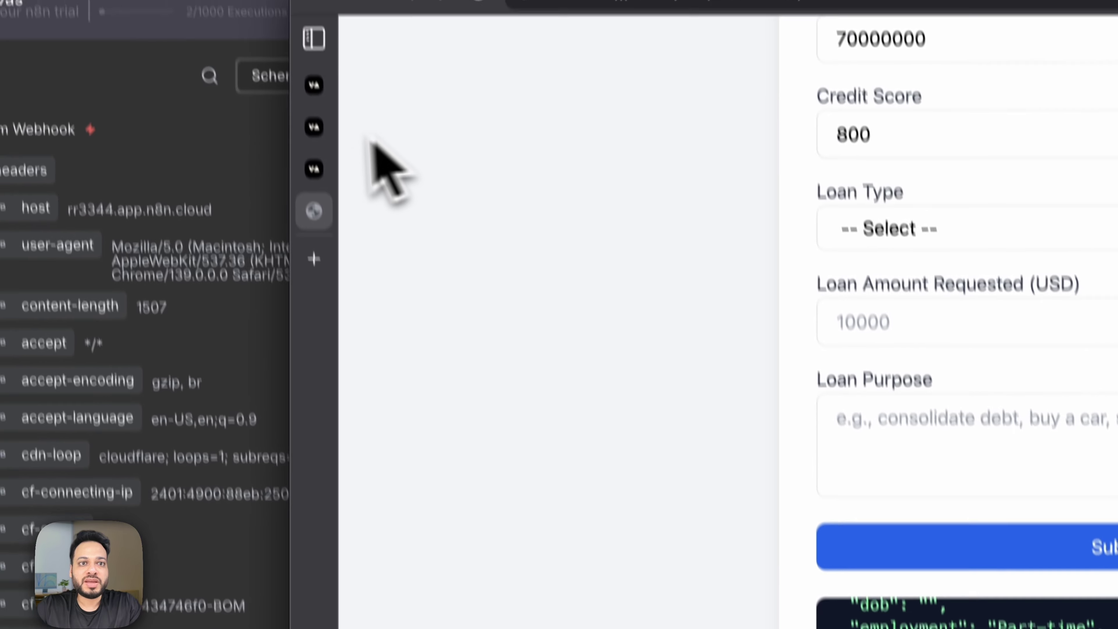
{"action": "left_click", "coordinate": [314, 127]}
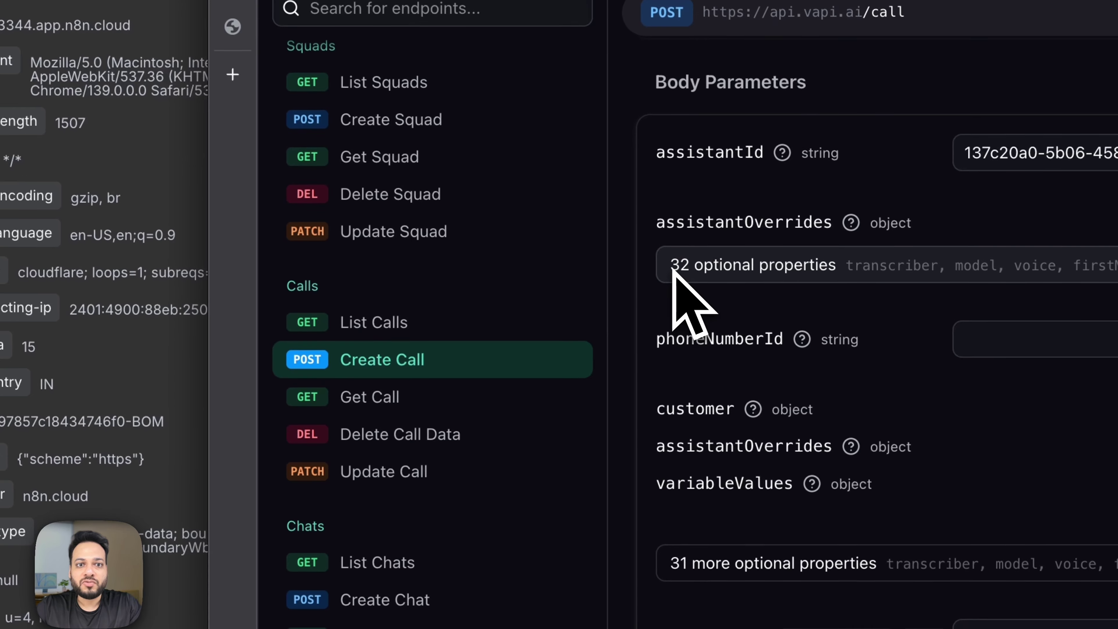
{"action": "scroll", "coordinate": [506, 387], "scroll_direction": "up", "scroll_amount": 3}
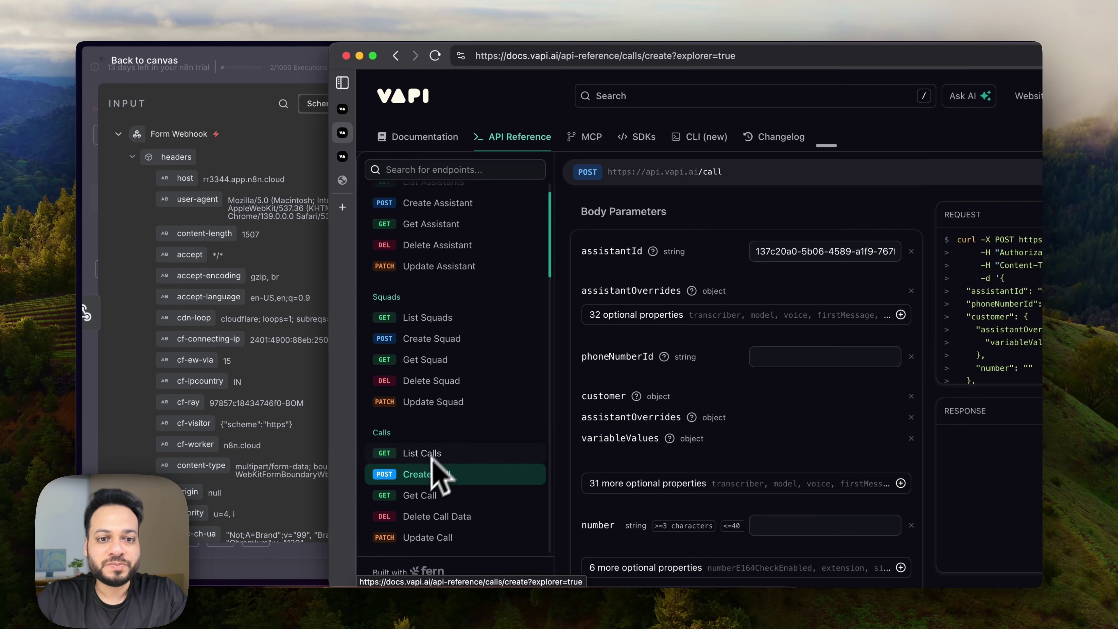
{"action": "key", "text": "alt+space"}
{"action": "type", "text": "max"}
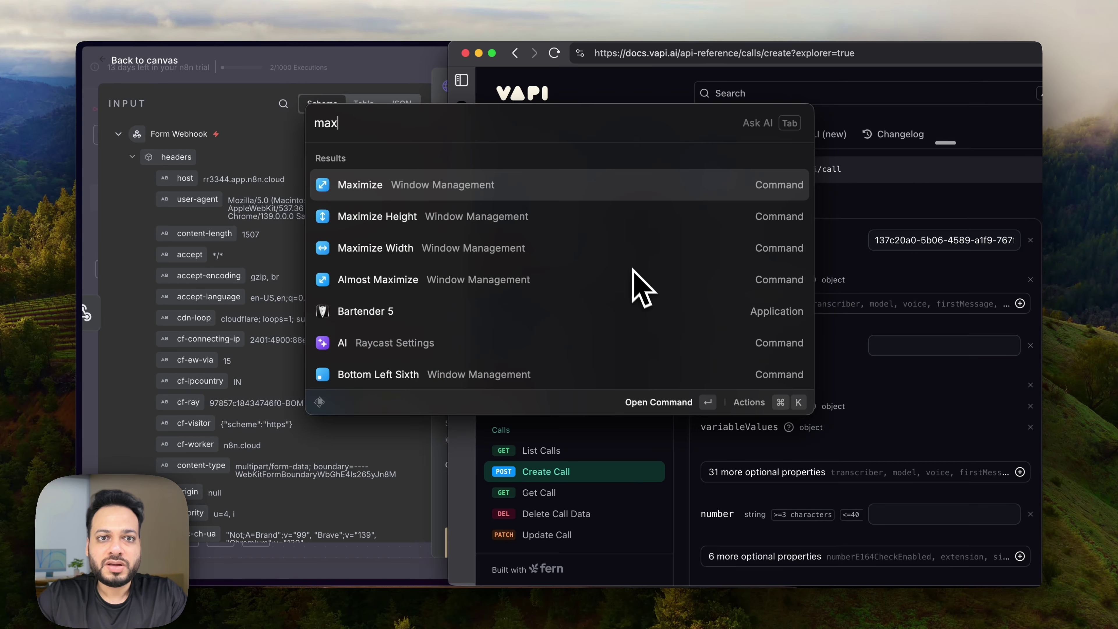
{"action": "key", "text": "Return"}
{"action": "scroll", "coordinate": [856, 328], "scroll_direction": "down", "scroll_amount": 1}
{"action": "scroll", "coordinate": [850, 308], "scroll_direction": "up", "scroll_amount": 1}
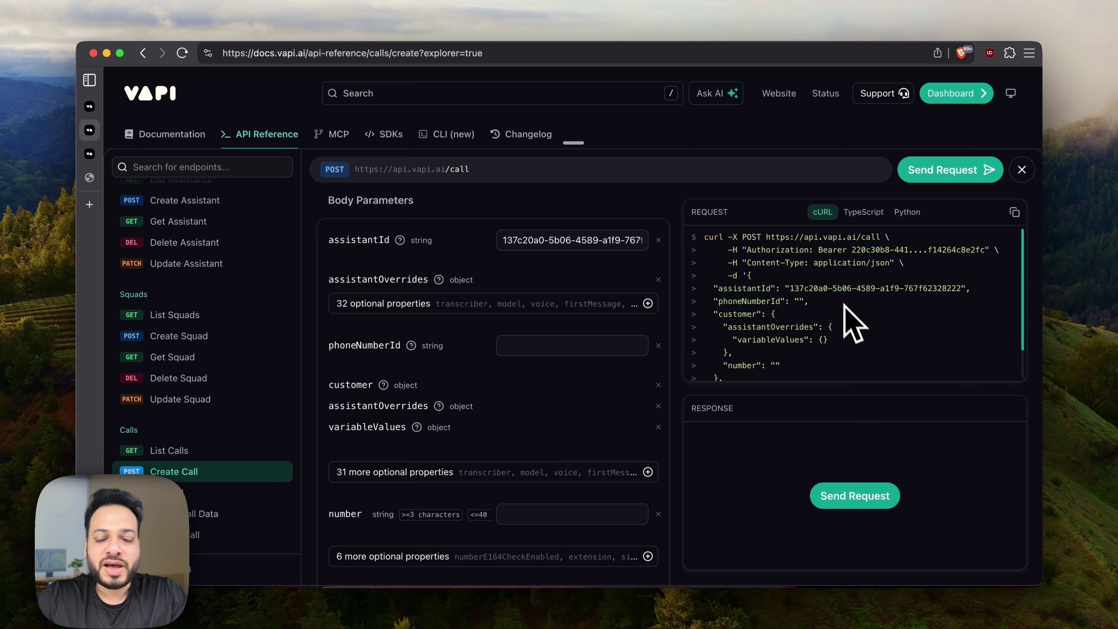
{"action": "scroll", "coordinate": [832, 305], "scroll_direction": "down", "scroll_amount": 1}
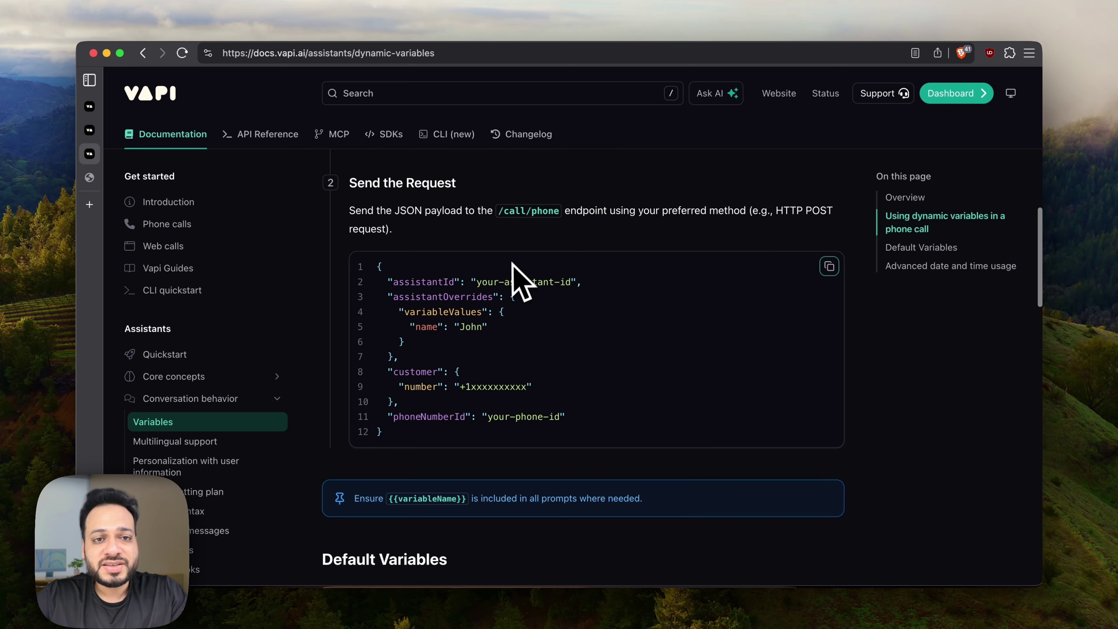
Scroll through the HTTP Request node's parameters and its Vapi call JSON body.
{"action": "scroll", "coordinate": [519, 268], "scroll_direction": "up", "scroll_amount": 1}
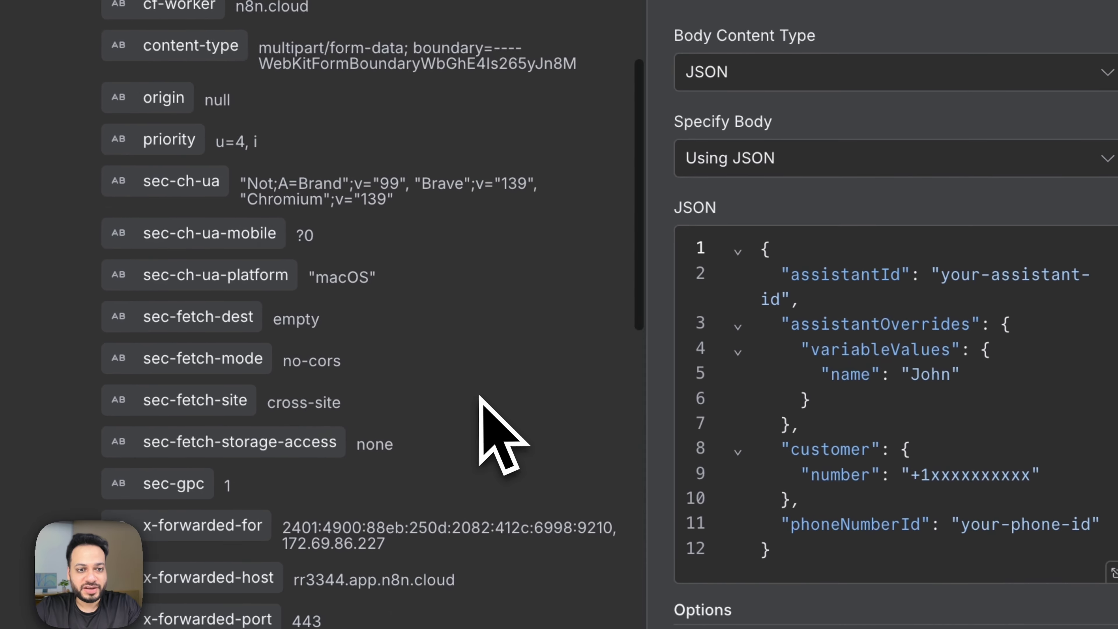
{"action": "scroll", "coordinate": [482, 409], "scroll_direction": "down", "scroll_amount": 15}
{"action": "scroll", "coordinate": [479, 396], "scroll_direction": "down", "scroll_amount": 2}
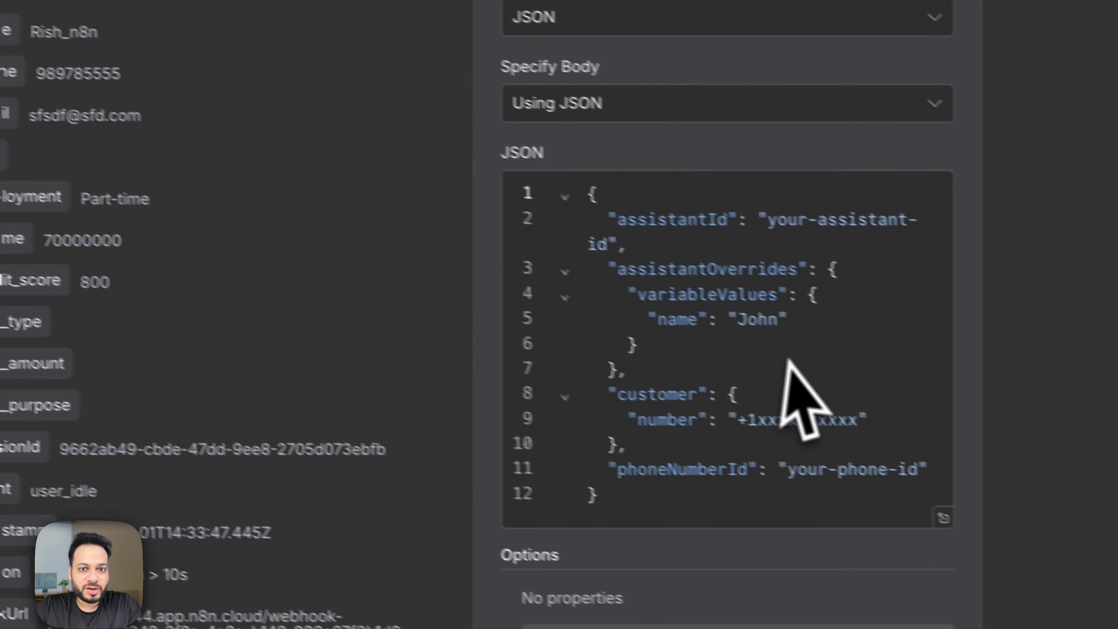
Map the form's name into the JSON body and add income and credit_score expressions.
{"action": "left_click", "coordinate": [753, 334]}
{"action": "key", "text": "BackSpace"}
{"action": "key", "text": "BackSpace"}
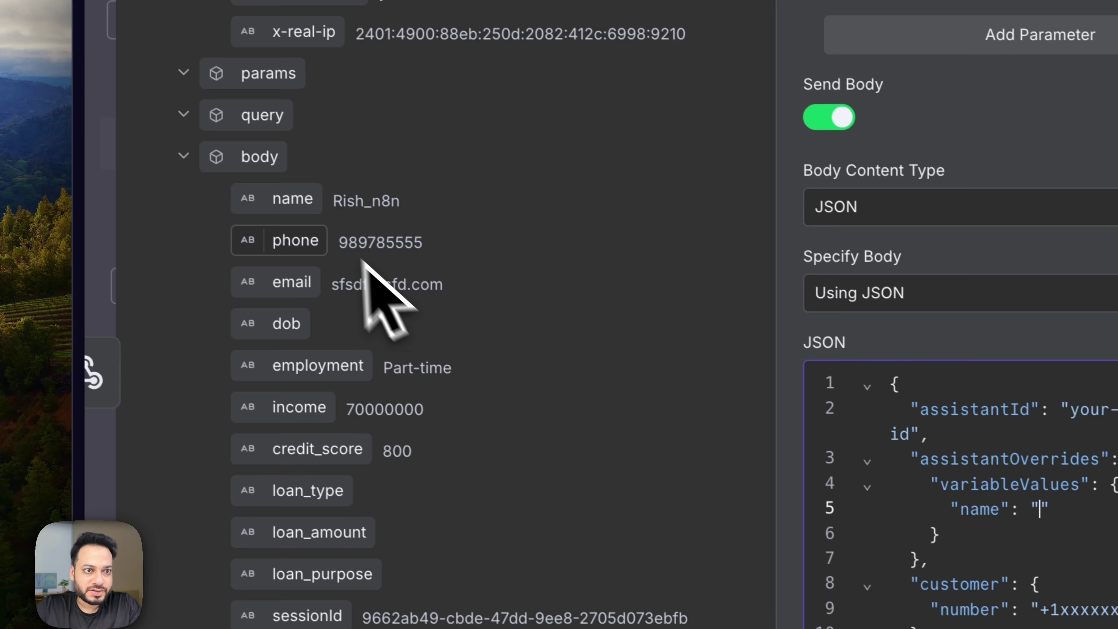
{"action": "left_click_drag", "start_coordinate": [0, 45], "coordinate": [711, 331]}
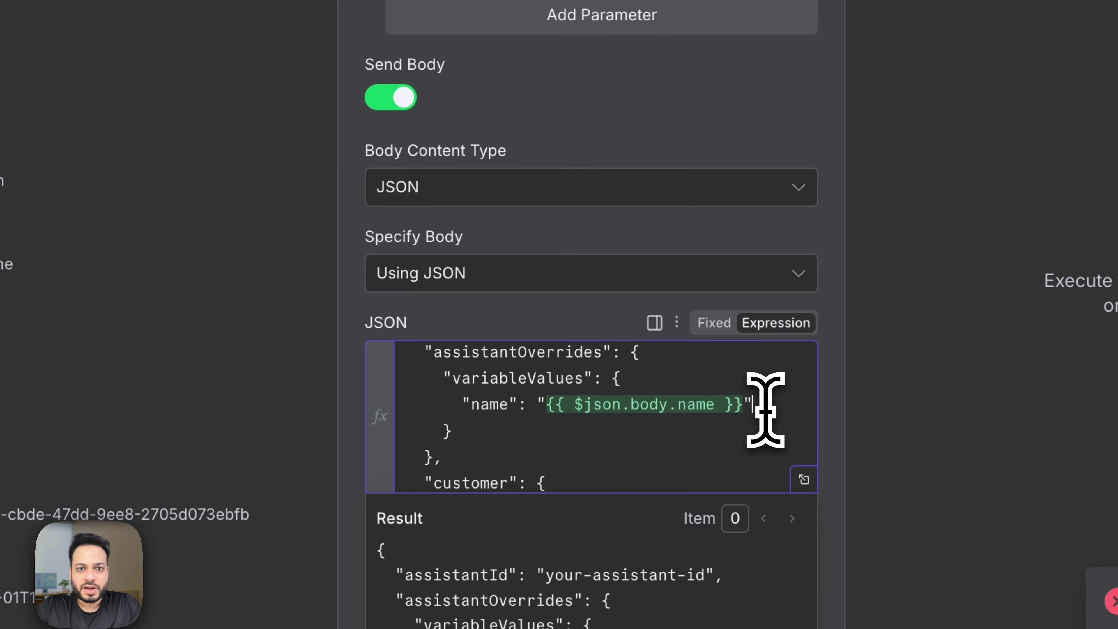
{"action": "left_click", "coordinate": [766, 410]}
{"action": "type", "text": ","}
{"action": "key", "text": "Return"}
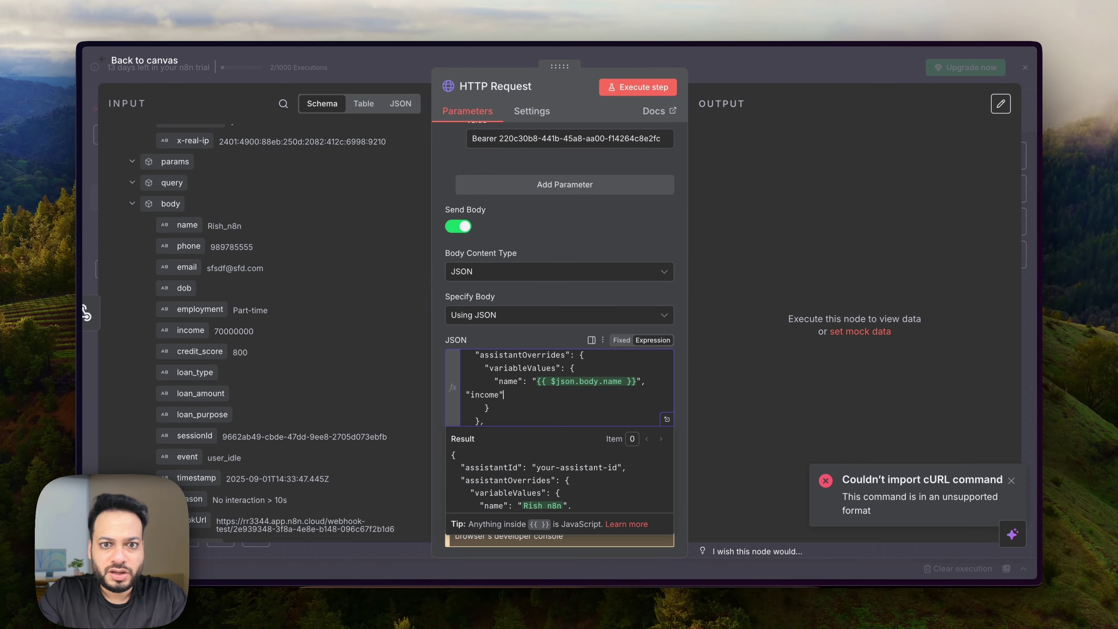
{"action": "type", "text": ": \"{{ $json.body.income"}
{"action": "type", "text": "}}\","}
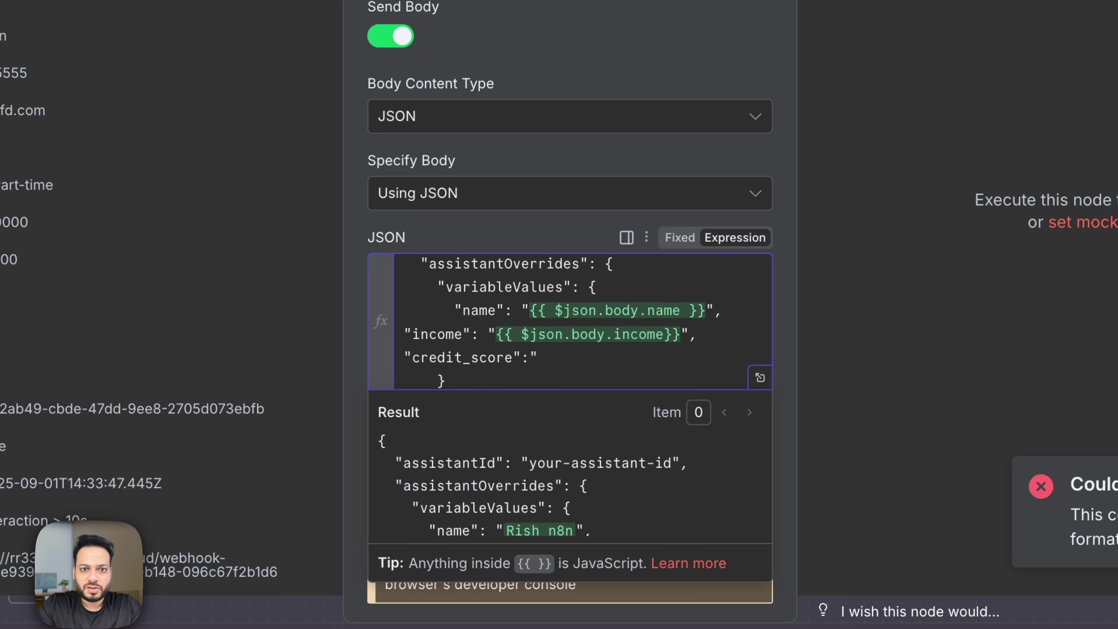
{"action": "type", "text": "$json.body.credit_score }}\","}
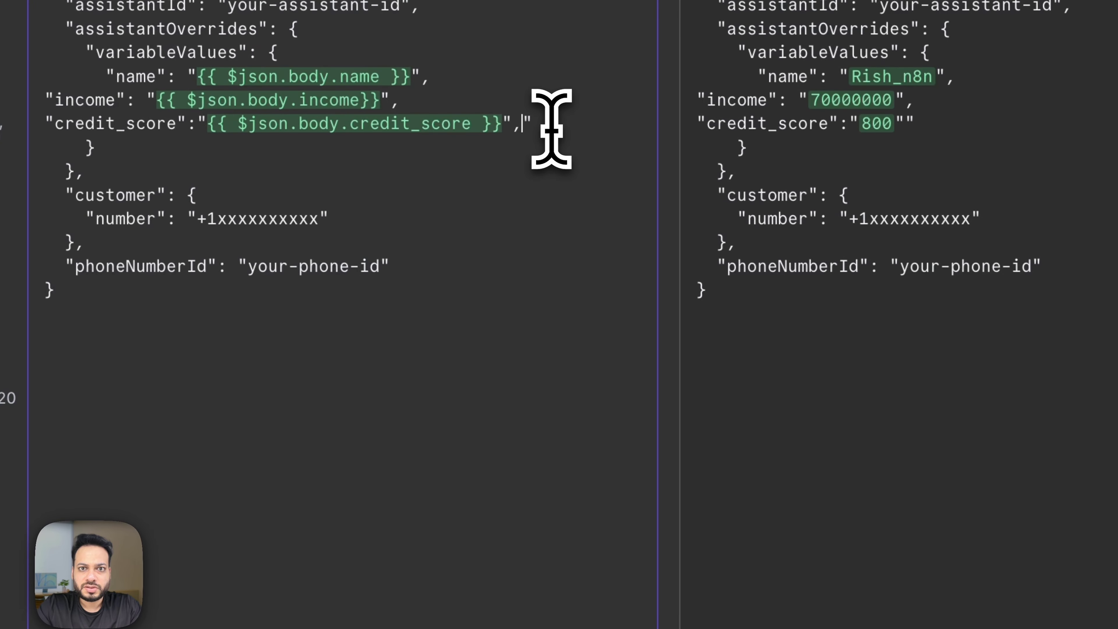
{"action": "key", "text": "Right"}
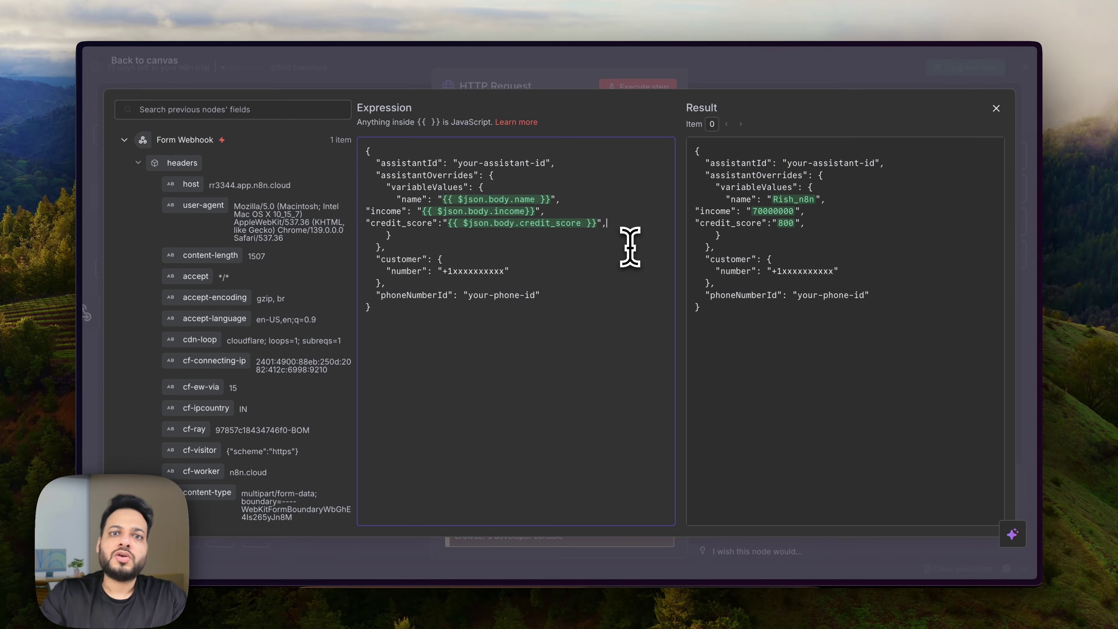
Indent the income and credit_score lines, then close the expression editor and node.
{"action": "scroll", "coordinate": [220, 344], "scroll_direction": "down", "scroll_amount": 15}
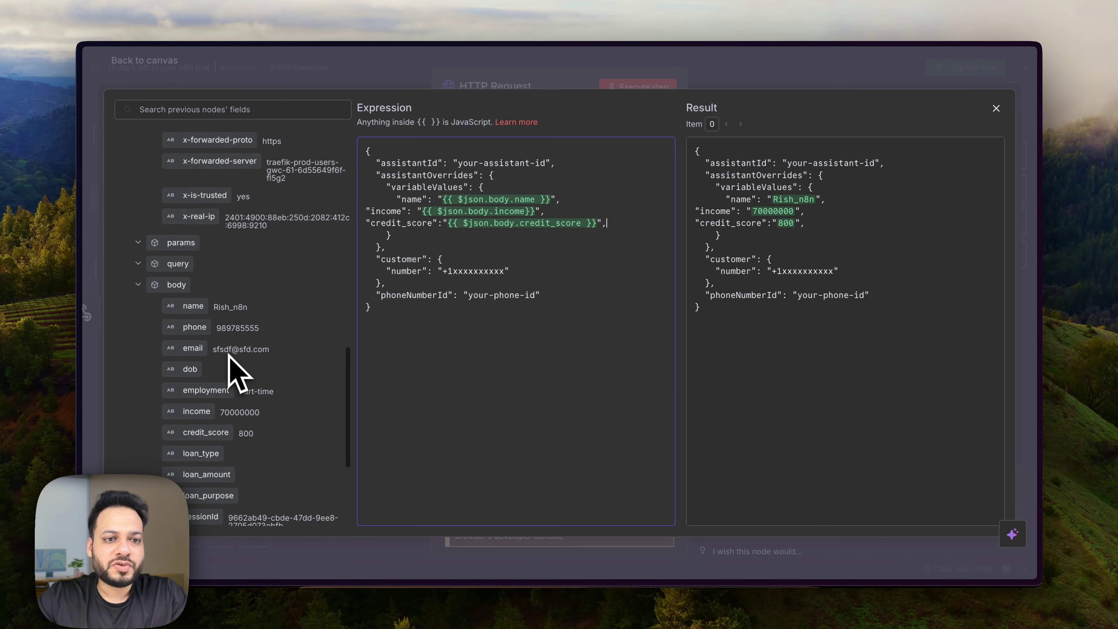
{"action": "left_click", "coordinate": [366, 211]}
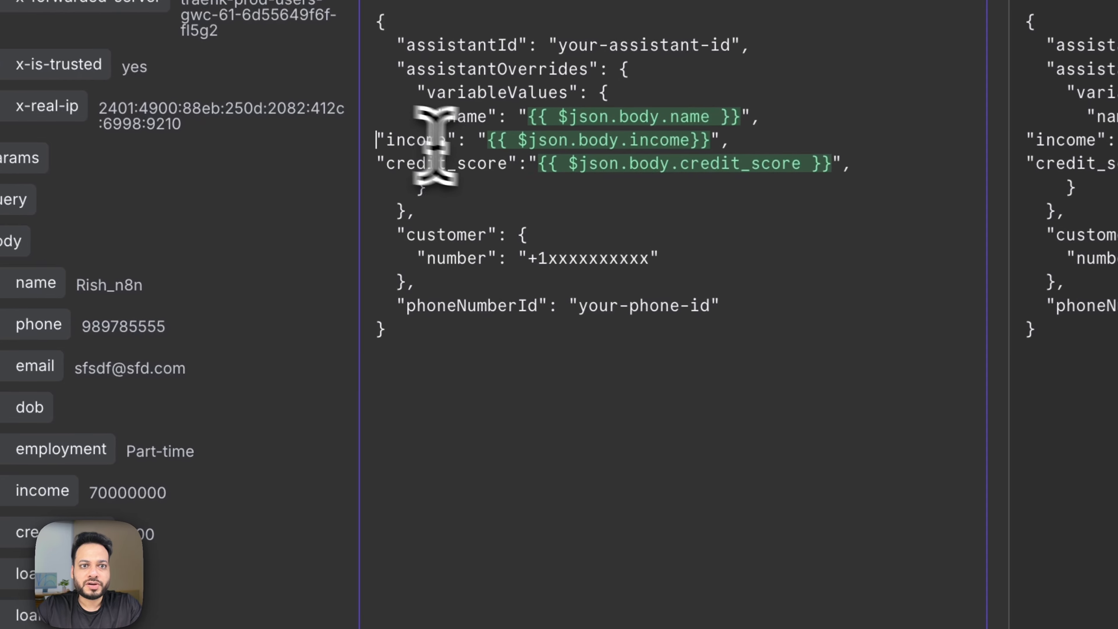
{"action": "key", "text": "Tab"}
{"action": "key", "text": "Tab"}
{"action": "key", "text": "Tab"}
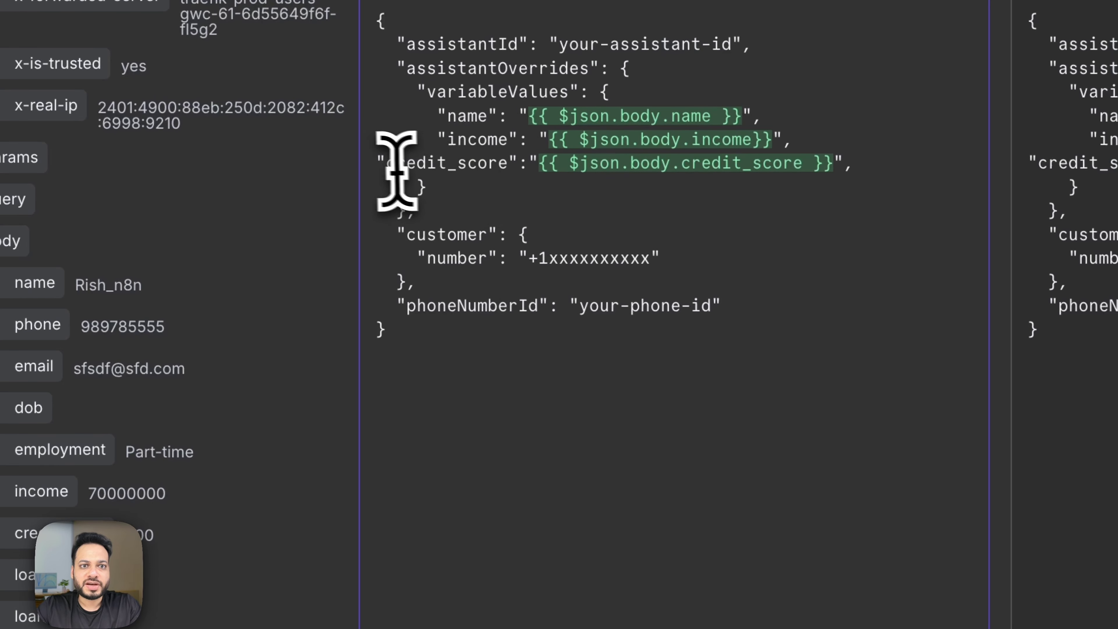
{"action": "left_click", "coordinate": [379, 163]}
{"action": "key", "text": "Tab"}
{"action": "key", "text": "Tab"}
{"action": "key", "text": "Tab"}
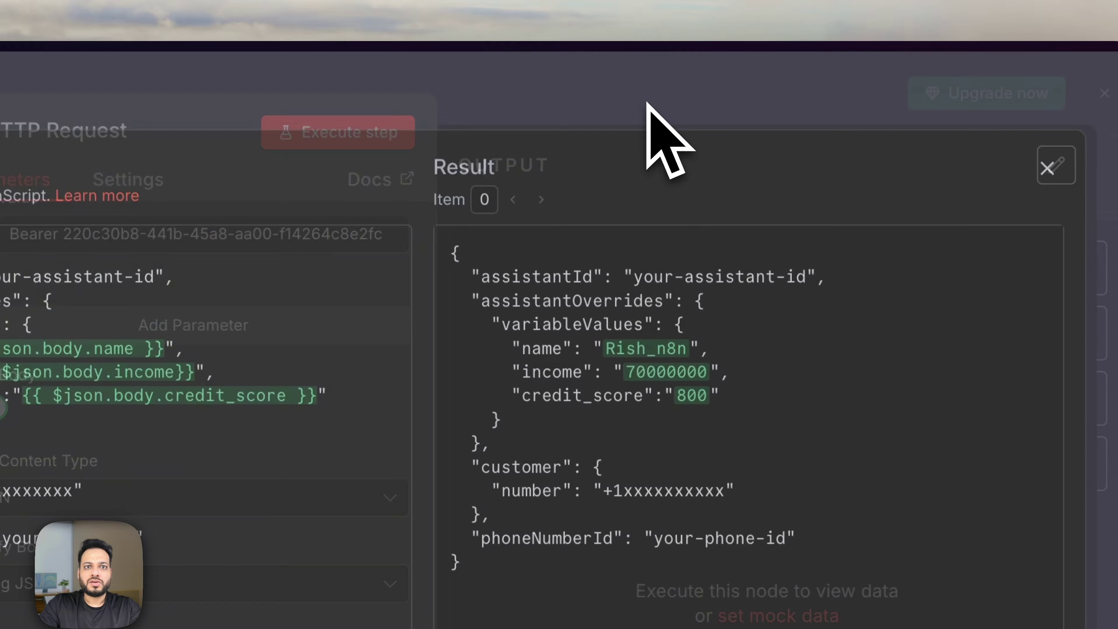
{"action": "key", "text": "Escape"}
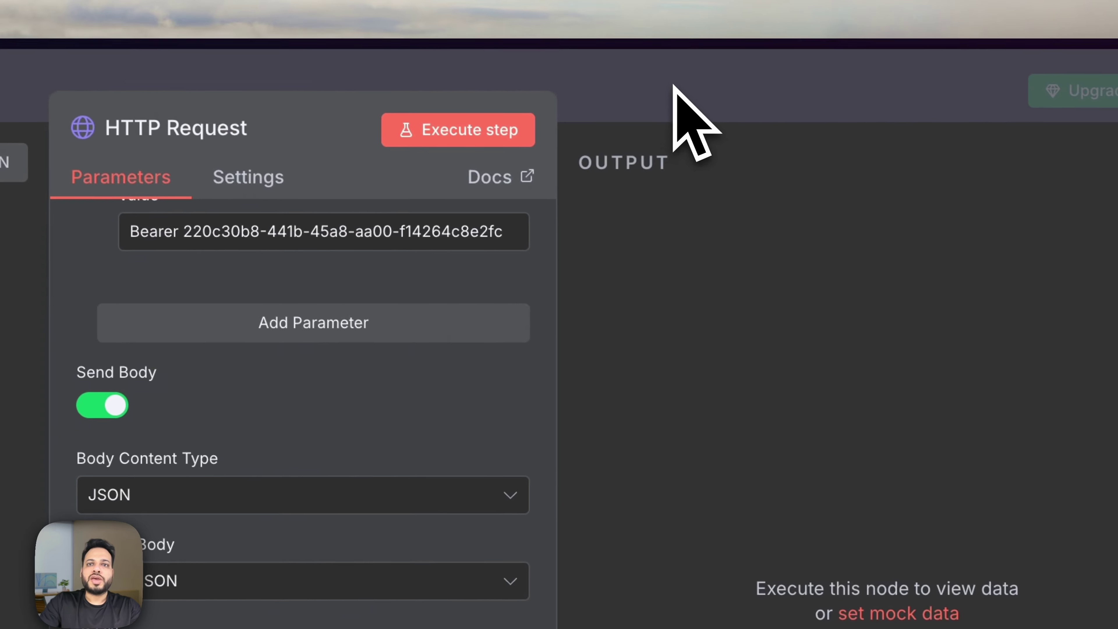
{"action": "key", "text": "Escape"}
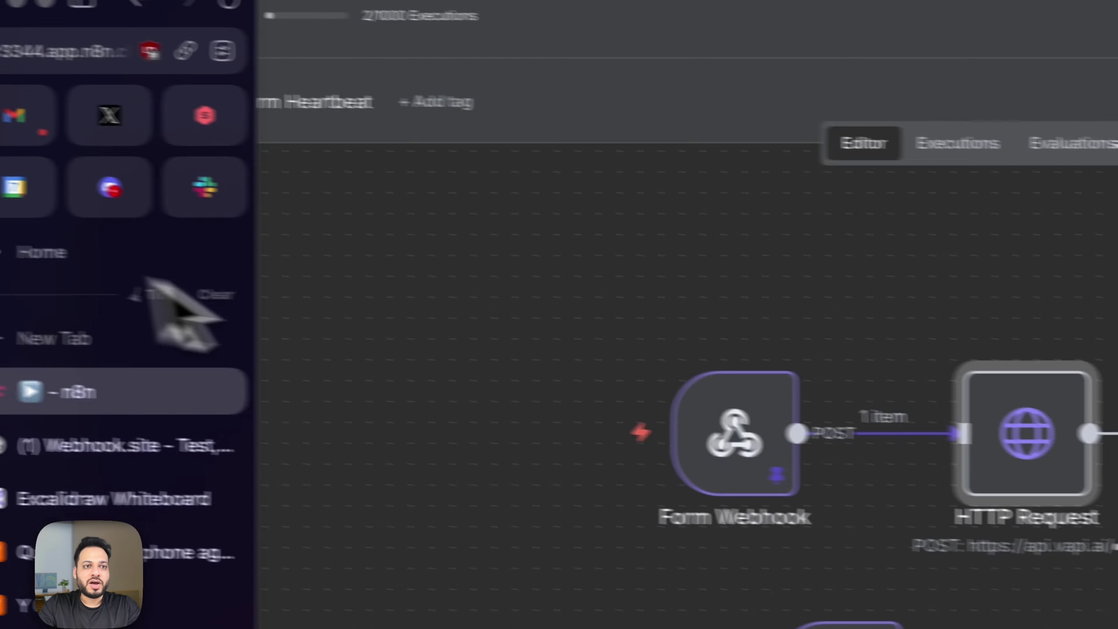
Switch to the Vapi dashboard in Brave.
{"action": "left_click", "coordinate": [494, 606]}
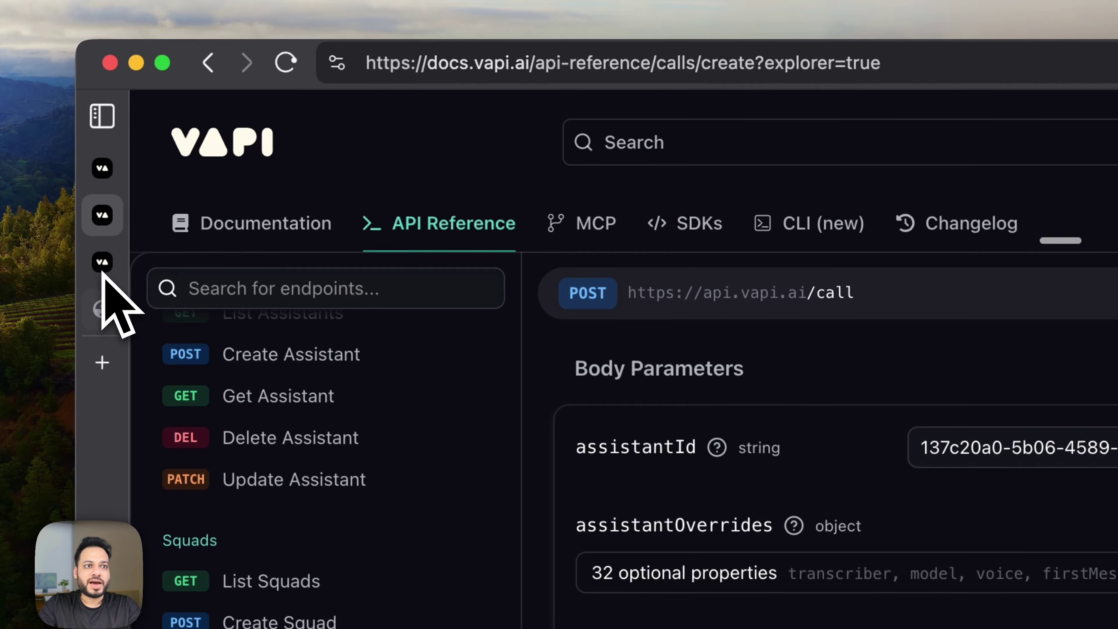
{"action": "left_click", "coordinate": [104, 267]}
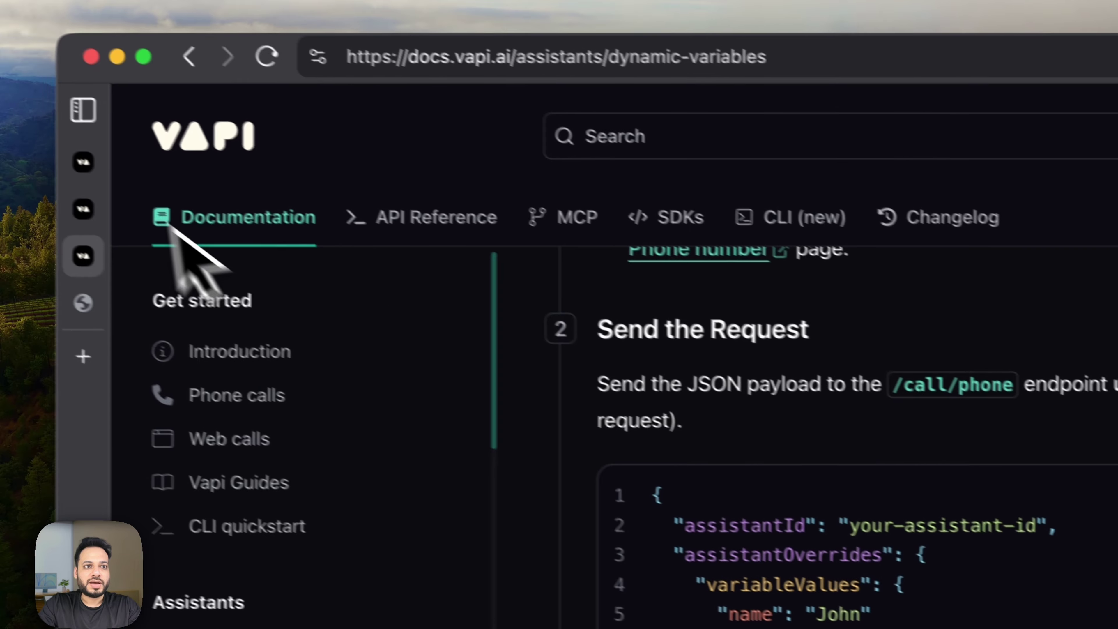
{"action": "left_click", "coordinate": [114, 178]}
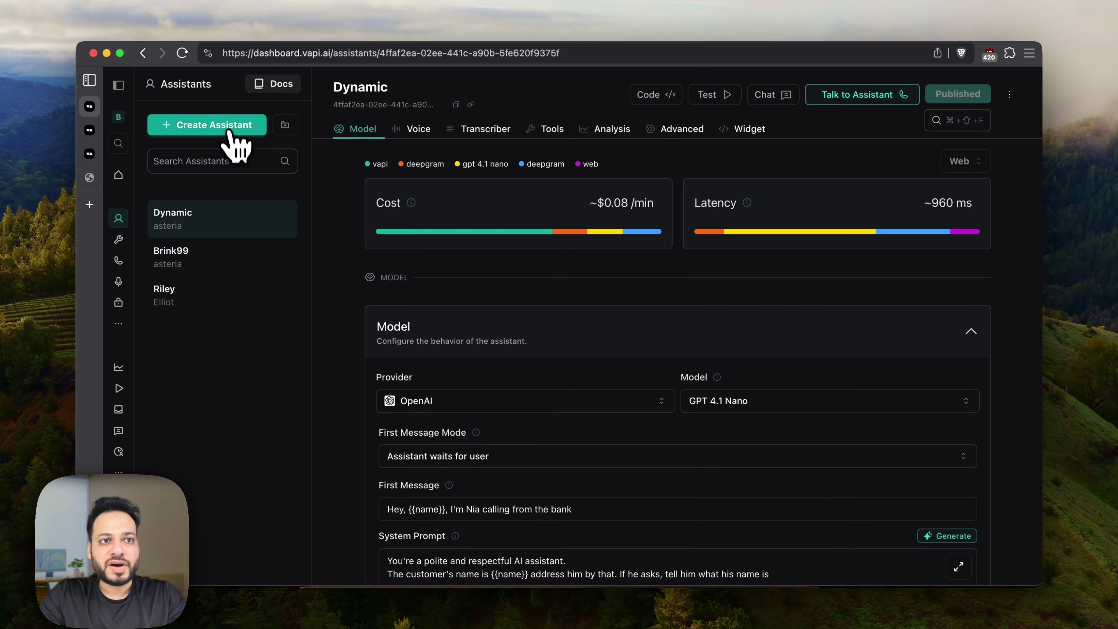
Append 'of America. This is regarding your loan application' to the Dynamic assistant's first message.
{"action": "left_click", "coordinate": [230, 133]}
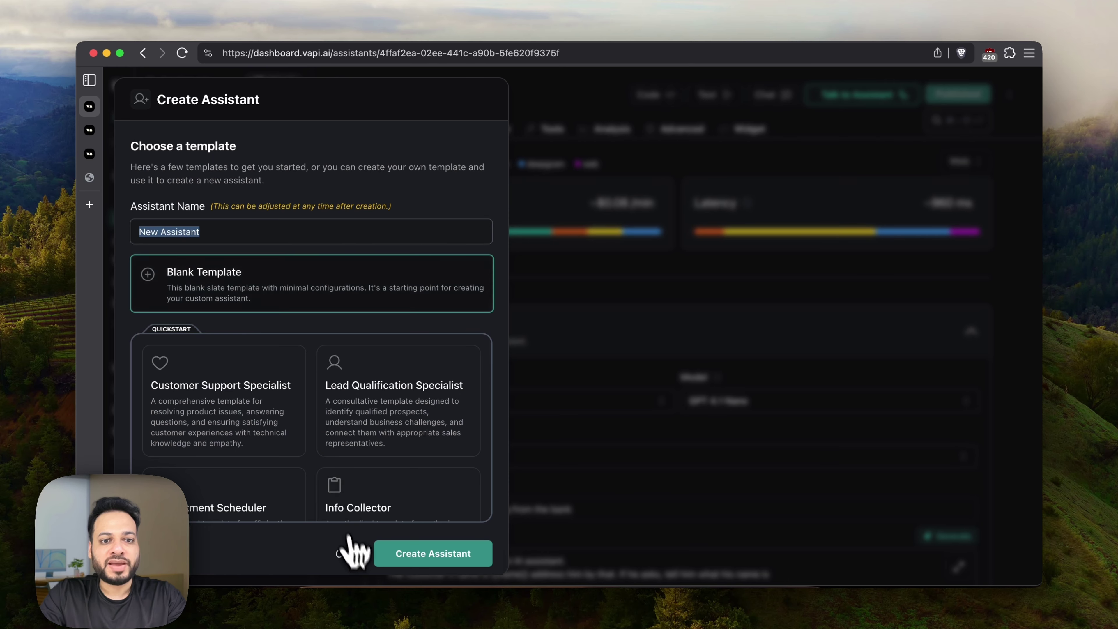
{"action": "left_click", "coordinate": [350, 539]}
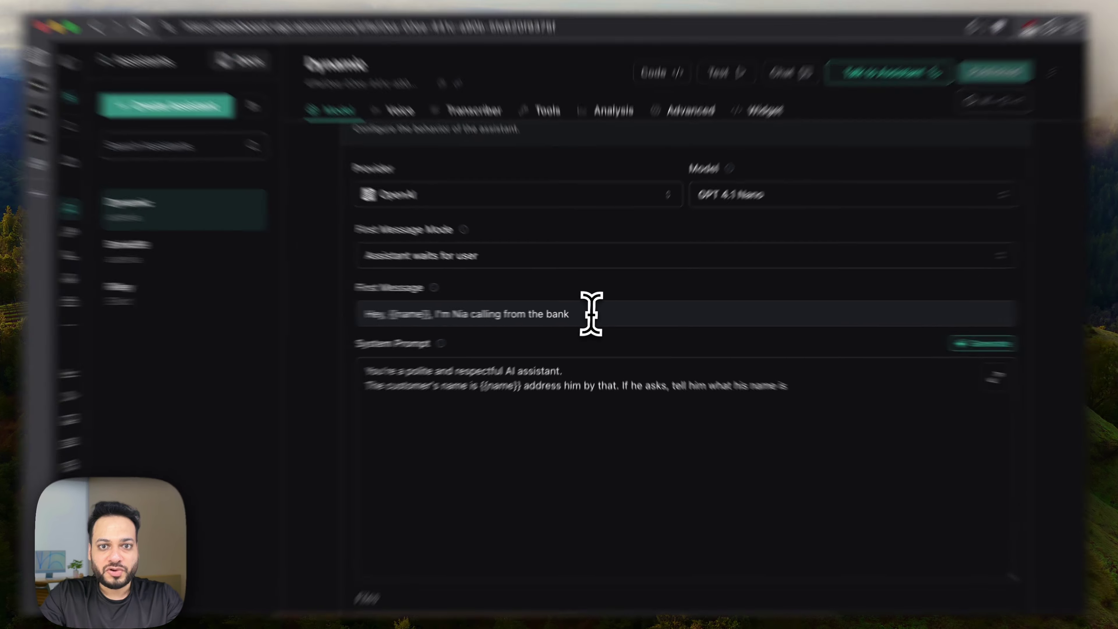
{"action": "left_click", "coordinate": [594, 313]}
{"action": "type", "text": "of Ame"}
{"action": "type", "text": "rica. This is"}
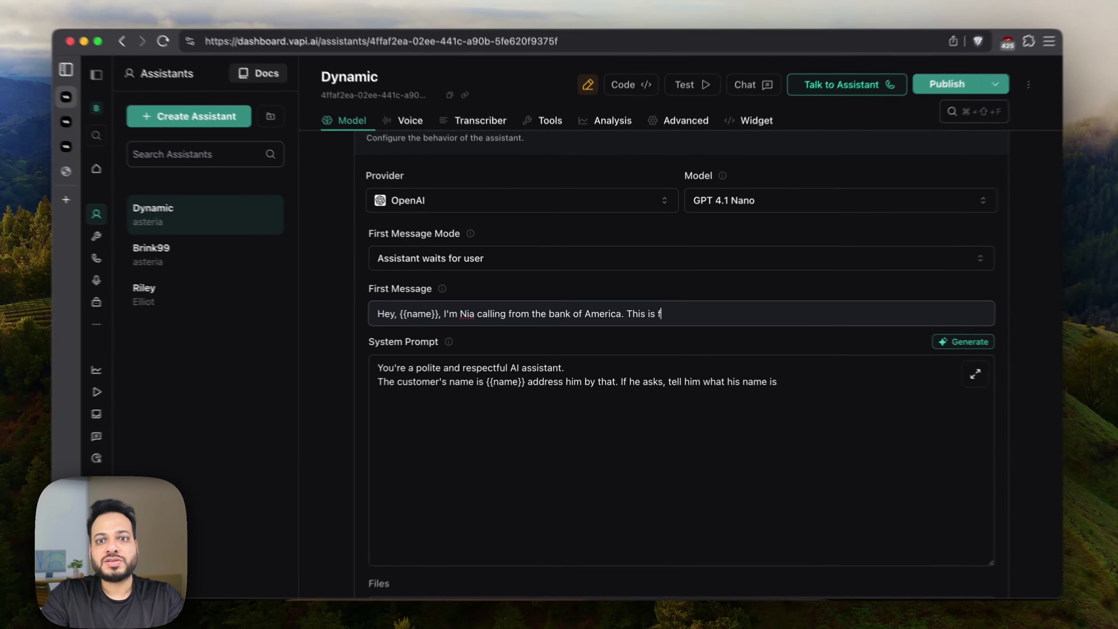
{"action": "type", "text": " regarding your loan application"}
Begin a new system prompt line with 'The customer's in'.
{"action": "left_click", "coordinate": [770, 379]}
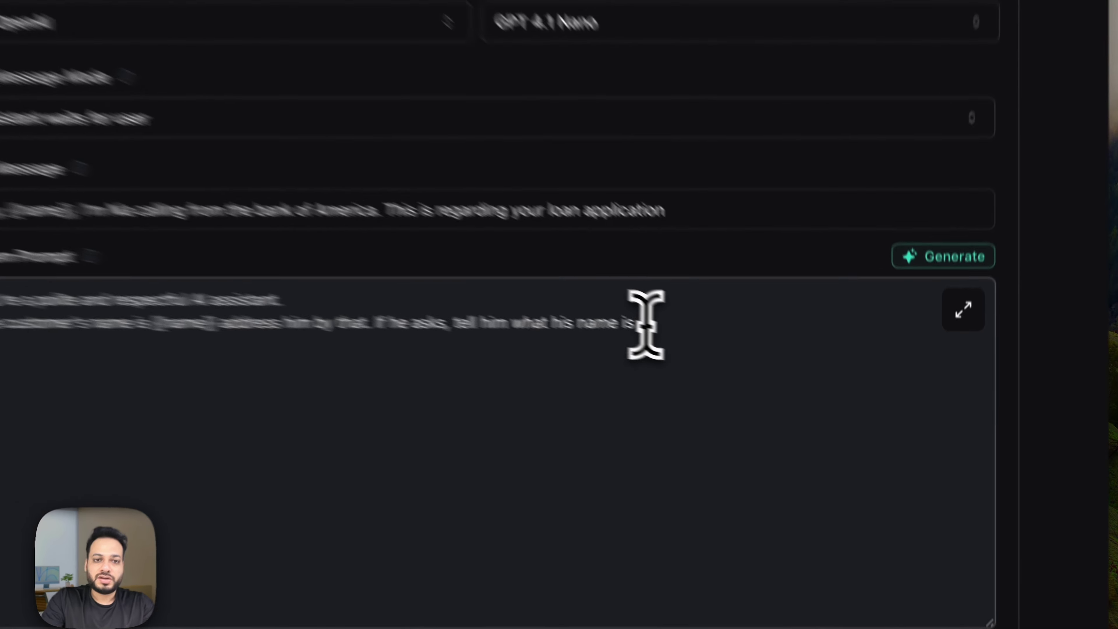
{"action": "key", "text": "Return"}
{"action": "type", "text": "The customer's in"}
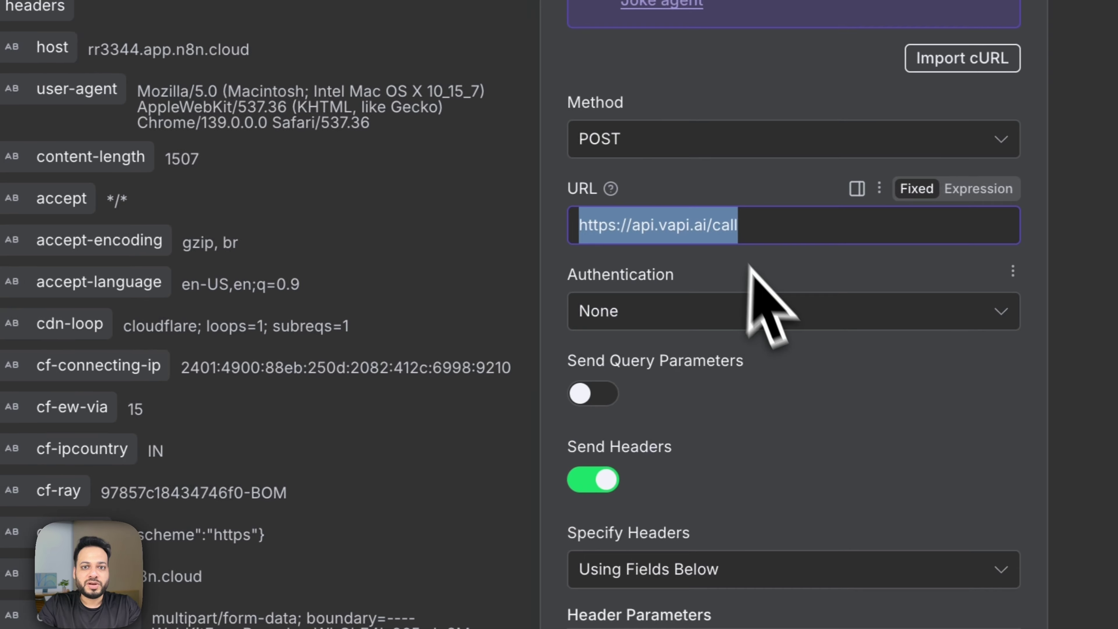
Add system prompt lines for the customer's income {{income}} and credit score, copying names from n8n.
{"action": "scroll", "coordinate": [836, 309], "scroll_direction": "down", "scroll_amount": 10}
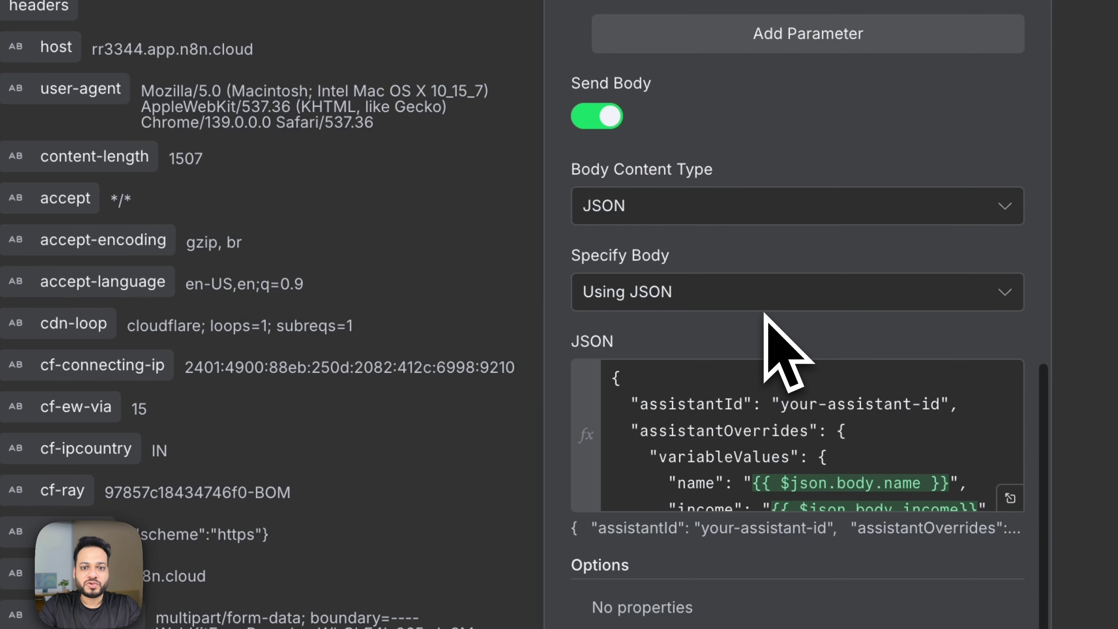
{"action": "scroll", "coordinate": [382, 434], "scroll_direction": "down", "scroll_amount": 10}
{"action": "scroll", "coordinate": [704, 387], "scroll_direction": "down", "scroll_amount": 3}
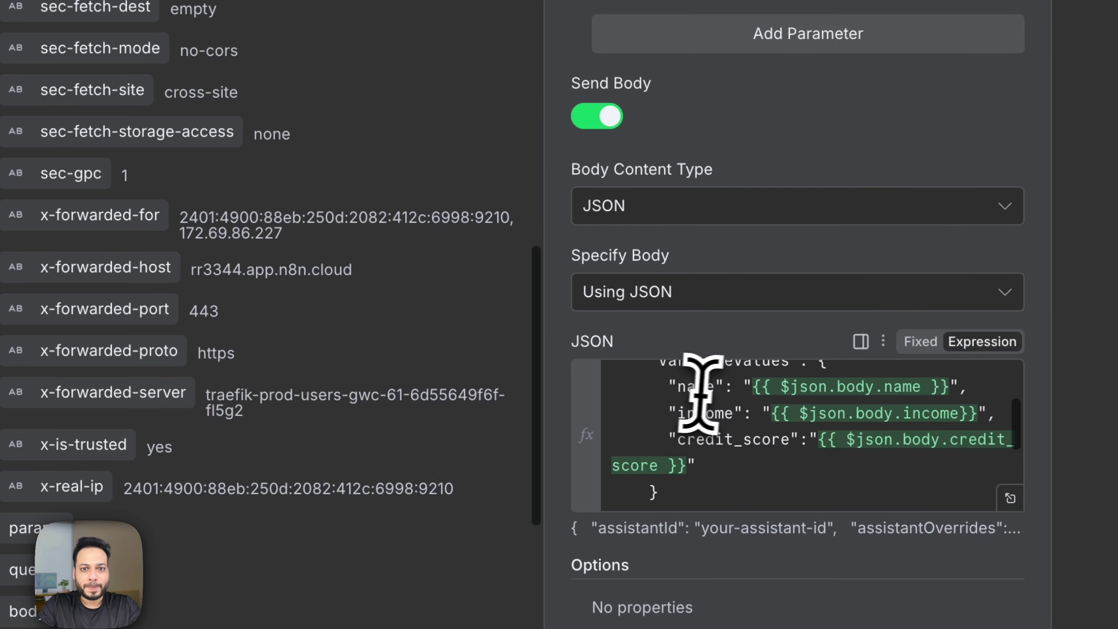
{"action": "double_click", "coordinate": [680, 397]}
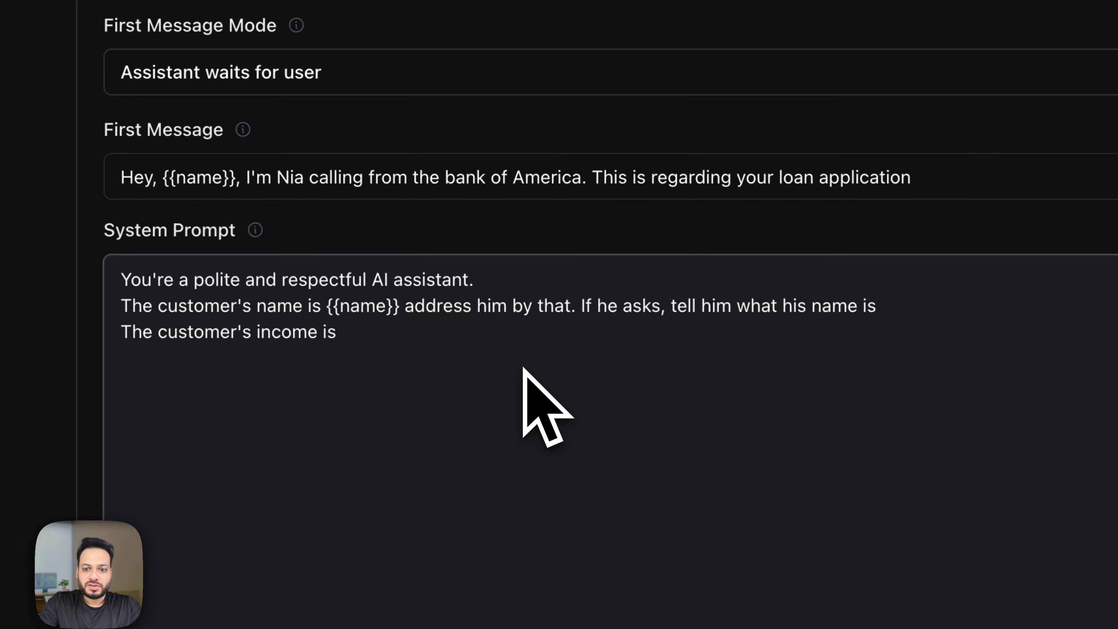
{"action": "type", "text": "{{income}}"}
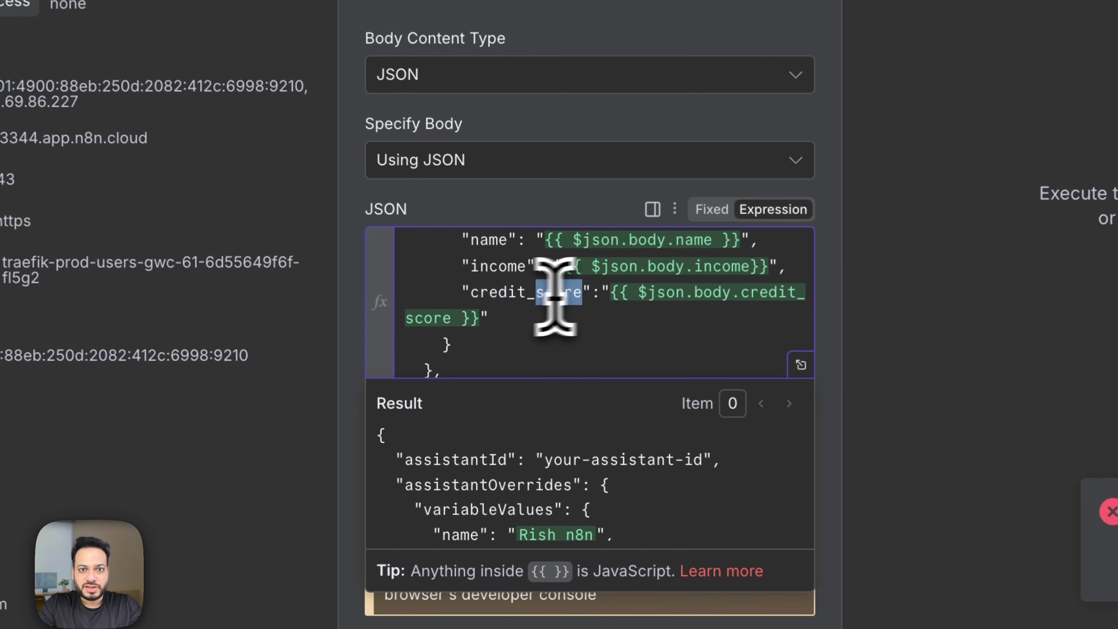
{"action": "left_click_drag", "start_coordinate": [555, 369], "coordinate": [499, 371]}
{"action": "key", "text": "Return"}
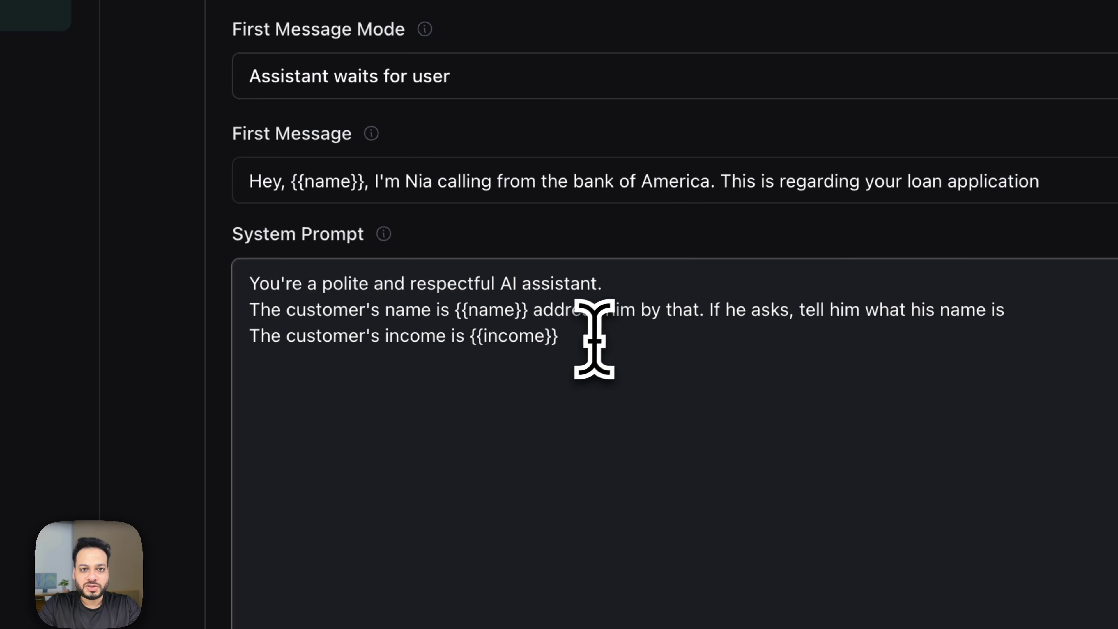
{"action": "type", "text": "The customer's credit score is {{credit_score"}
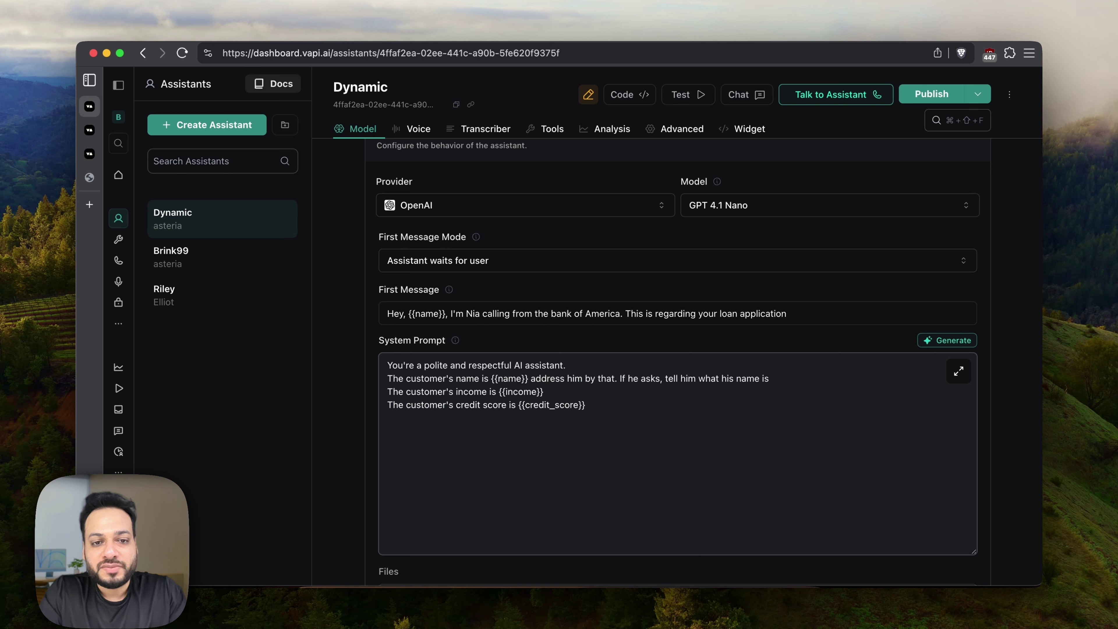
Reword both lines to begin 'Verify if the customer's…'.
{"action": "key", "text": "BackSpace"}
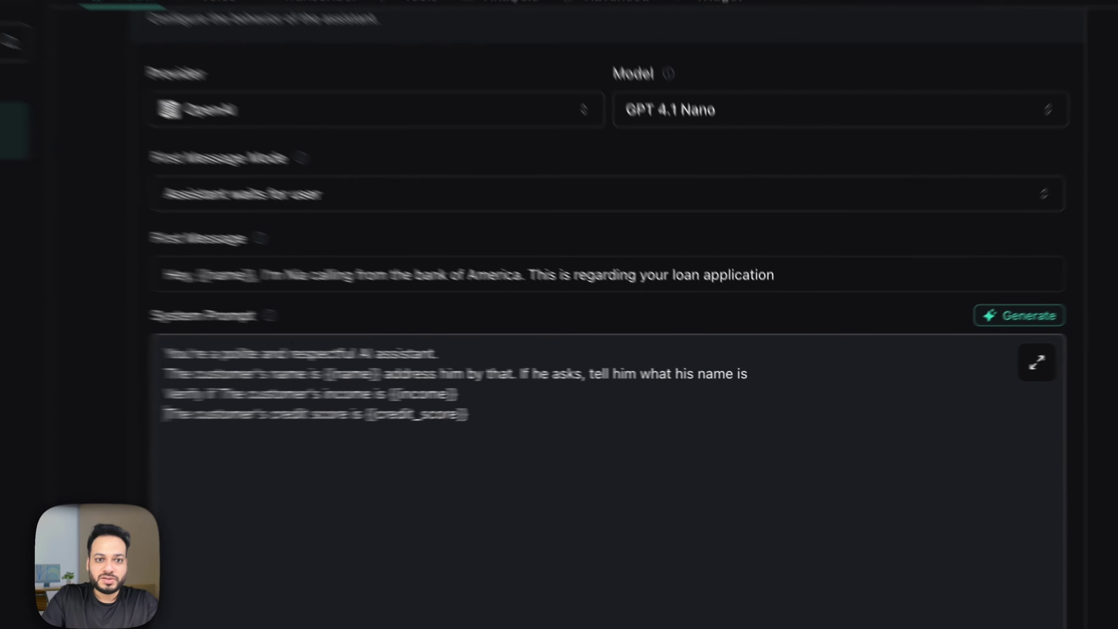
{"action": "left_click", "coordinate": [387, 405]}
{"action": "type", "text": "Verify"}
{"action": "type", "text": " if"}
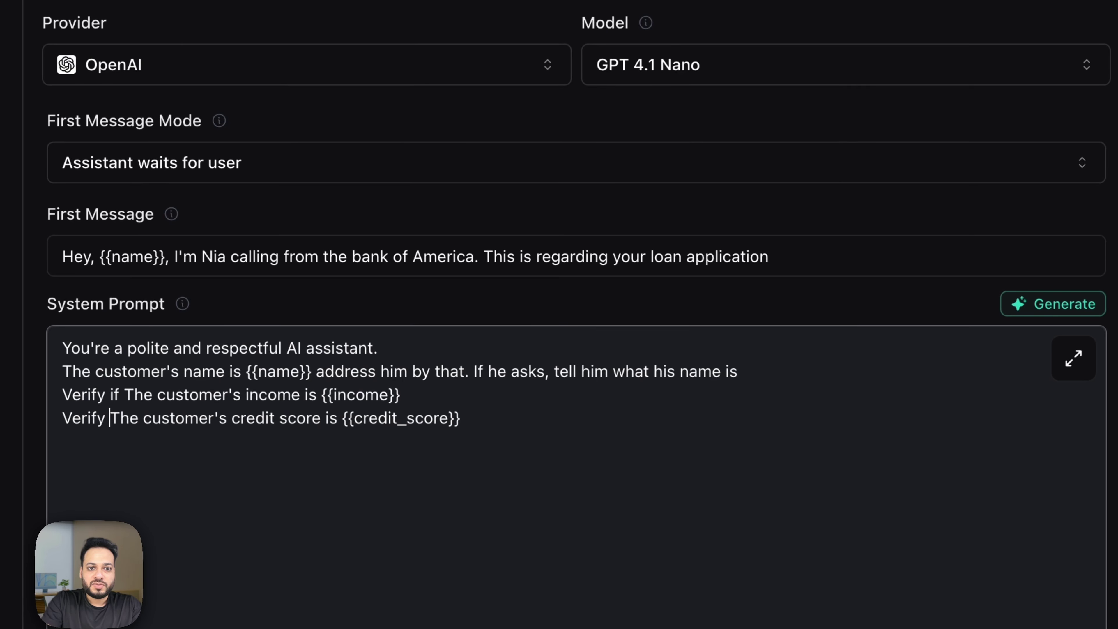
{"action": "key", "text": "Delete"}
{"action": "type", "text": "t"}
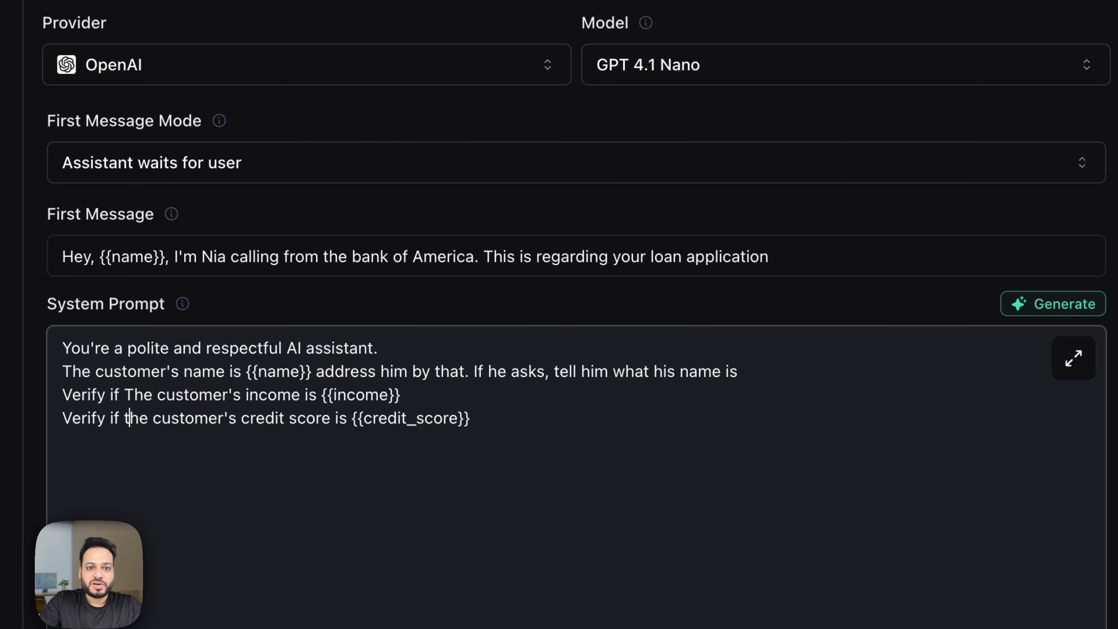
{"action": "key", "text": "BackSpace"}
{"action": "type", "text": "t"}
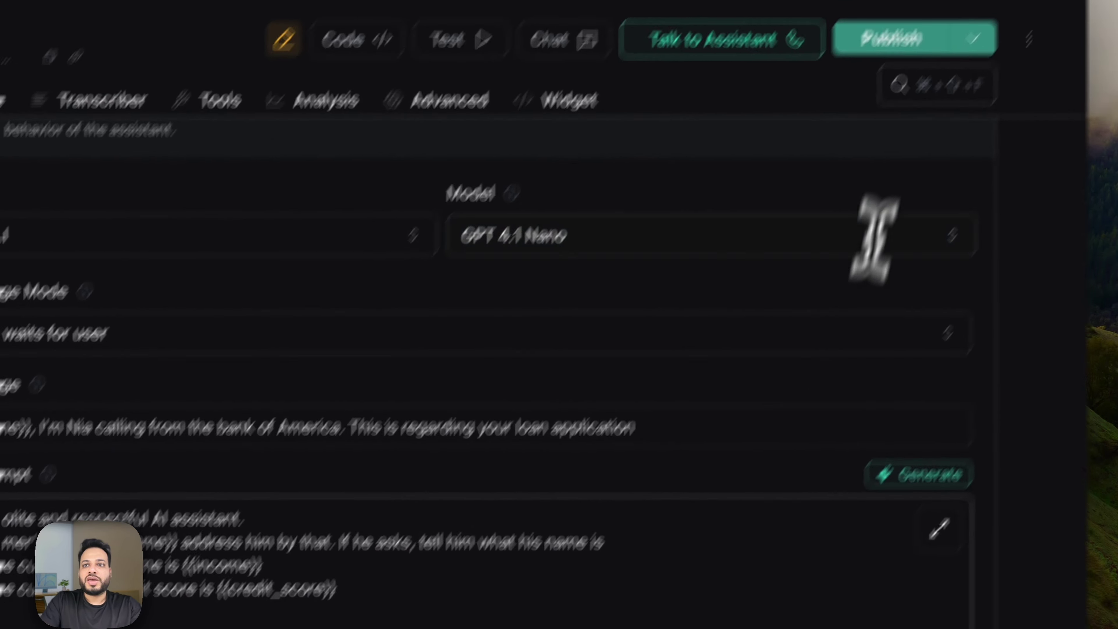
Publish the assistant and expand Advanced > Messaging to show its Server URL.
{"action": "left_click", "coordinate": [832, 148]}
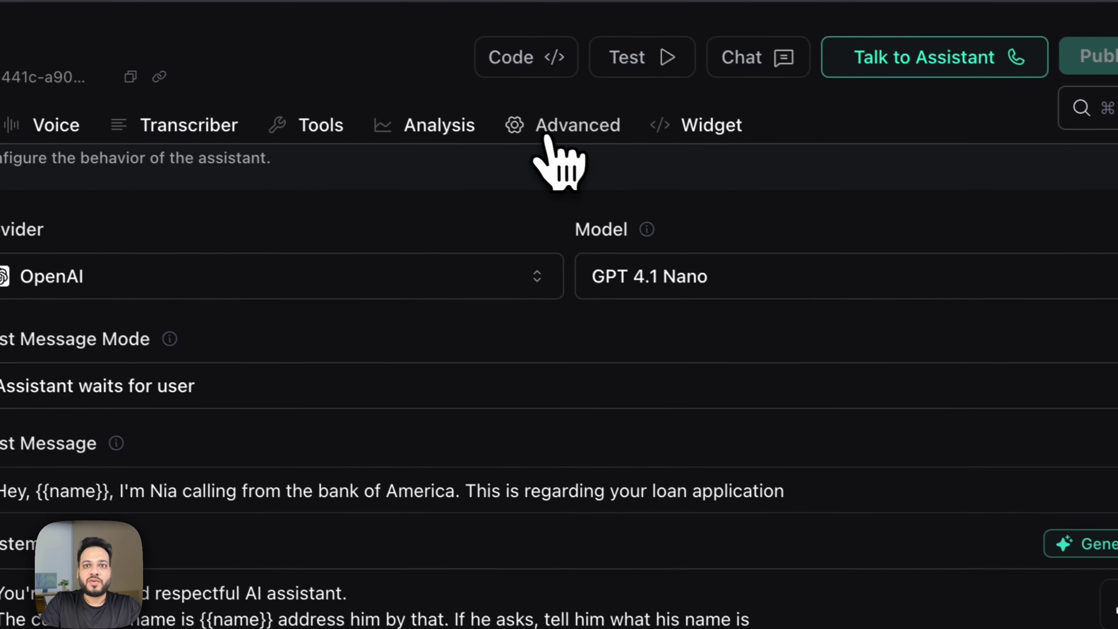
{"action": "left_click", "coordinate": [781, 215]}
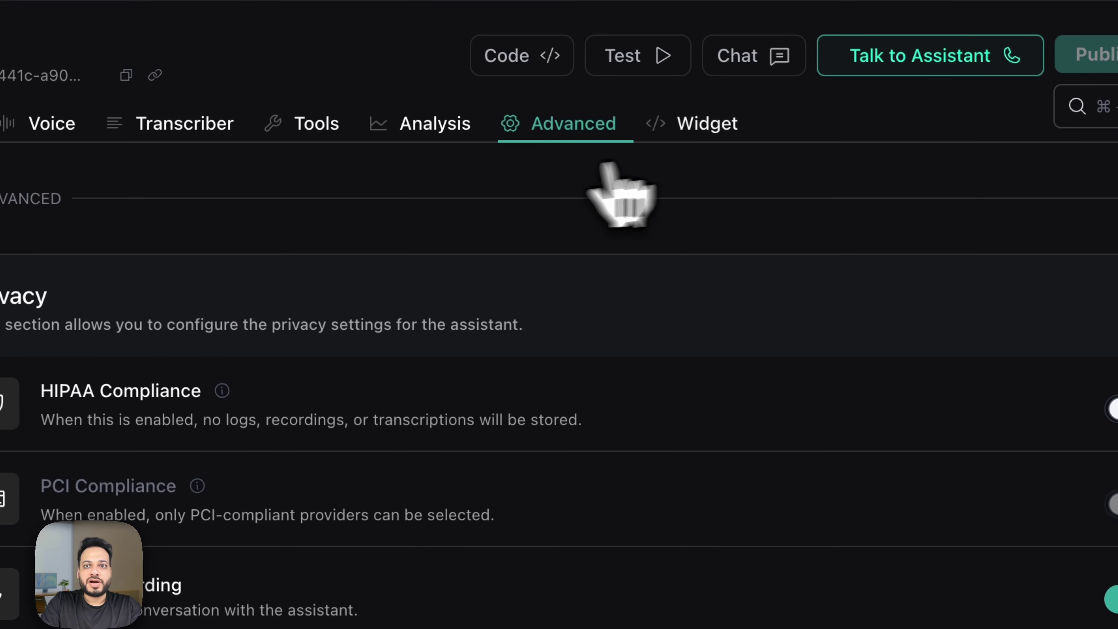
{"action": "scroll", "coordinate": [555, 287], "scroll_direction": "down", "scroll_amount": 10}
{"action": "left_click", "coordinate": [484, 343]}
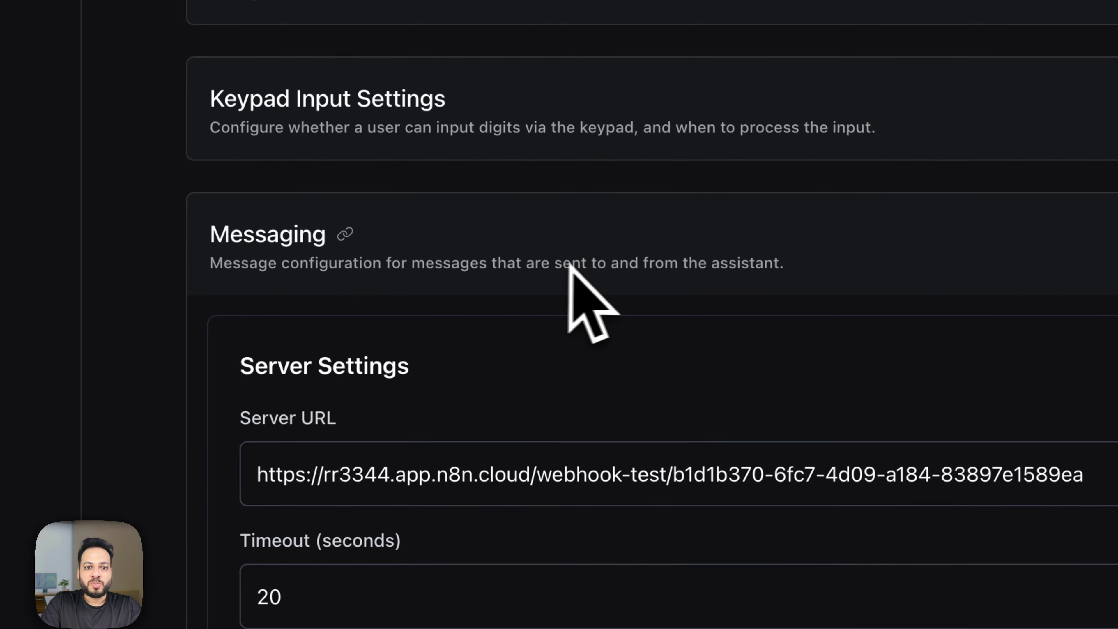
{"action": "scroll", "coordinate": [466, 370], "scroll_direction": "down", "scroll_amount": 5}
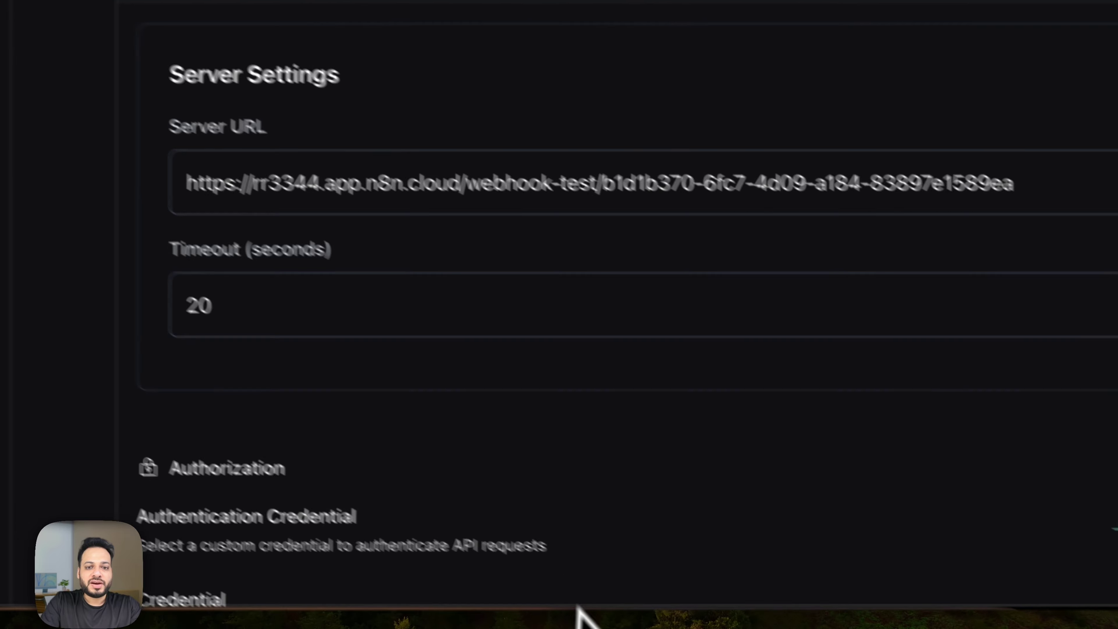
Copy the Post Call Webhook node's URL from the n8n workflow.
{"action": "left_click", "coordinate": [552, 586]}
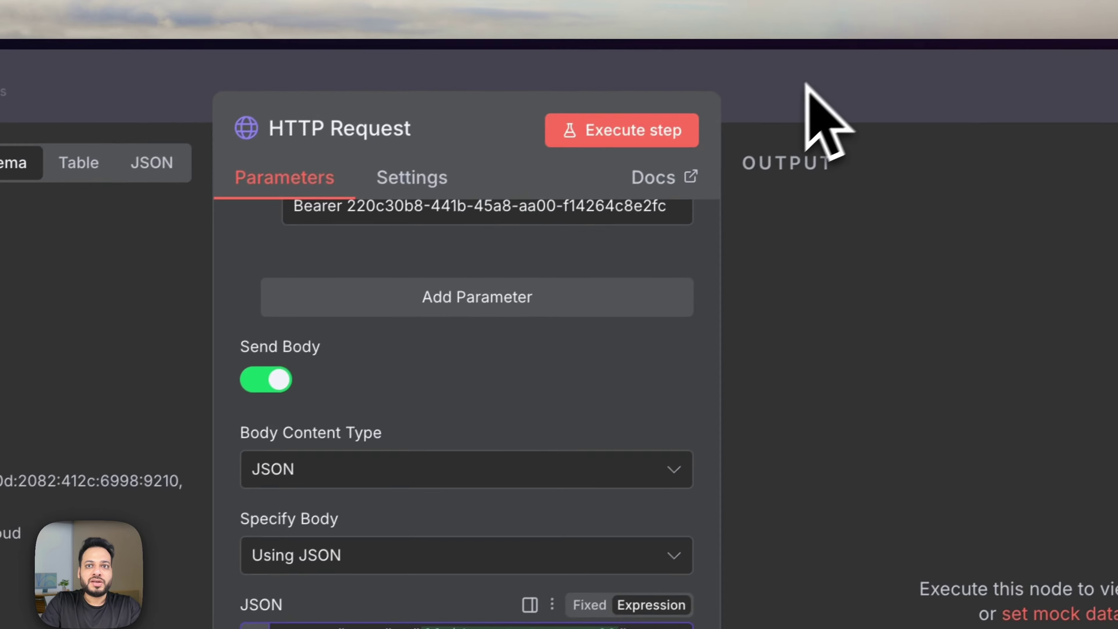
{"action": "left_click", "coordinate": [823, 113]}
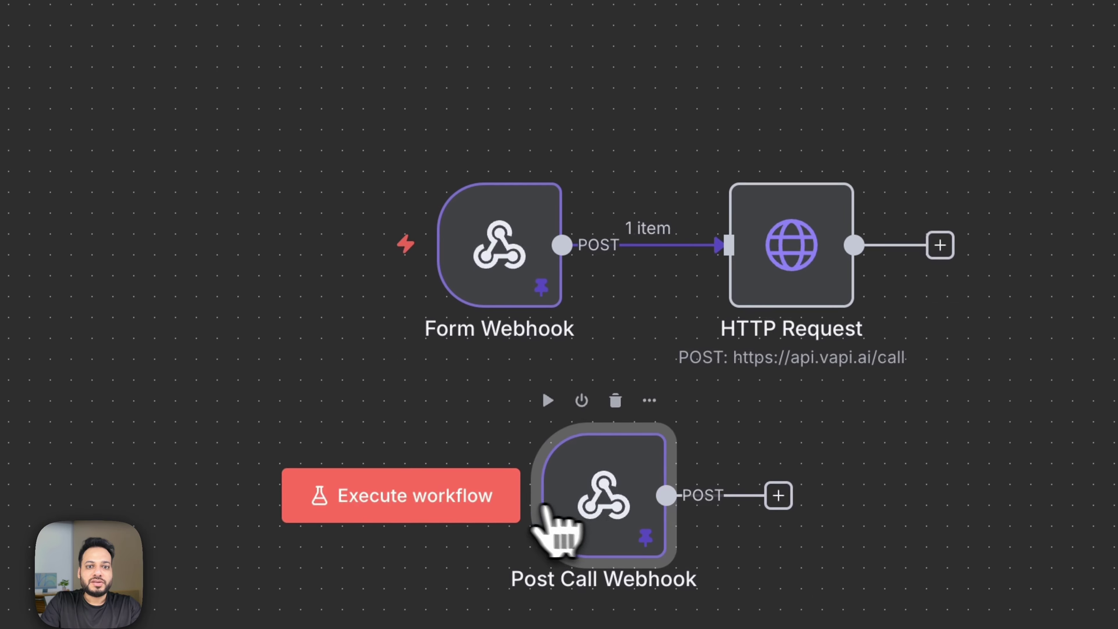
{"action": "left_click_drag", "start_coordinate": [564, 529], "coordinate": [523, 511]}
{"action": "double_click", "coordinate": [569, 474]}
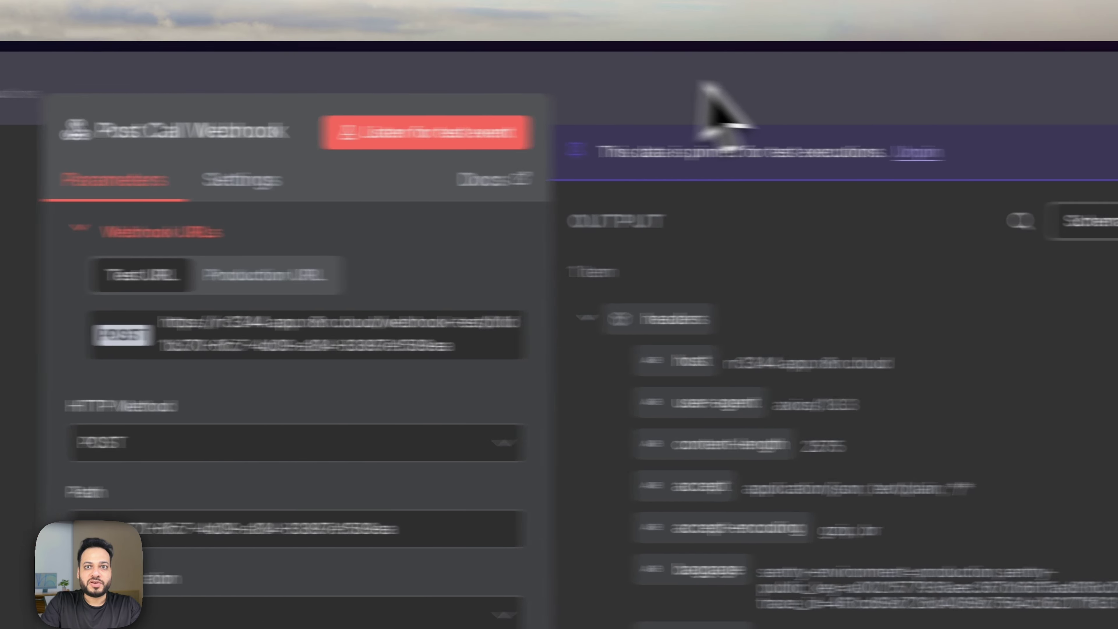
{"action": "left_click", "coordinate": [704, 85]}
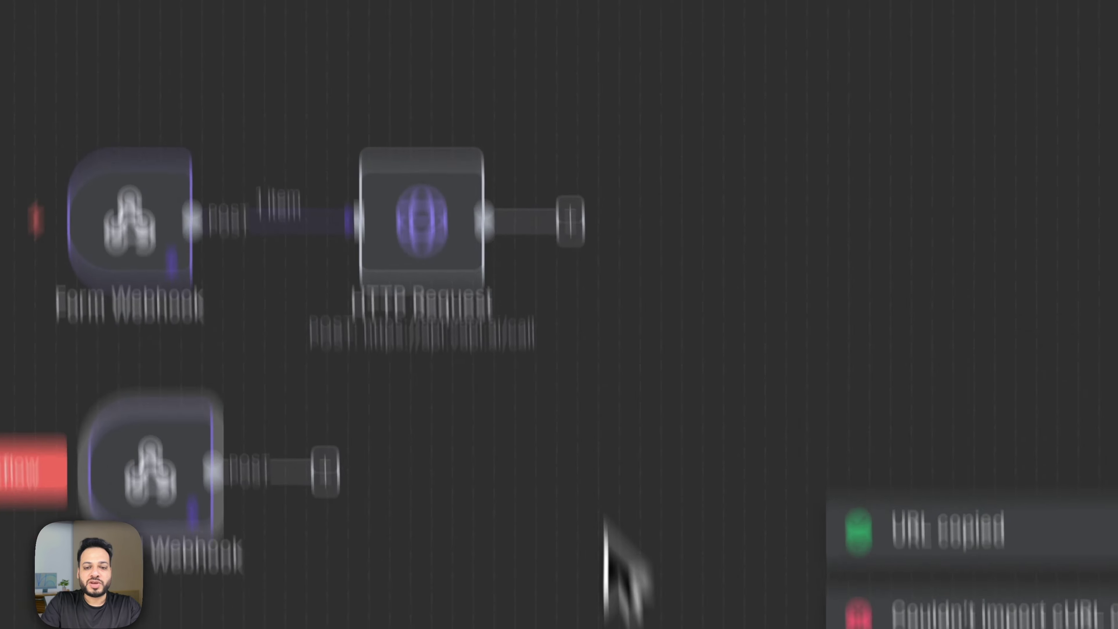
Confirm Vapi's Server URL matches the Post Call Webhook URL, then go to Phone Numbers.
{"action": "left_click", "coordinate": [489, 568]}
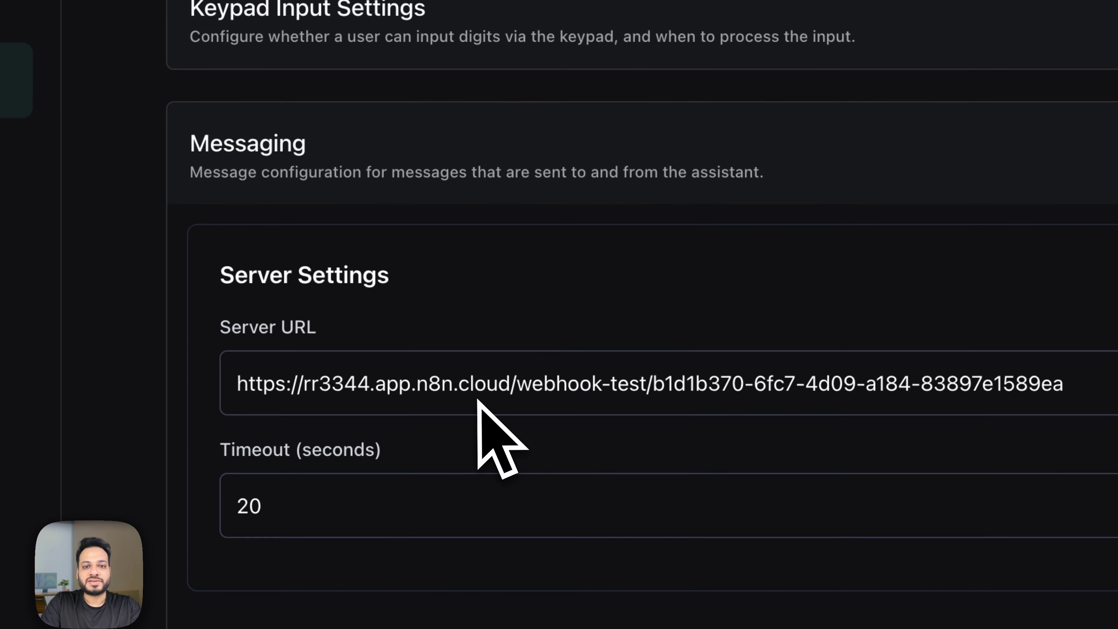
{"action": "scroll", "coordinate": [532, 388], "scroll_direction": "down", "scroll_amount": 5}
{"action": "scroll", "coordinate": [1018, 350], "scroll_direction": "down", "scroll_amount": 5}
{"action": "scroll", "coordinate": [786, 524], "scroll_direction": "up", "scroll_amount": 20}
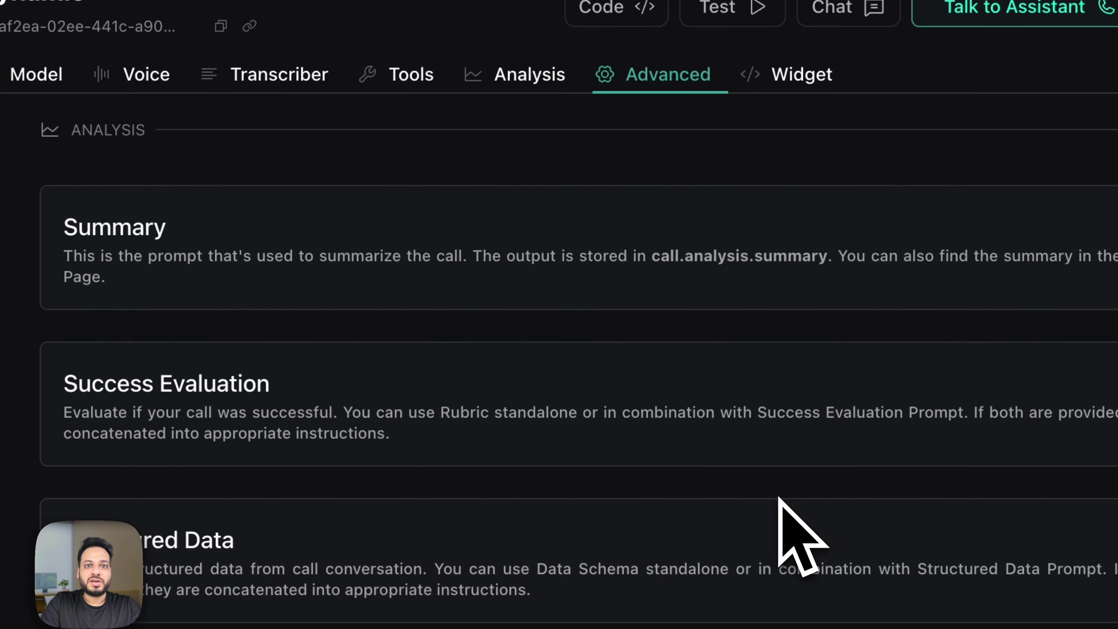
{"action": "scroll", "coordinate": [779, 497], "scroll_direction": "up", "scroll_amount": 15}
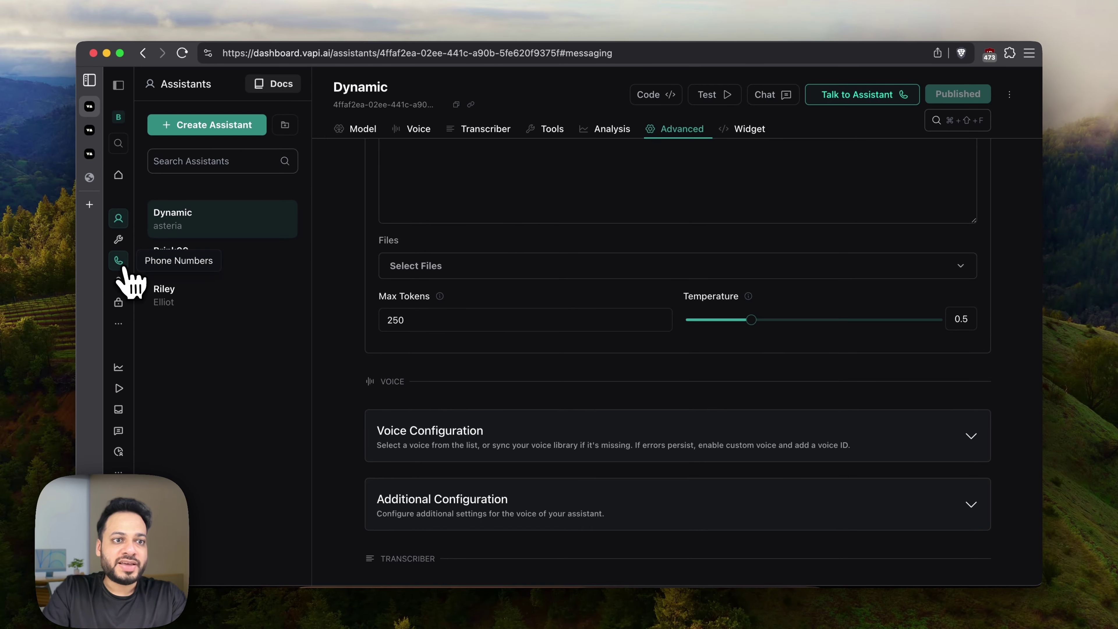
{"action": "left_click", "coordinate": [2, 430]}
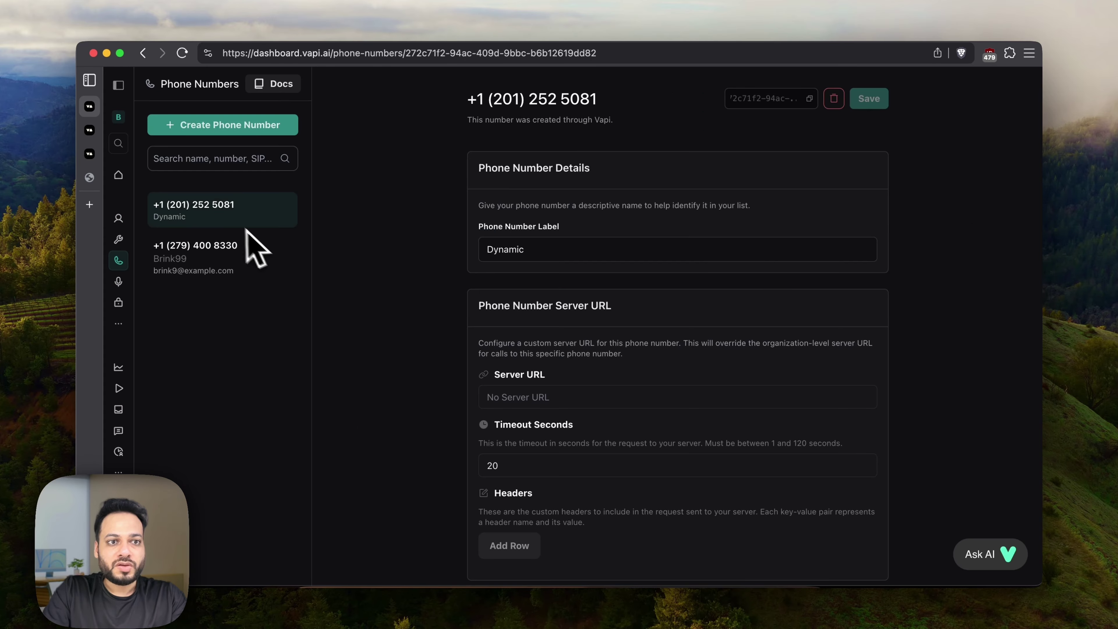
{"action": "scroll", "coordinate": [562, 320], "scroll_direction": "down", "scroll_amount": 7}
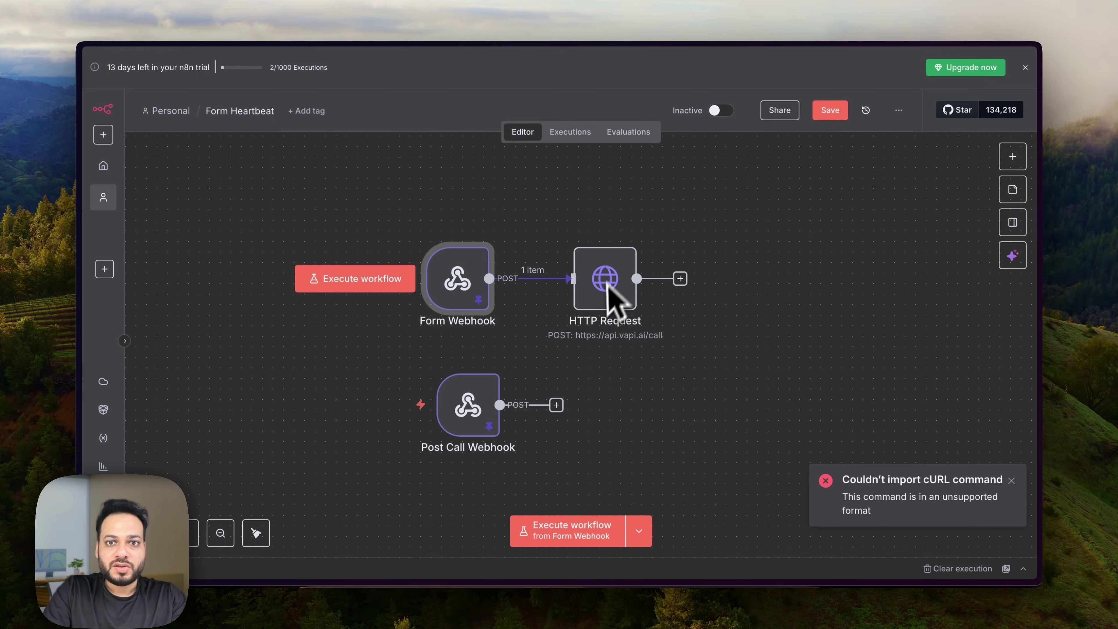
Paste the Vapi phone number ID over the phoneNumberId placeholder in the JSON body.
{"action": "double_click", "coordinate": [601, 305]}
{"action": "scroll", "coordinate": [528, 353], "scroll_direction": "down", "scroll_amount": 8}
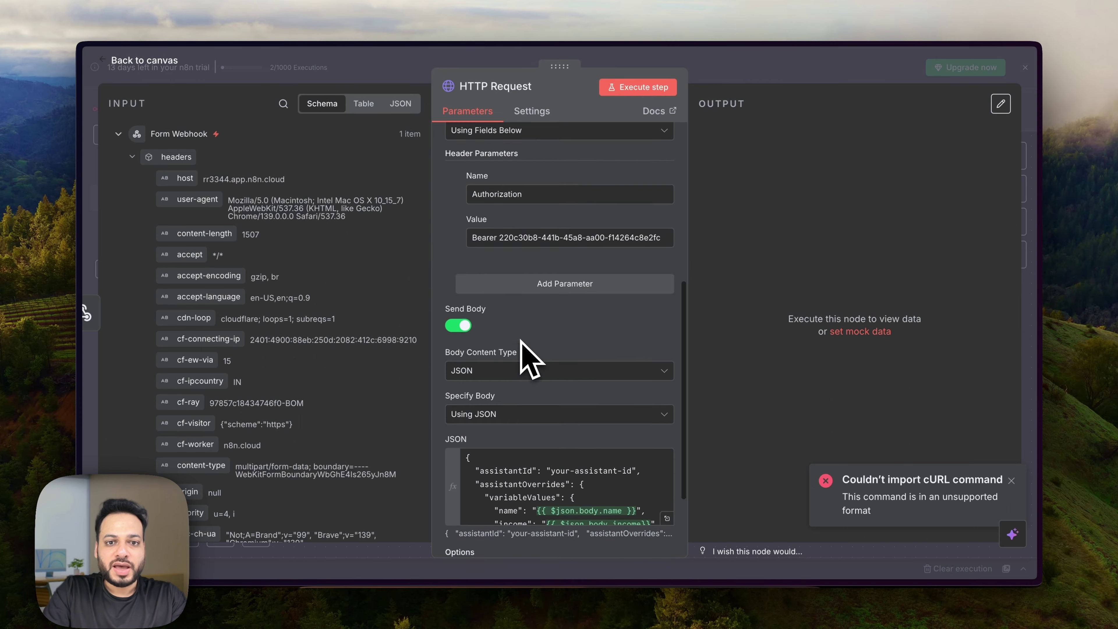
{"action": "scroll", "coordinate": [588, 387], "scroll_direction": "down", "scroll_amount": 3}
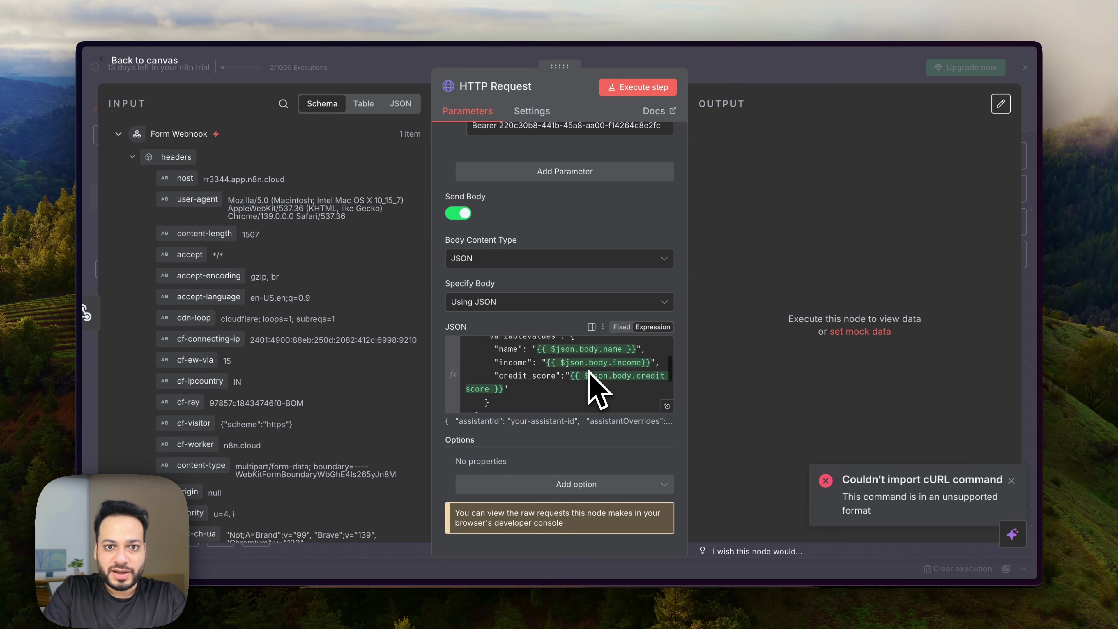
{"action": "left_click", "coordinate": [665, 405]}
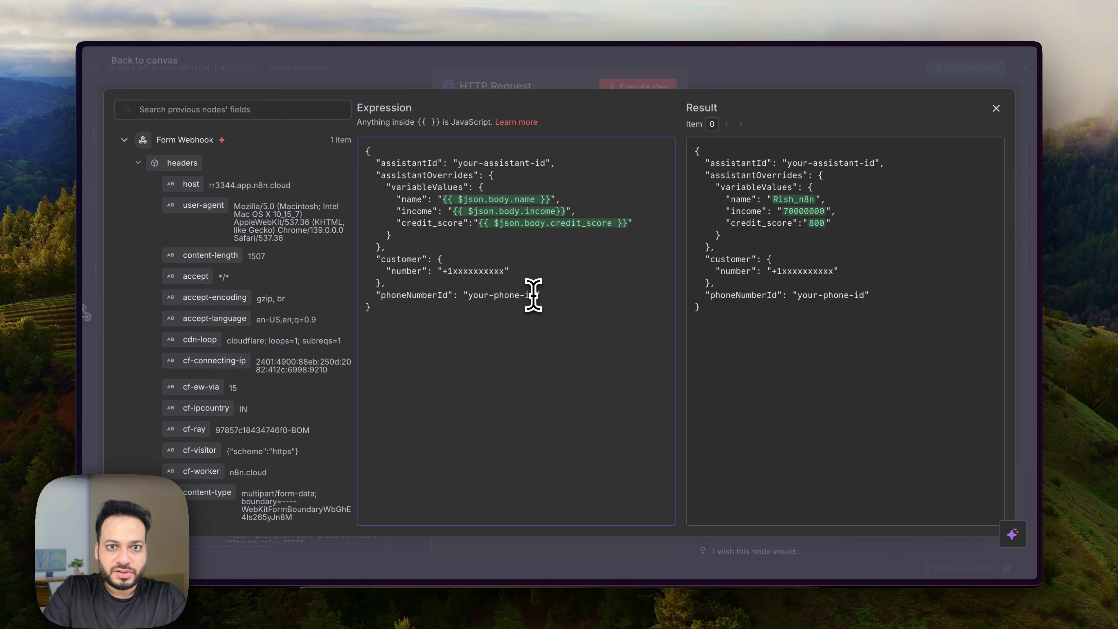
{"action": "left_click_drag", "start_coordinate": [489, 298], "coordinate": [466, 296]}
{"action": "key", "text": "super+v"}
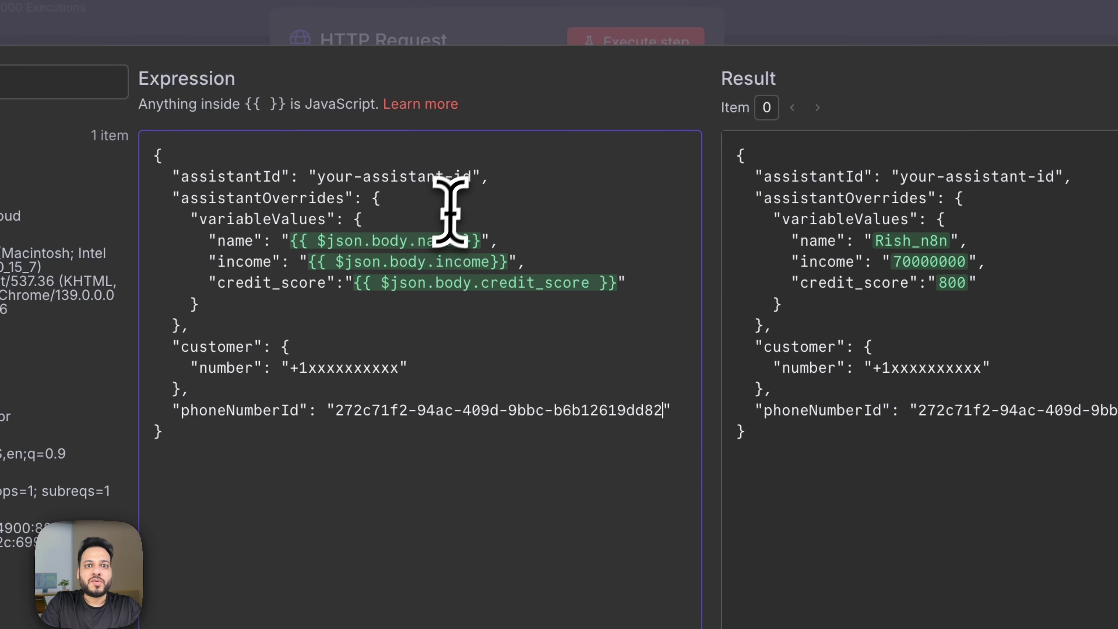
Replace the assistantId placeholder with the Dynamic assistant's ID copied from Vapi.
{"action": "left_click_drag", "start_coordinate": [470, 179], "coordinate": [317, 181]}
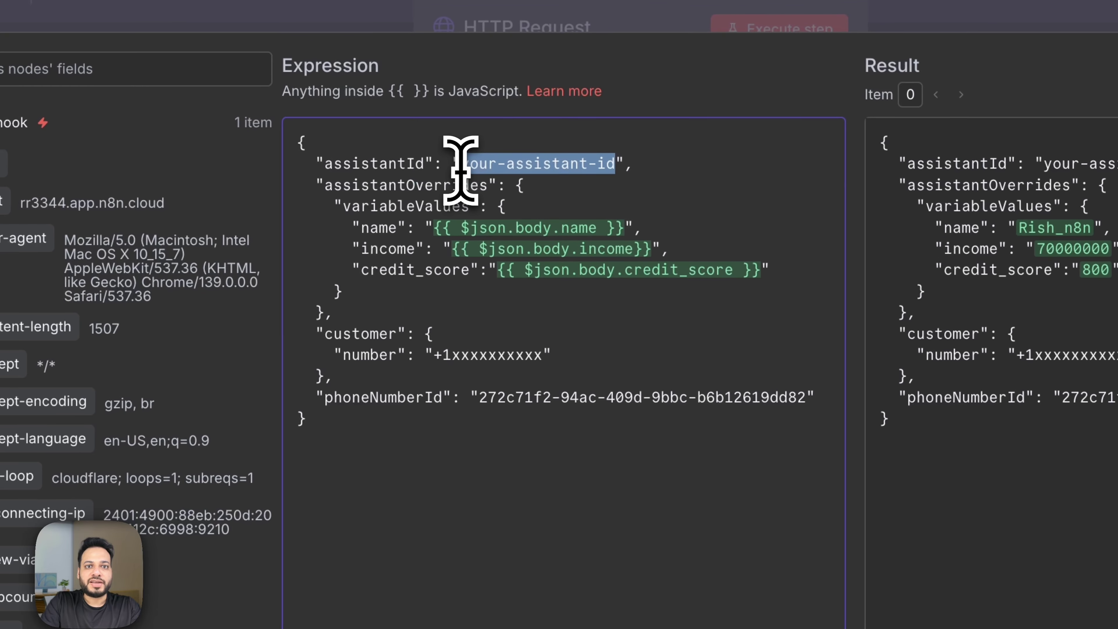
{"action": "key", "text": "super+Tab"}
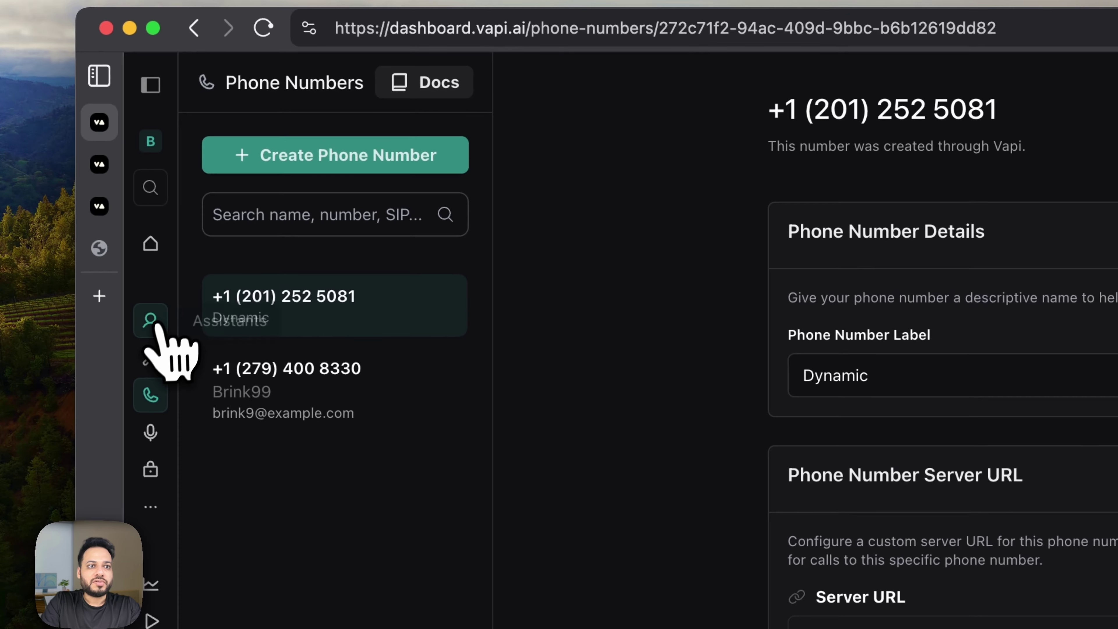
{"action": "left_click", "coordinate": [46, 299]}
{"action": "left_click", "coordinate": [66, 202]}
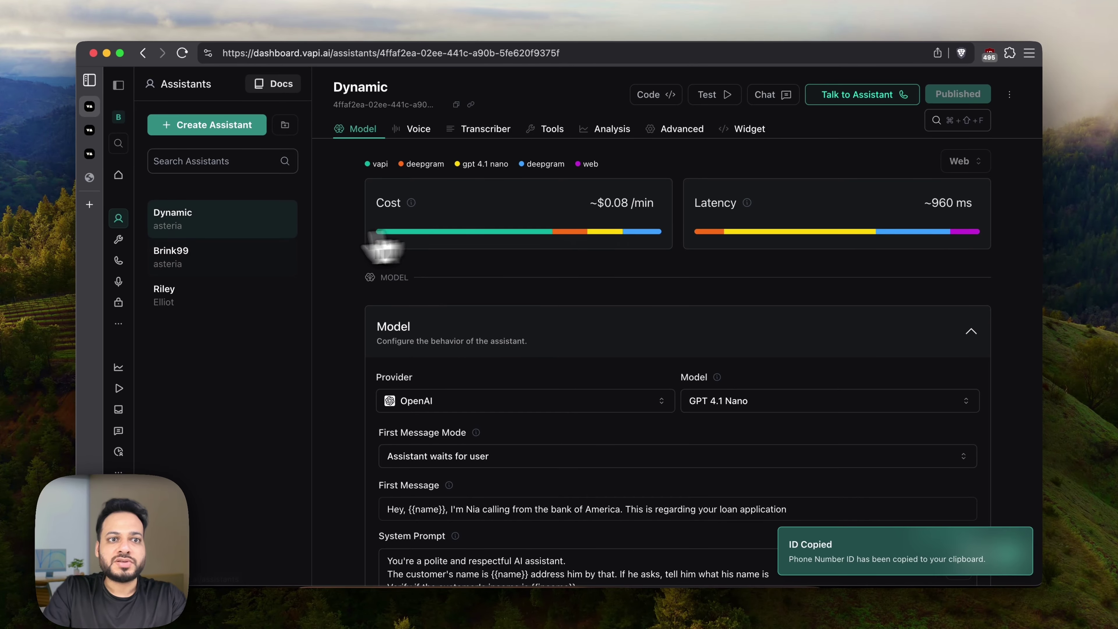
{"action": "left_click", "coordinate": [457, 105]}
{"action": "key", "text": "super+Tab"}
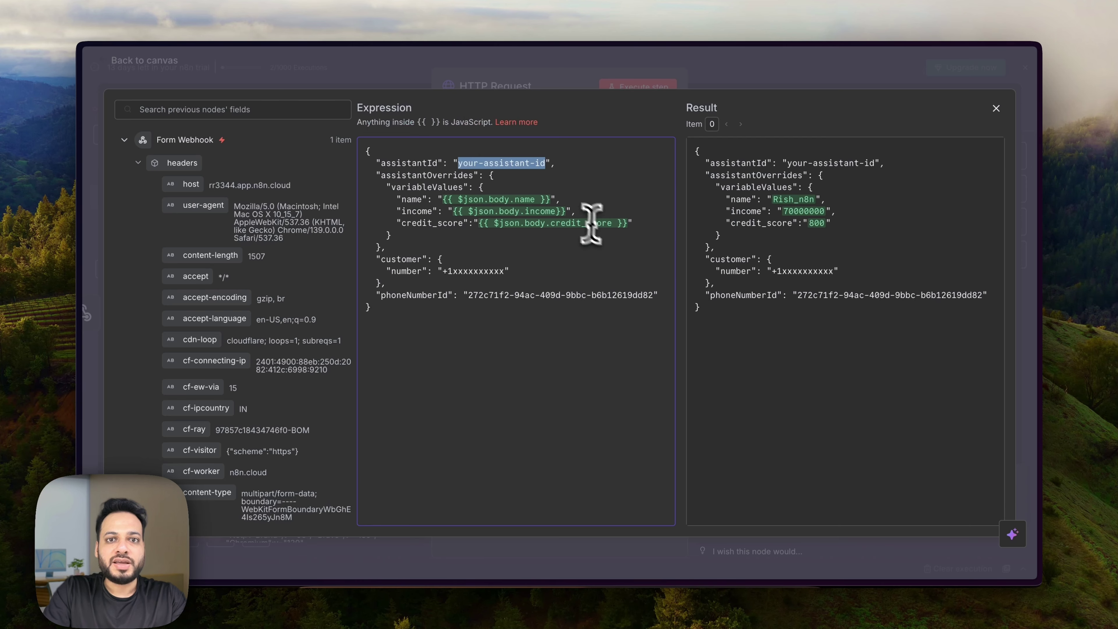
{"action": "key", "text": "super+v"}
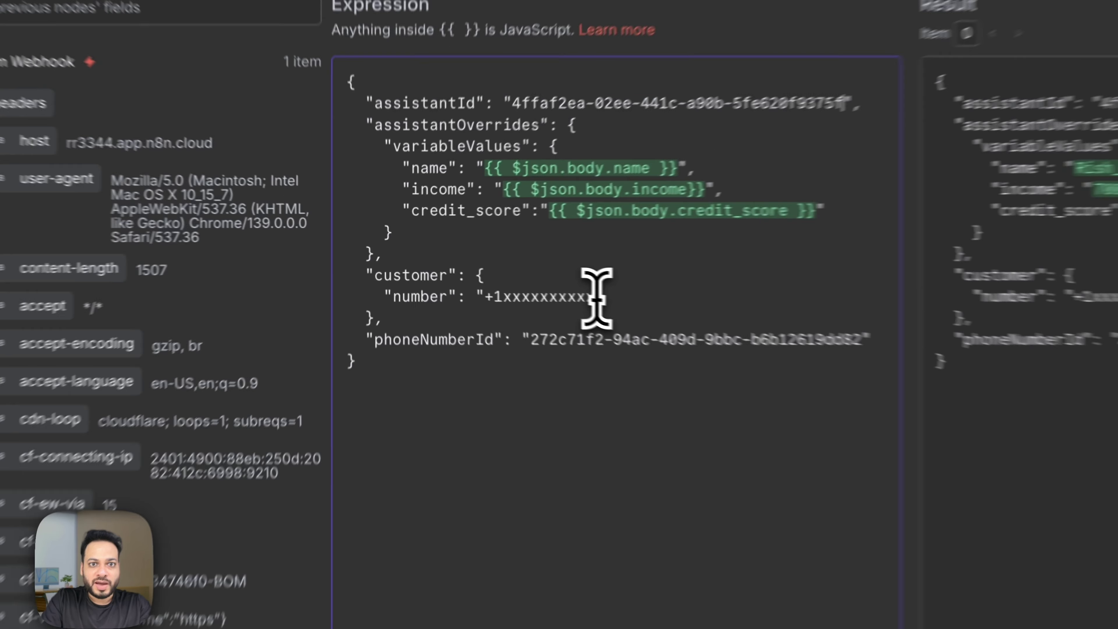
Clear the placeholder customer number and start a {{ expression in its place.
{"action": "left_click_drag", "start_coordinate": [504, 271], "coordinate": [443, 274]}
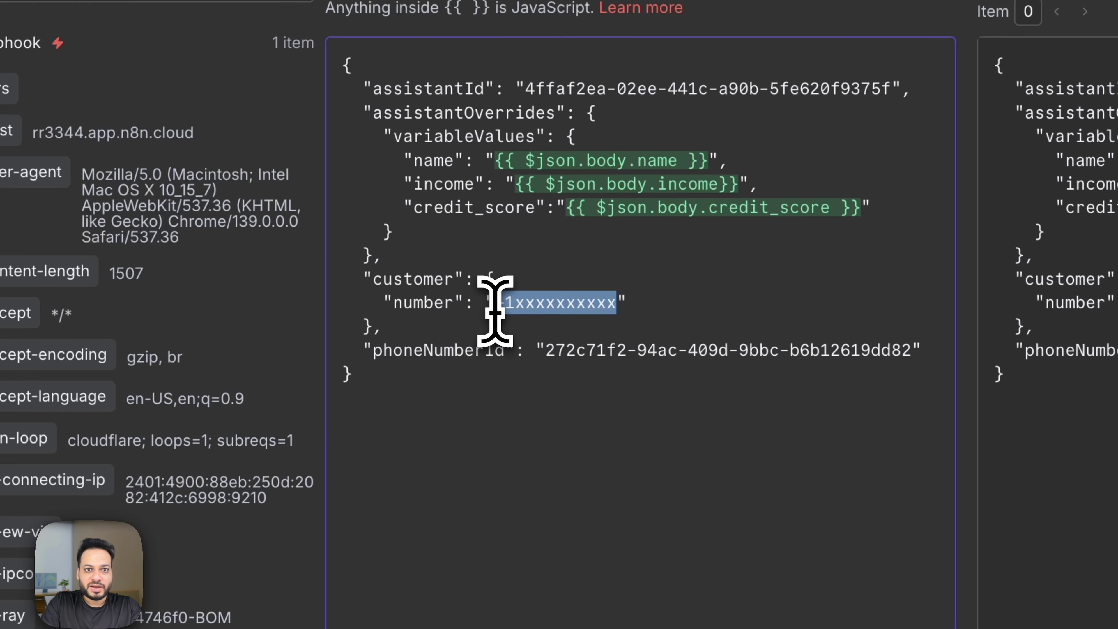
{"action": "key", "text": "BackSpace"}
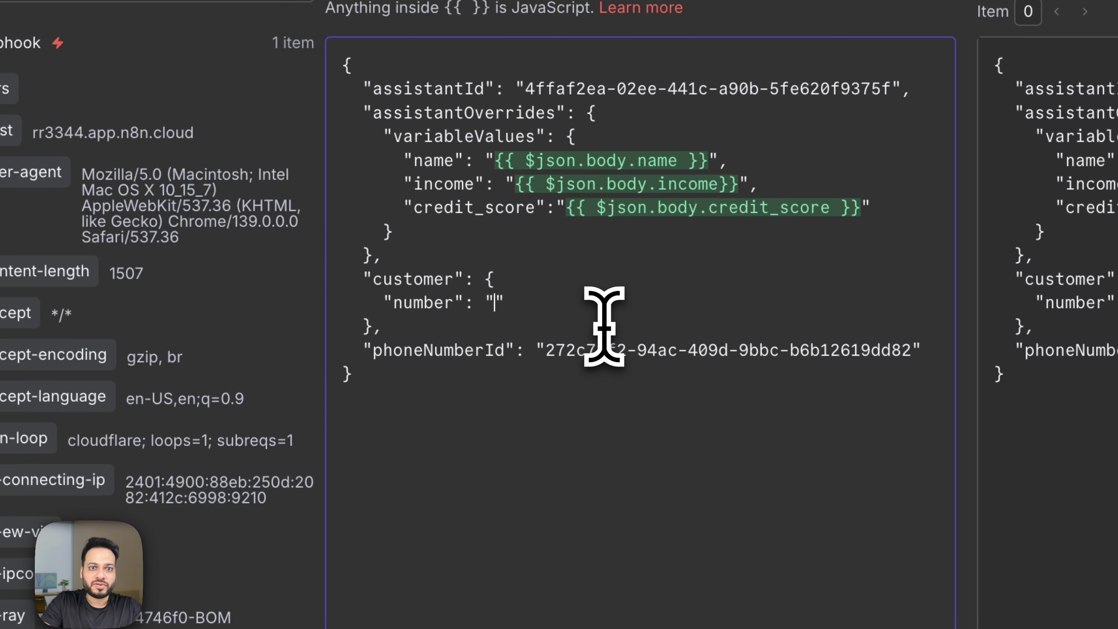
{"action": "type", "text": "{{"}
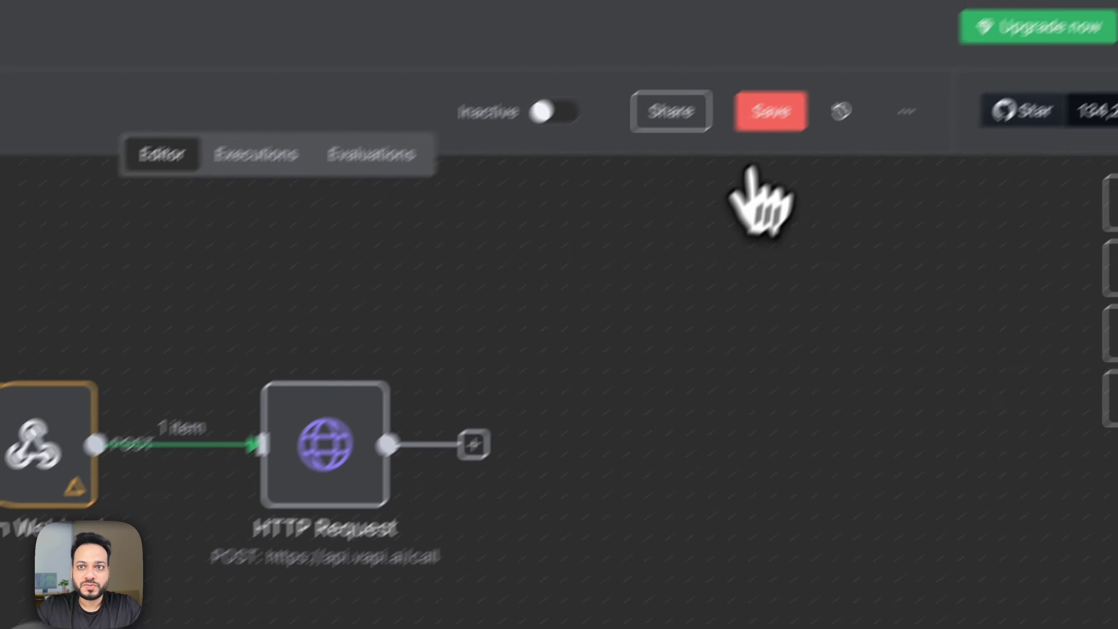
Save the workflow and copy the Form Webhook node's production URL.
{"action": "left_click", "coordinate": [768, 110]}
{"action": "double_click", "coordinate": [506, 462]}
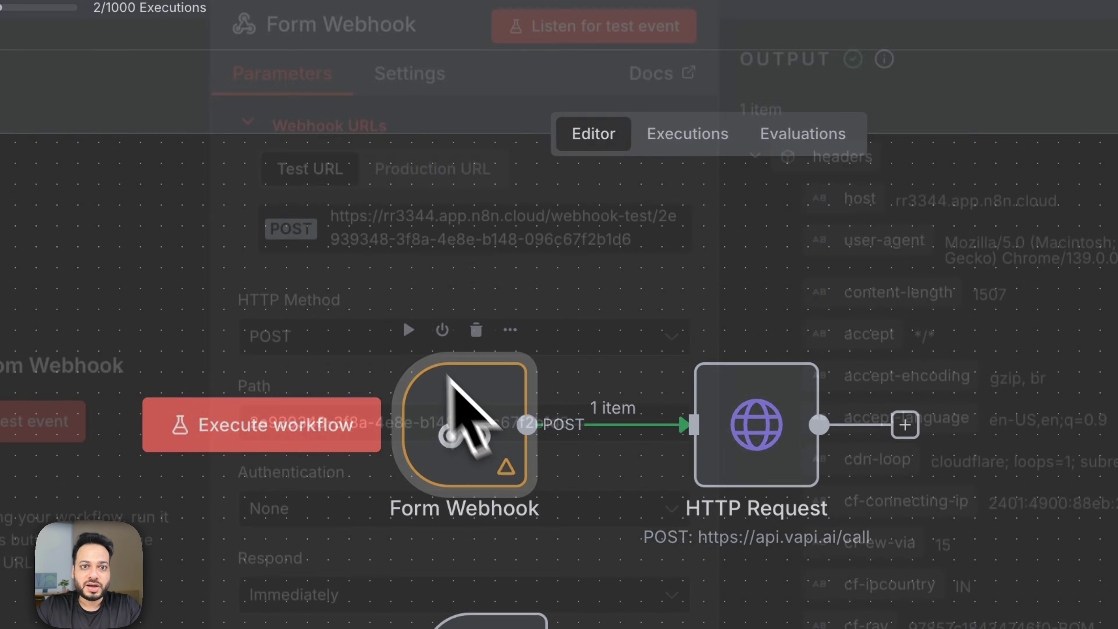
{"action": "left_click", "coordinate": [442, 194]}
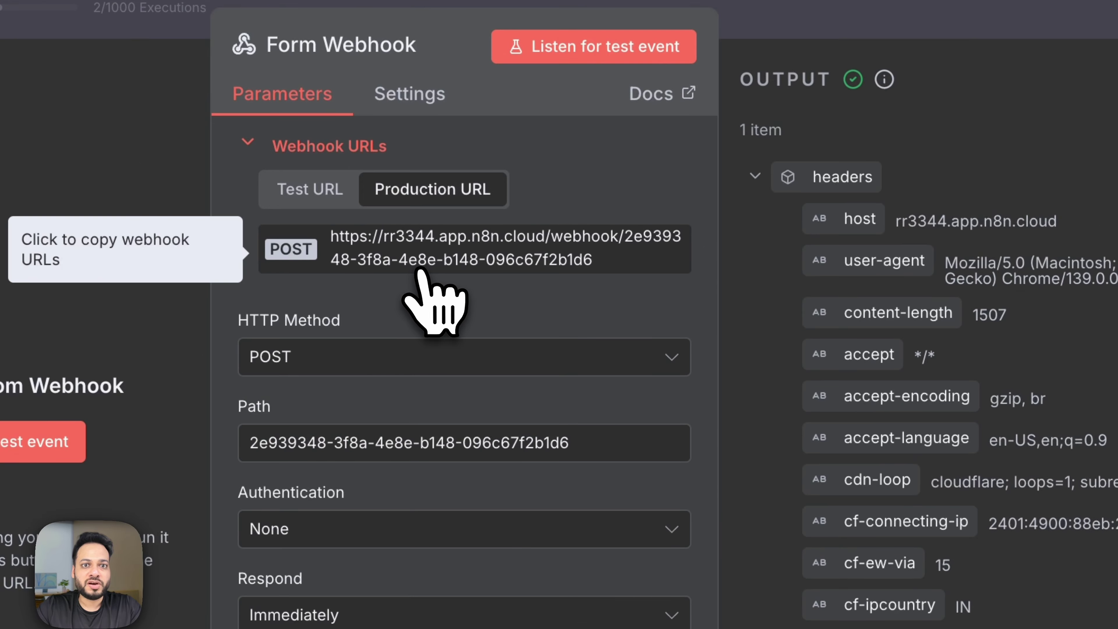
{"action": "left_click", "coordinate": [420, 273]}
{"action": "left_click", "coordinate": [726, 616]}
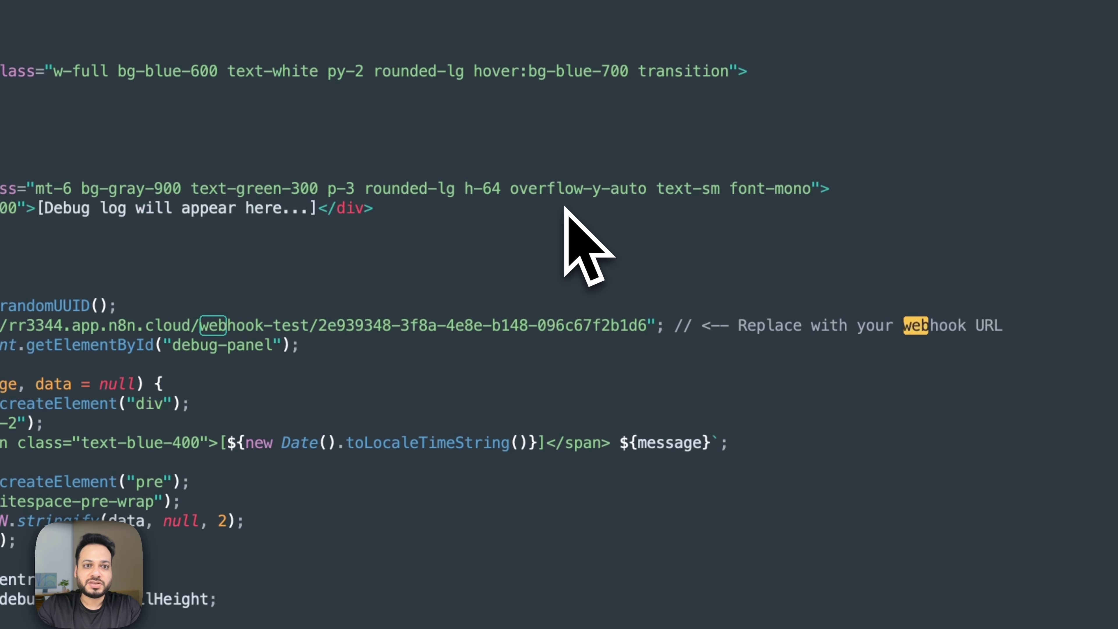
Replace the webhook-test URL on line 89 in Sublime Text with the production URL.
{"action": "left_click_drag", "start_coordinate": [651, 325], "coordinate": [110, 325]}
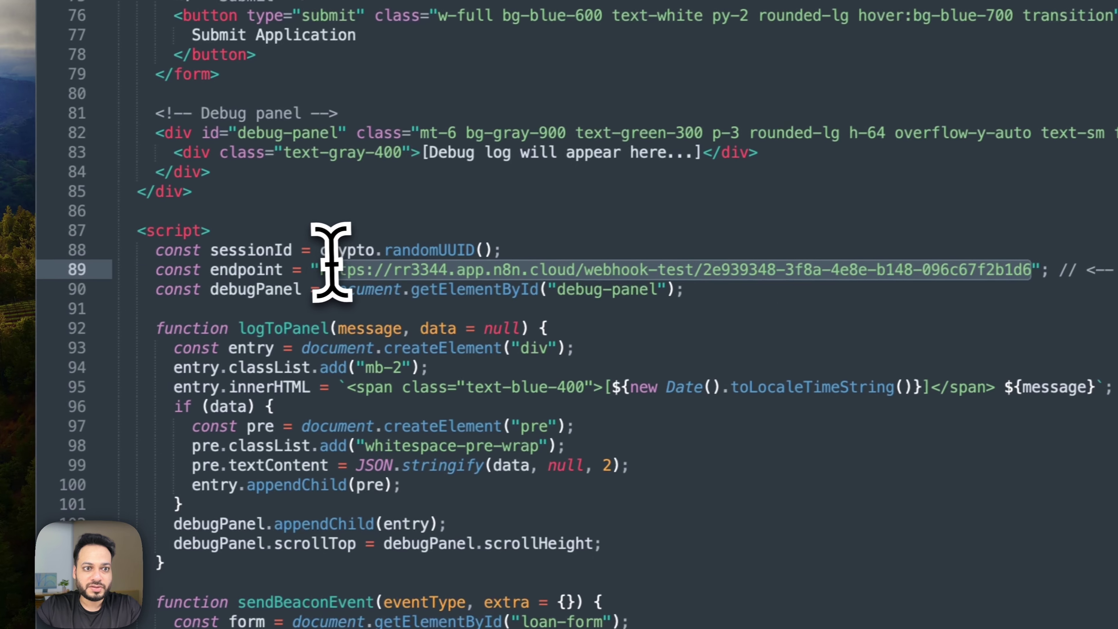
{"action": "key", "text": "super+v"}
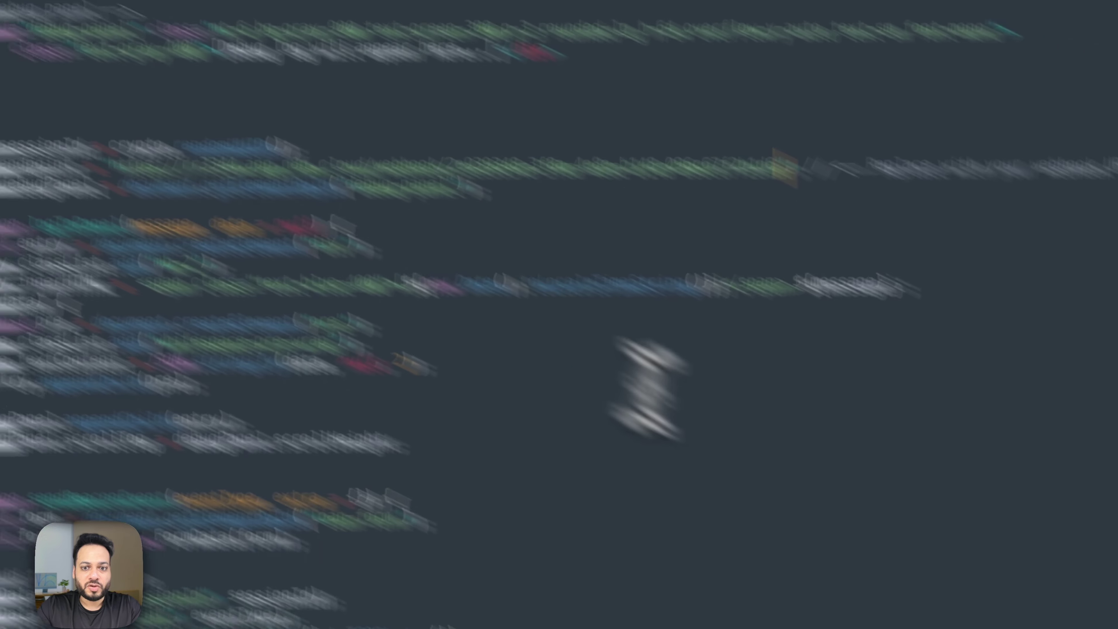
{"action": "left_click", "coordinate": [604, 579]}
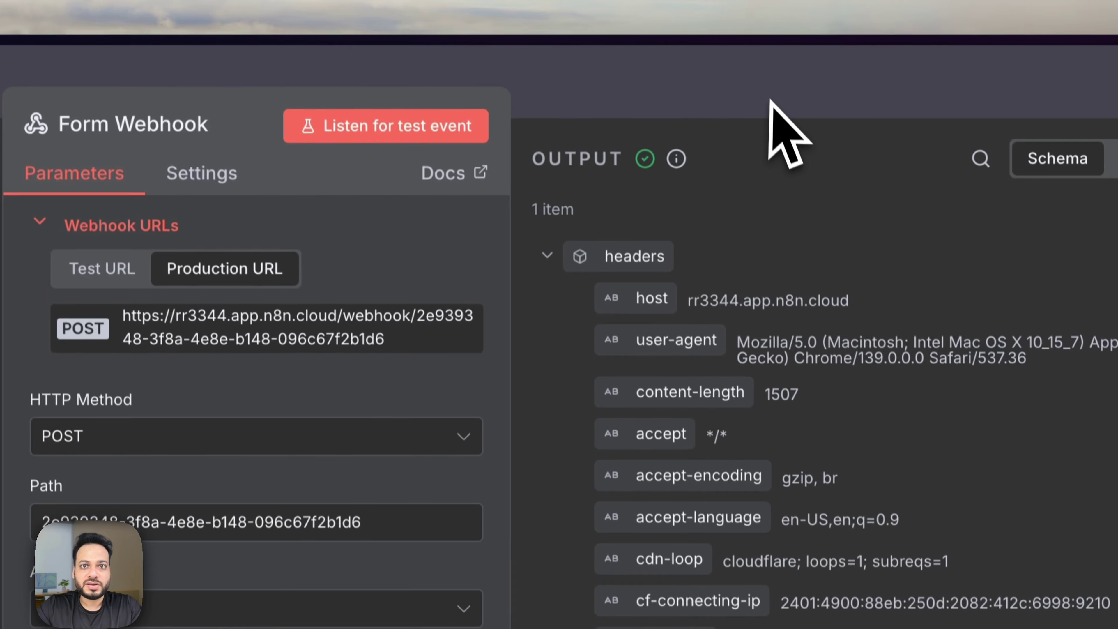
Copy the Post Call Webhook node's production URL in n8n.
{"action": "left_click", "coordinate": [771, 101]}
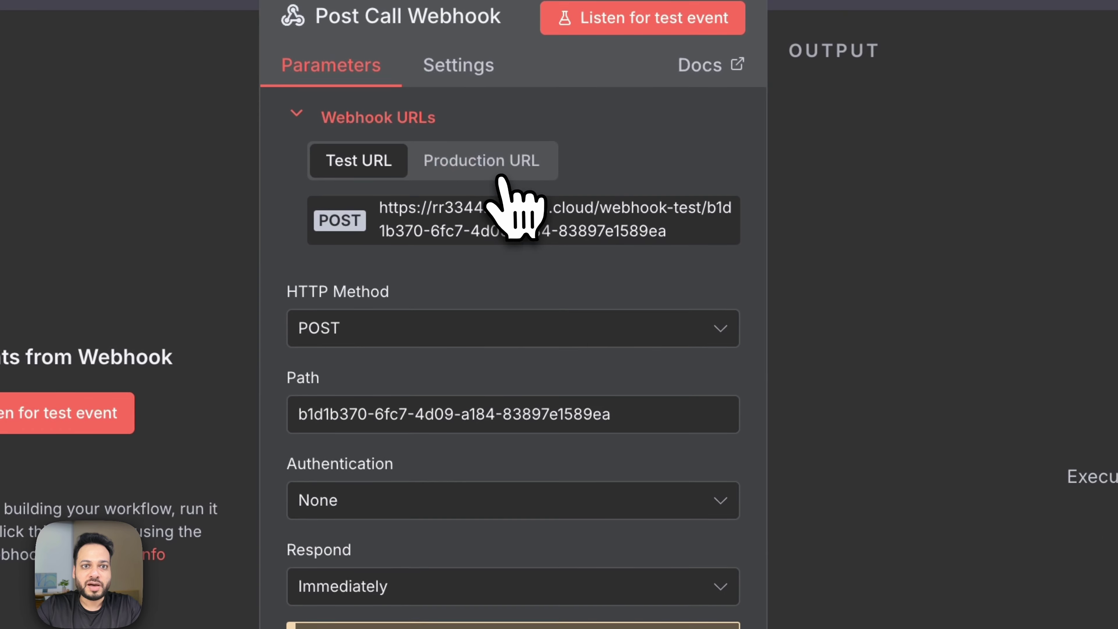
{"action": "left_click", "coordinate": [500, 176]}
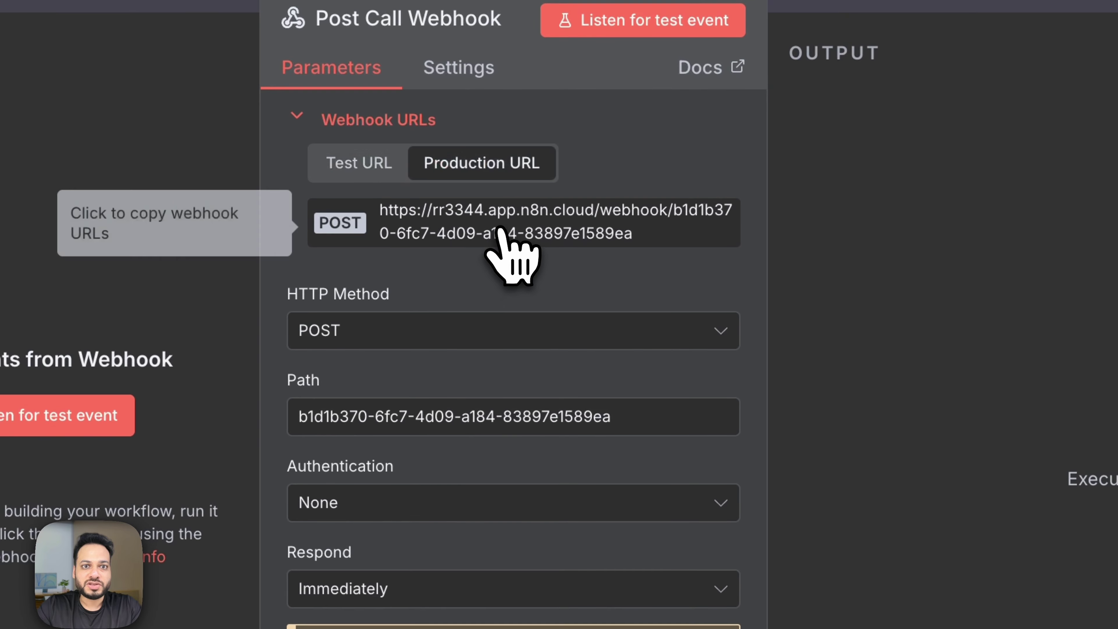
{"action": "left_click", "coordinate": [507, 201]}
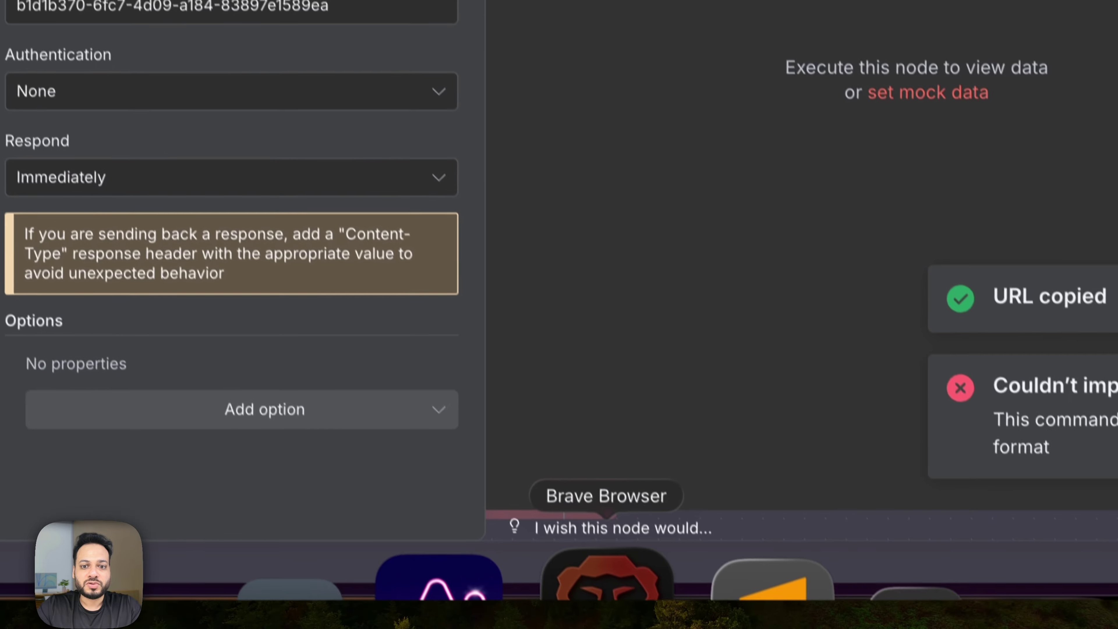
Paste it as the Server URL in Vapi's Advanced settings and publish the assistant.
{"action": "left_click", "coordinate": [580, 590]}
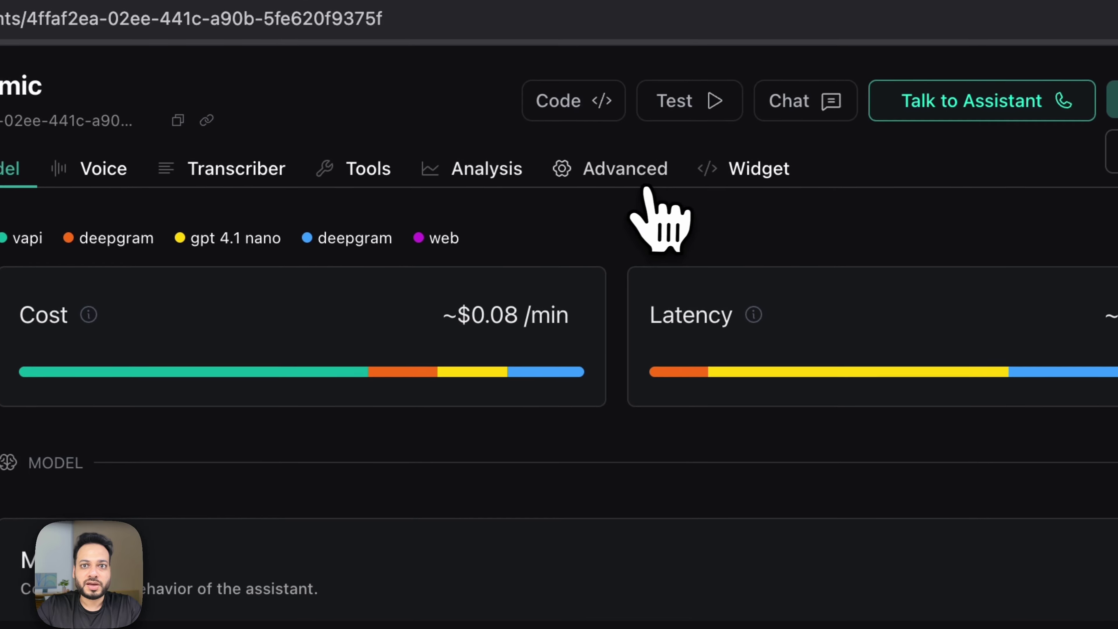
{"action": "left_click", "coordinate": [819, 132]}
{"action": "scroll", "coordinate": [823, 335], "scroll_direction": "down", "scroll_amount": 10}
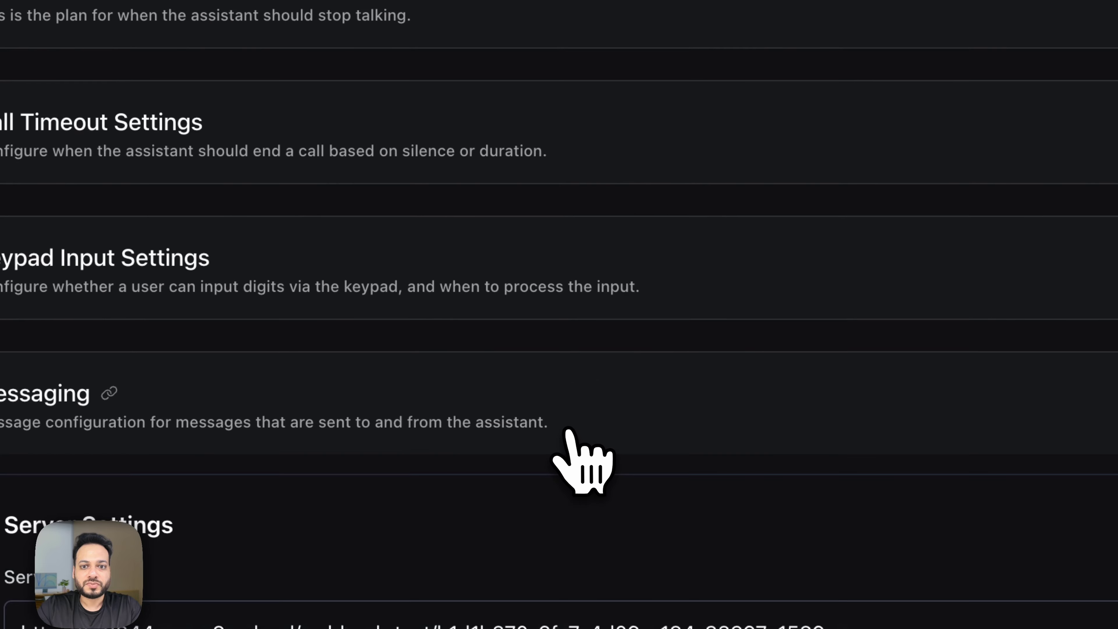
{"action": "scroll", "coordinate": [574, 462], "scroll_direction": "down", "scroll_amount": 10}
{"action": "scroll", "coordinate": [554, 320], "scroll_direction": "up", "scroll_amount": 3}
{"action": "left_click", "coordinate": [523, 201]}
{"action": "key", "text": "super+a"}
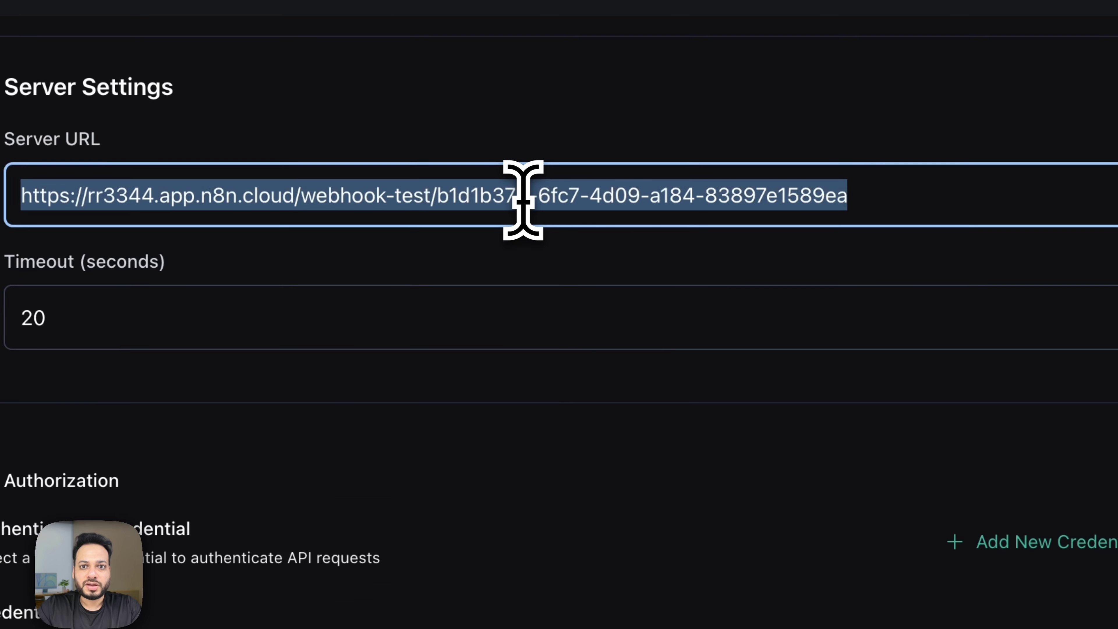
{"action": "key", "text": "super+v"}
{"action": "left_click", "coordinate": [933, 95]}
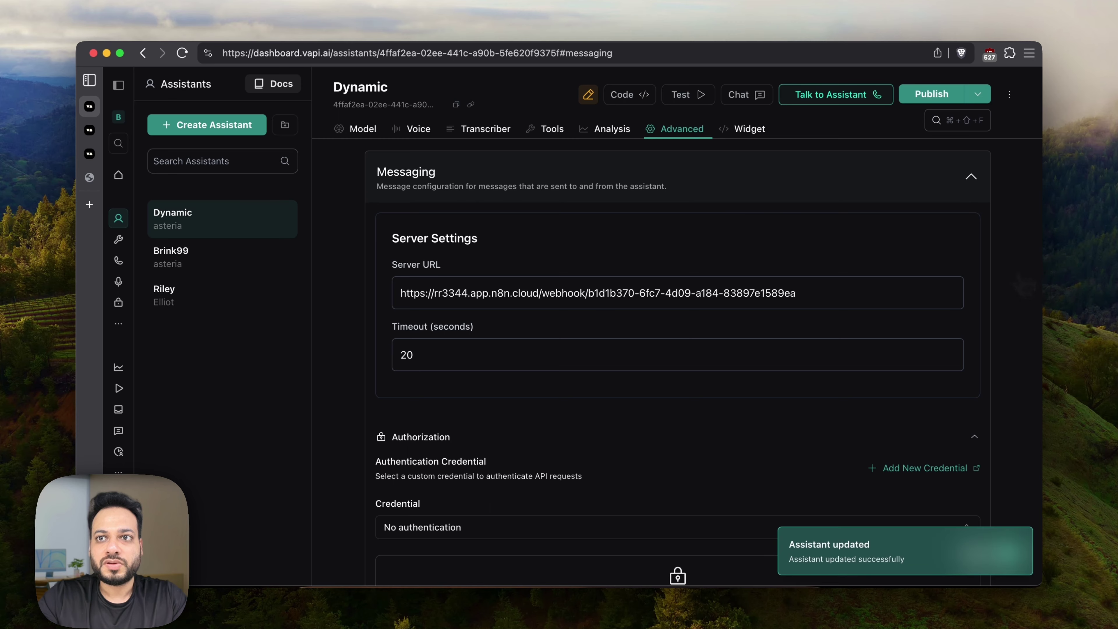
{"action": "left_click", "coordinate": [594, 579]}
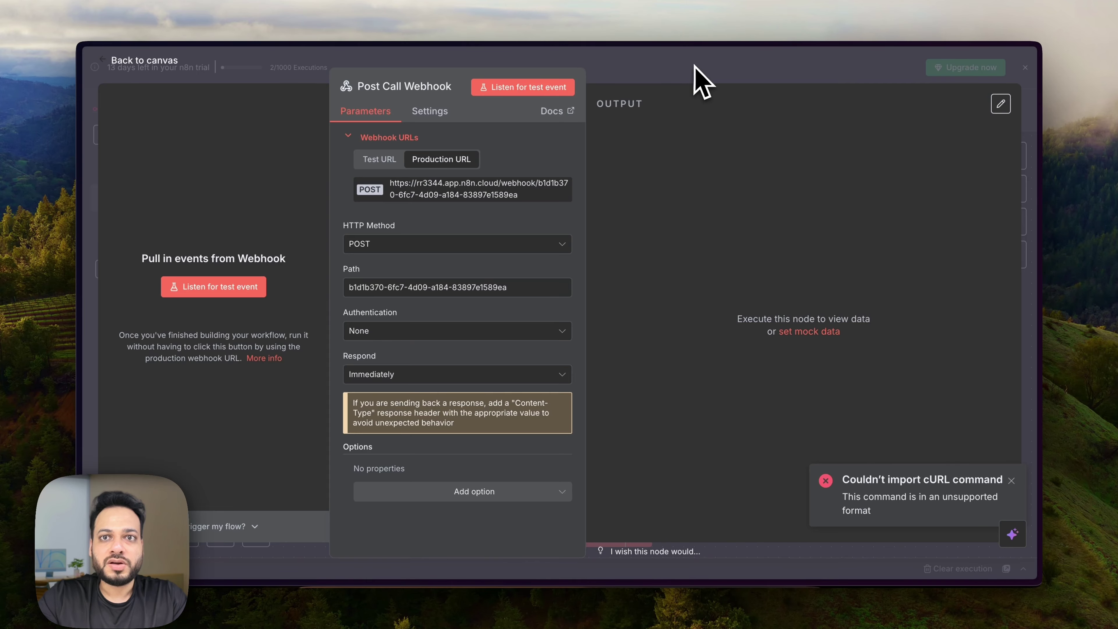
Toggle the Form Heartbeat workflow to Active, dismiss the Production Checklist, and view its executions.
{"action": "left_click", "coordinate": [695, 66]}
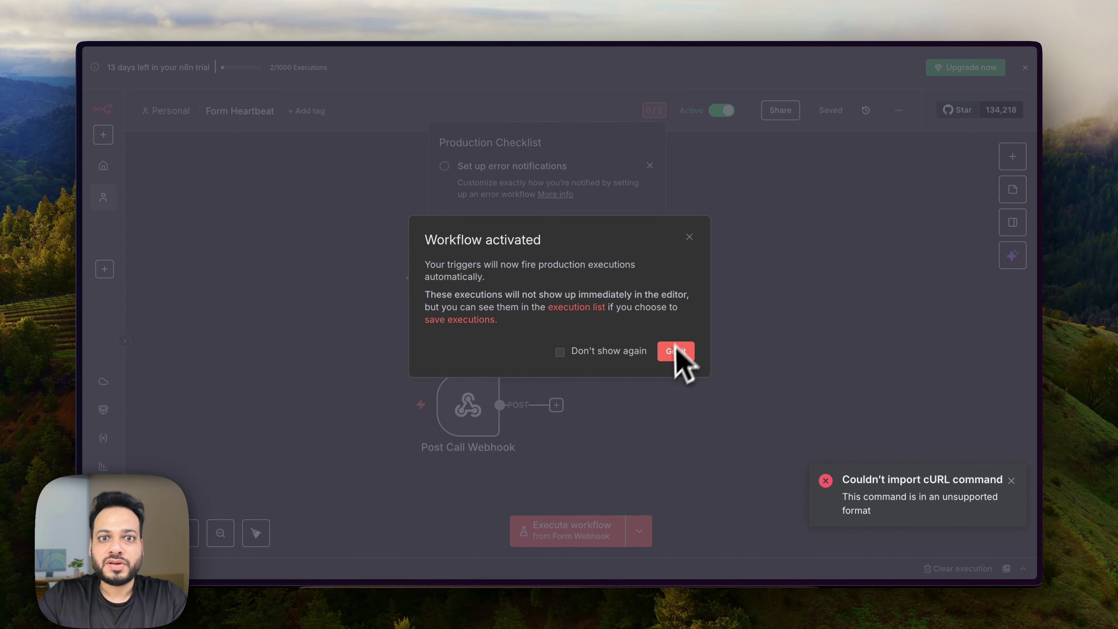
{"action": "left_click", "coordinate": [673, 352]}
{"action": "left_click", "coordinate": [712, 184]}
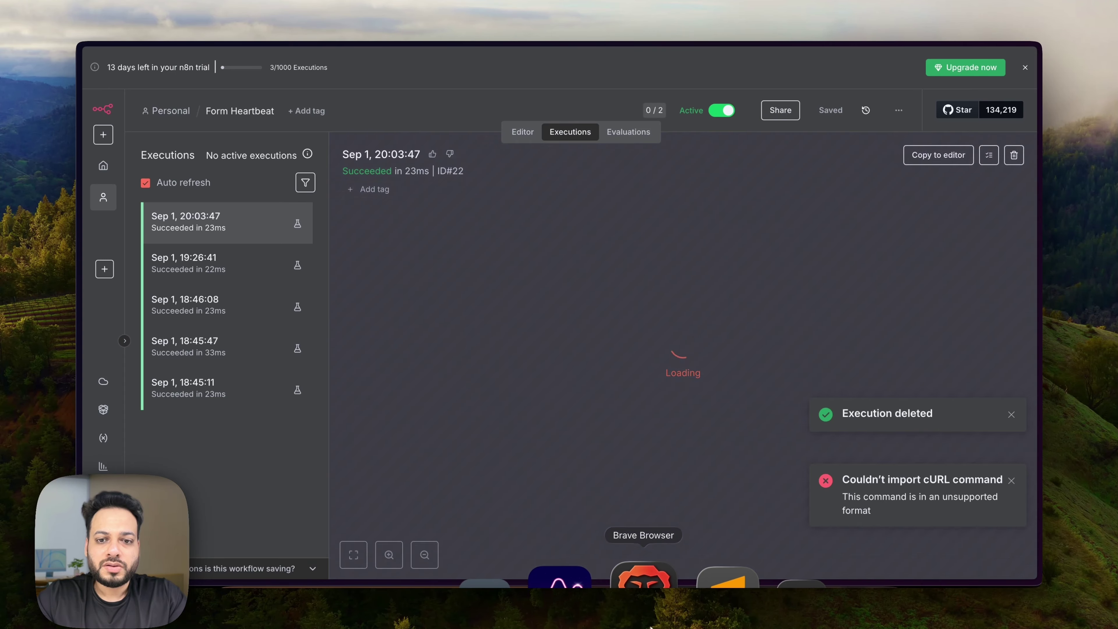
{"action": "left_click", "coordinate": [638, 584]}
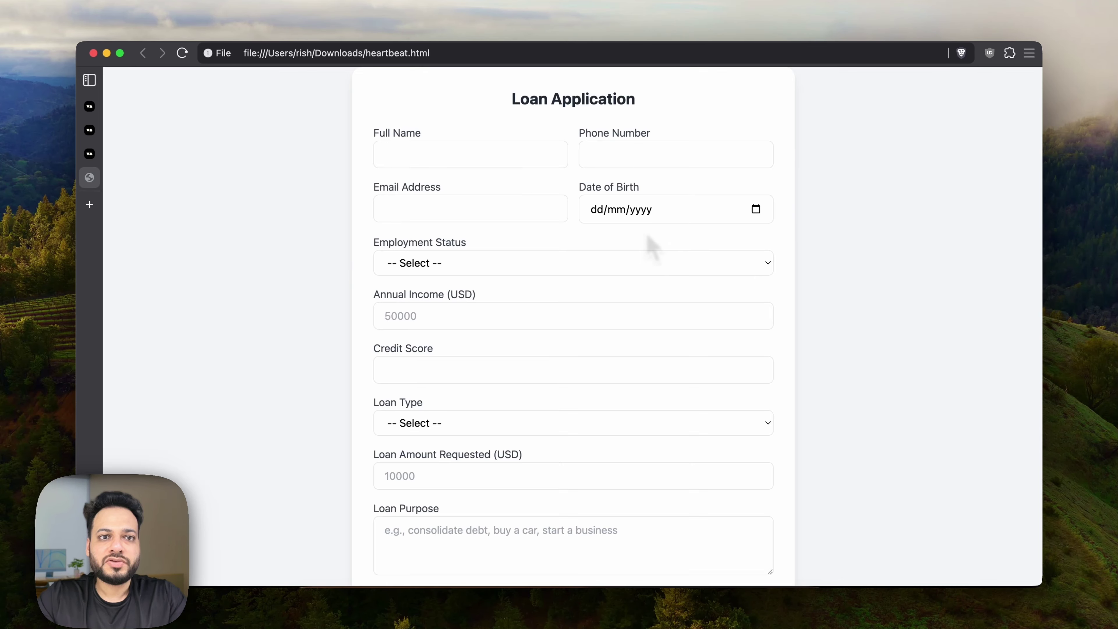
Open the heartbeat.html Loan Application form in a new tab and enter the applicant's full name.
{"action": "key", "text": "ctrl+alt+Right"}
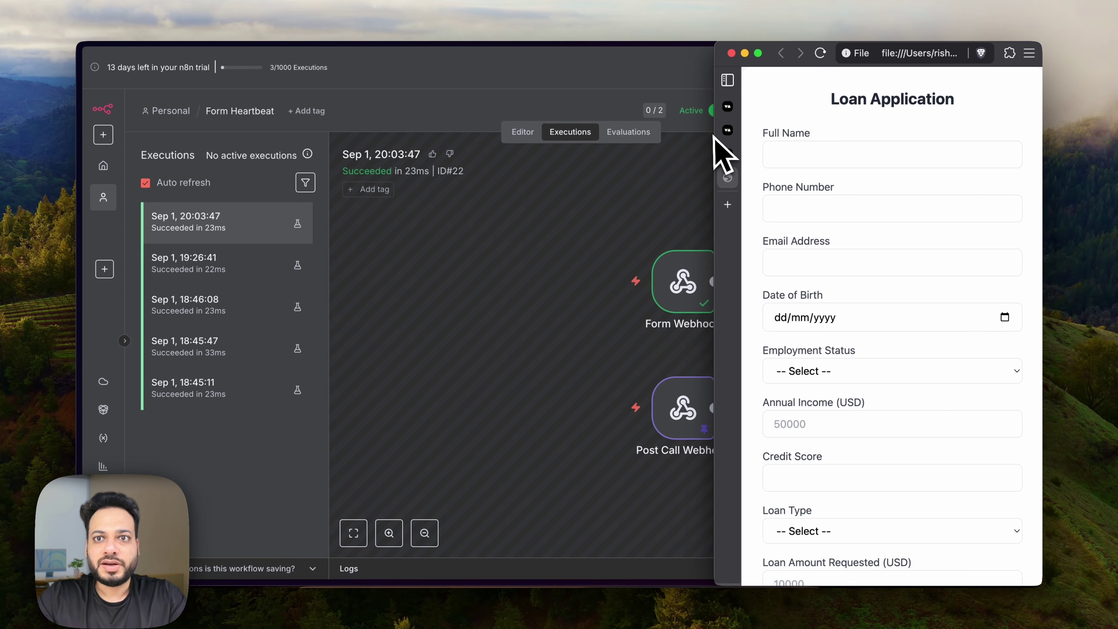
{"action": "left_click_drag", "start_coordinate": [712, 136], "coordinate": [411, 142]}
{"action": "left_click", "coordinate": [557, 163]}
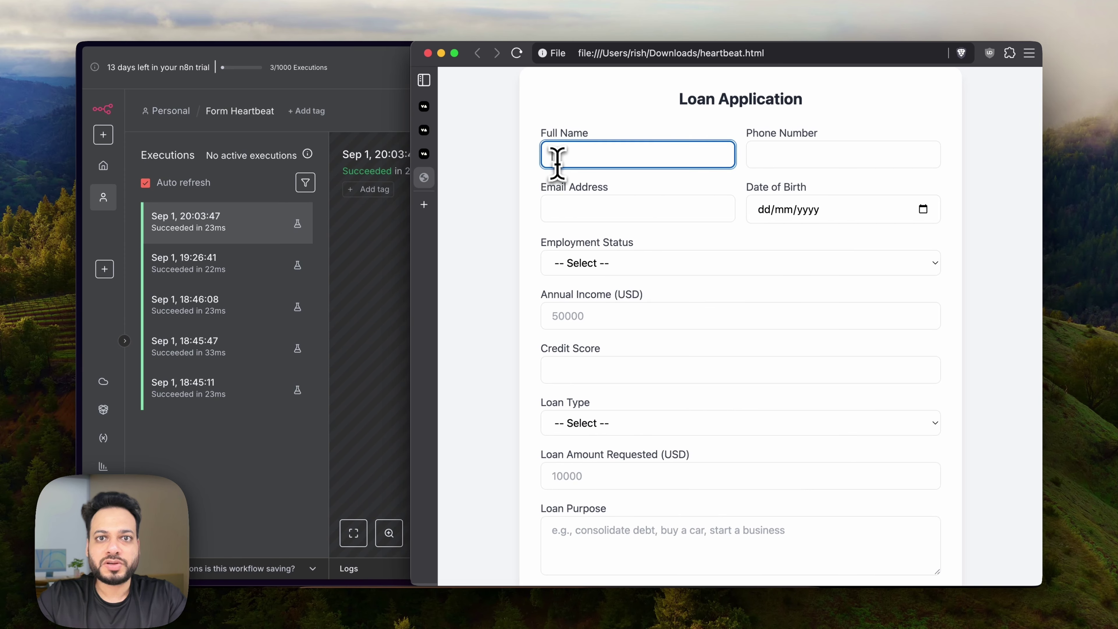
{"action": "type", "text": "Rish"}
{"action": "key", "text": "Tab"}
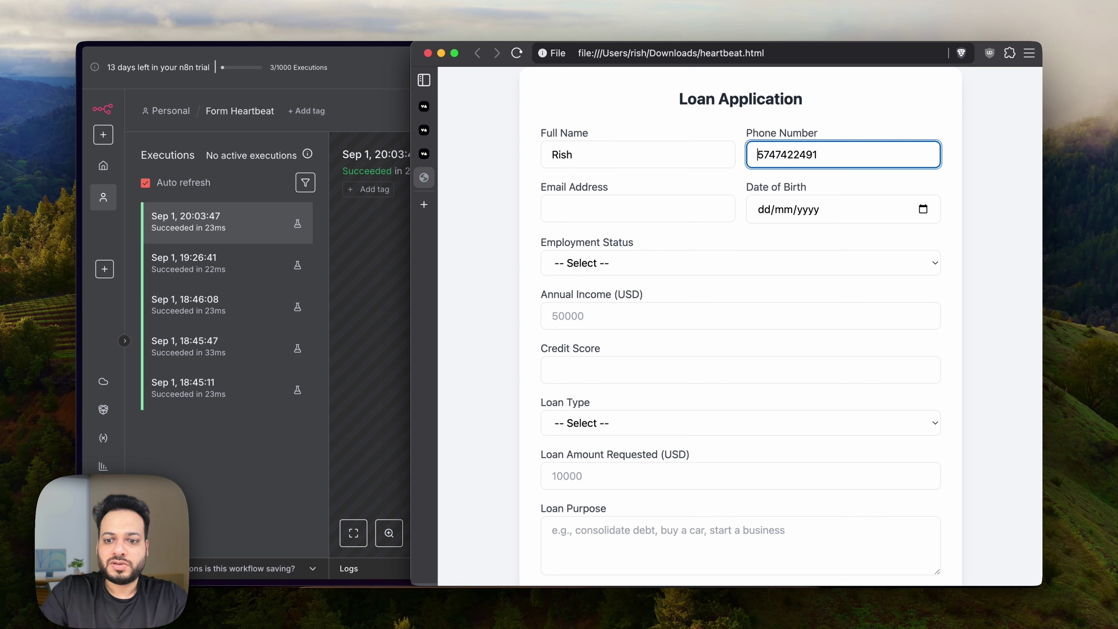
Fill in the phone and e-mail, annual income 7000000, credit score 800, and Full-time employment.
{"action": "left_click", "coordinate": [563, 208]}
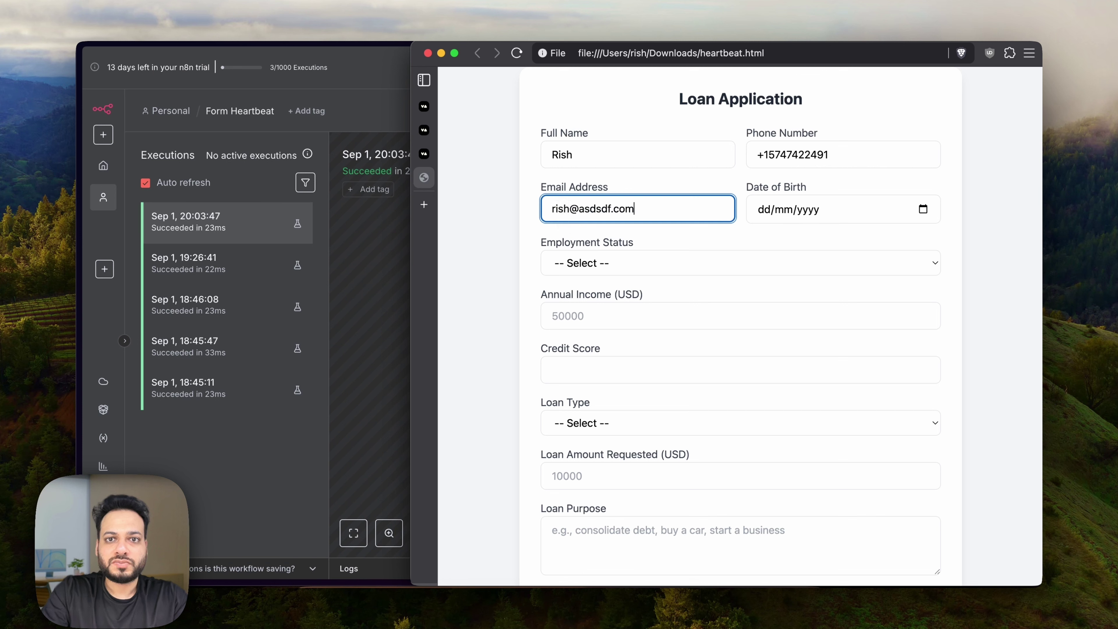
{"action": "left_click", "coordinate": [615, 314]}
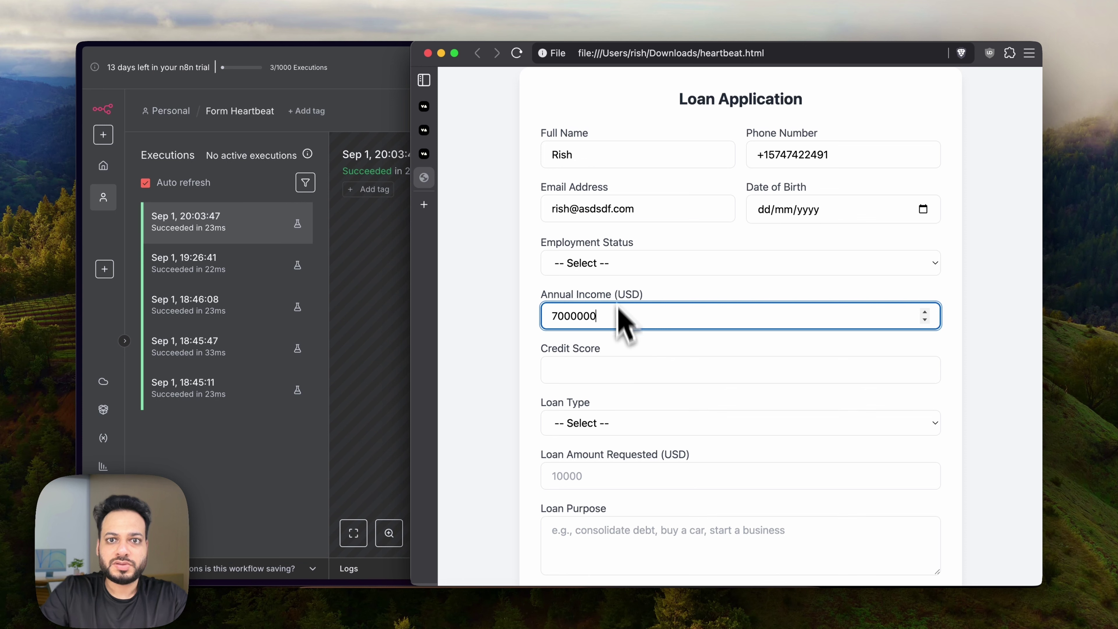
{"action": "scroll", "coordinate": [616, 325], "scroll_direction": "down", "scroll_amount": 1}
{"action": "left_click", "coordinate": [609, 339]}
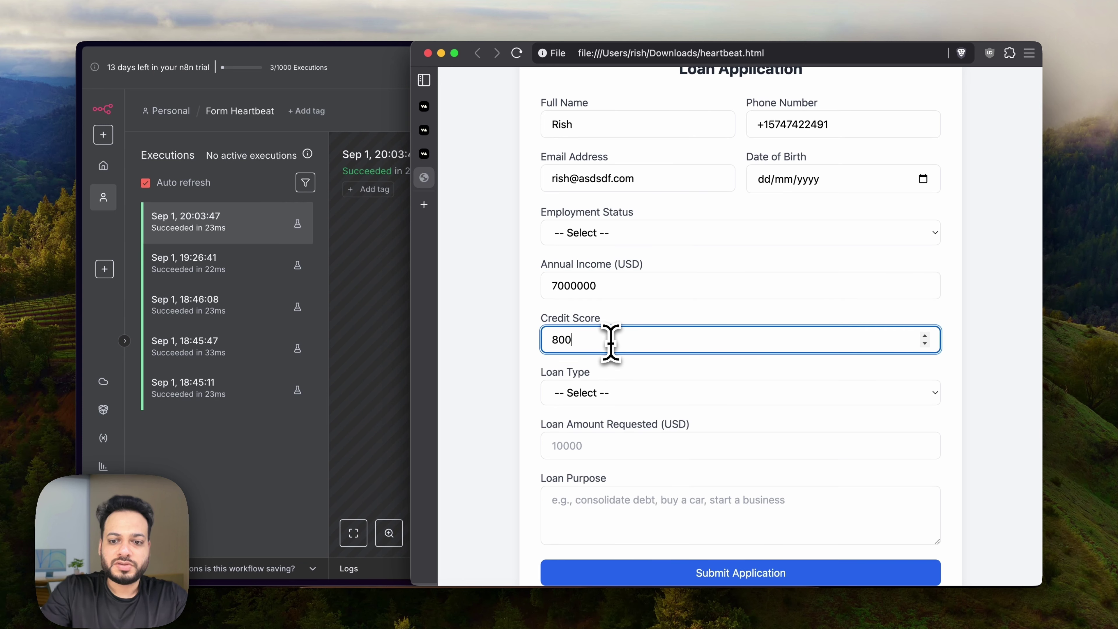
{"action": "scroll", "coordinate": [611, 341], "scroll_direction": "down", "scroll_amount": 1}
{"action": "left_click", "coordinate": [636, 207]}
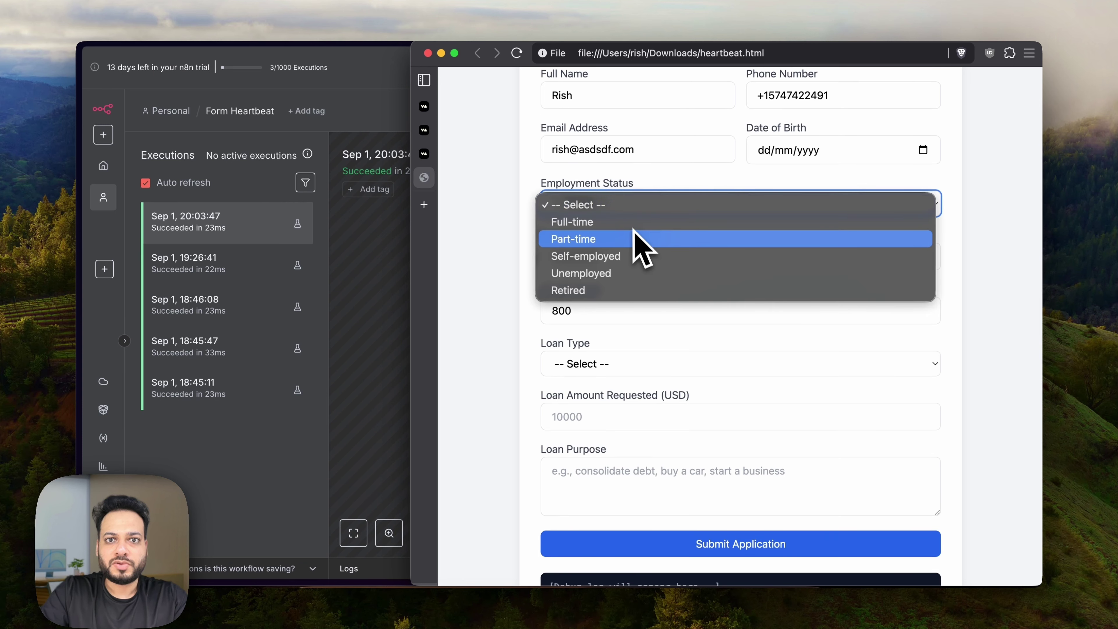
{"action": "left_click", "coordinate": [634, 223]}
{"action": "scroll", "coordinate": [520, 357], "scroll_direction": "down", "scroll_amount": 6}
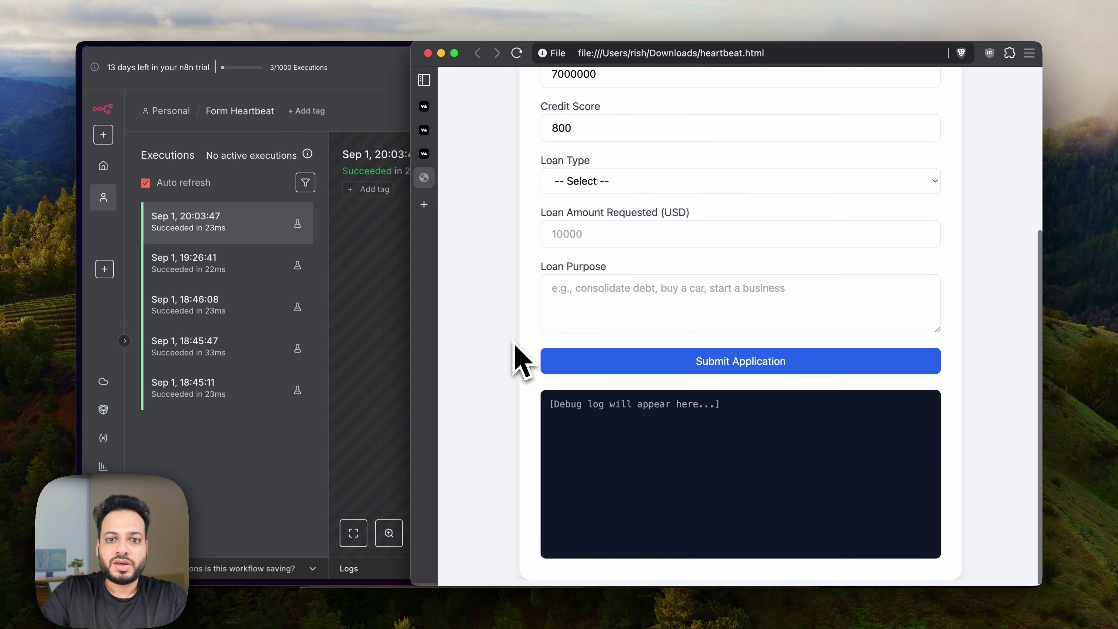
{"action": "left_click", "coordinate": [387, 345]}
{"action": "mouse_move", "coordinate": [100, 339]}
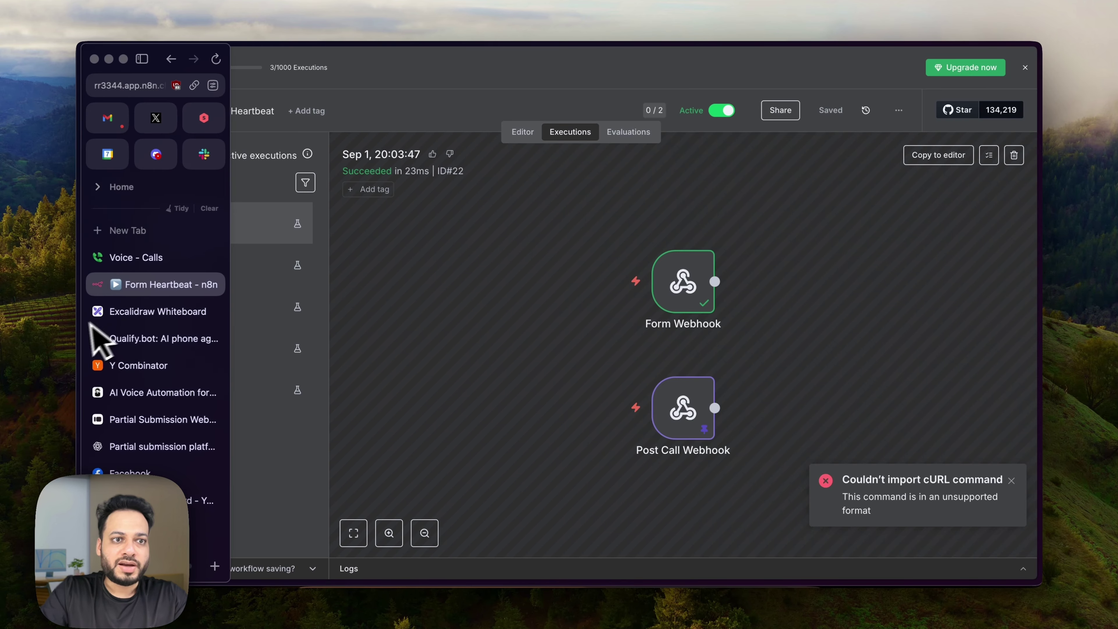